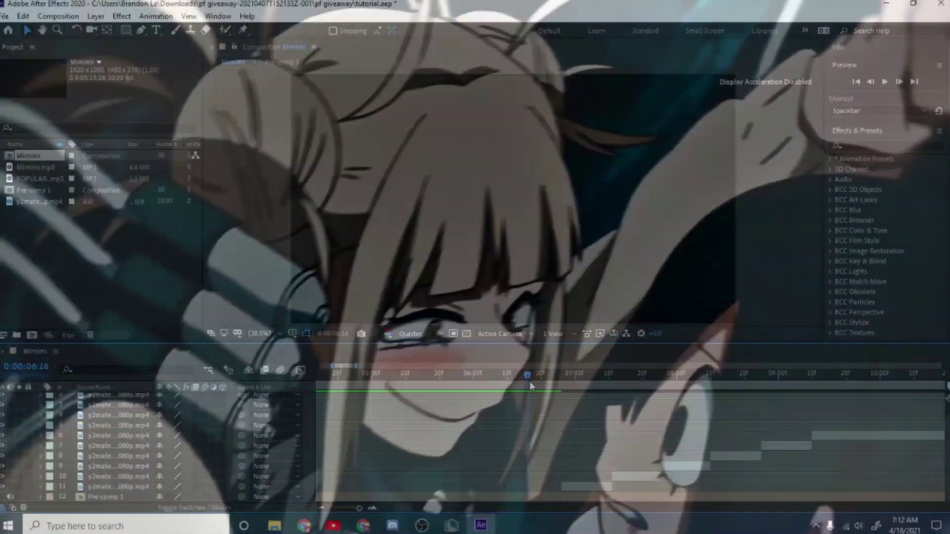
Turn on motion blur for all the clips and search the effects for 'moti'
{"action": "mouse_move", "coordinate": [529, 385]}
{"action": "left_mouse_down"}
{"action": "mouse_move", "coordinate": [630, 394]}
{"action": "mouse_move", "coordinate": [633, 410]}
{"action": "left_mouse_up"}
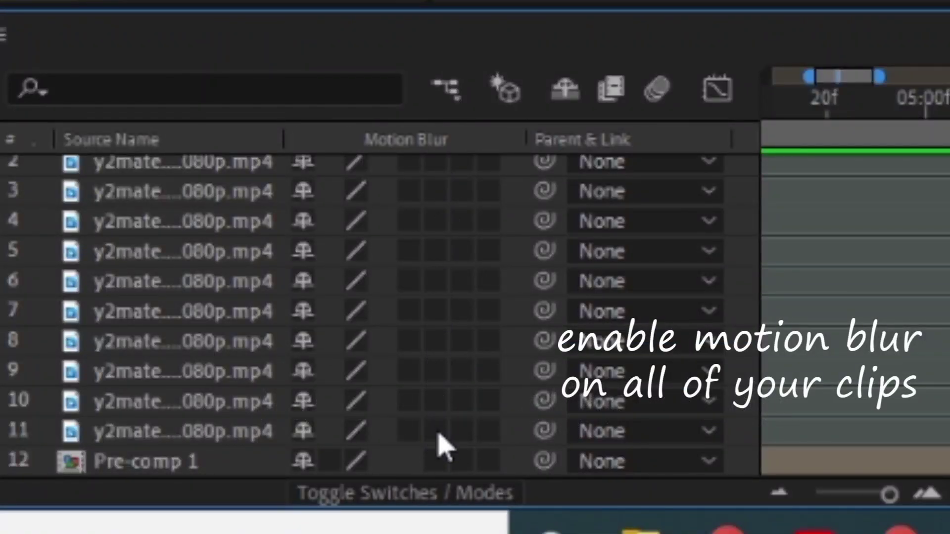
{"action": "mouse_move", "coordinate": [437, 432]}
{"action": "left_mouse_down"}
{"action": "mouse_move", "coordinate": [454, 275]}
{"action": "mouse_move", "coordinate": [446, 124]}
{"action": "left_mouse_up"}
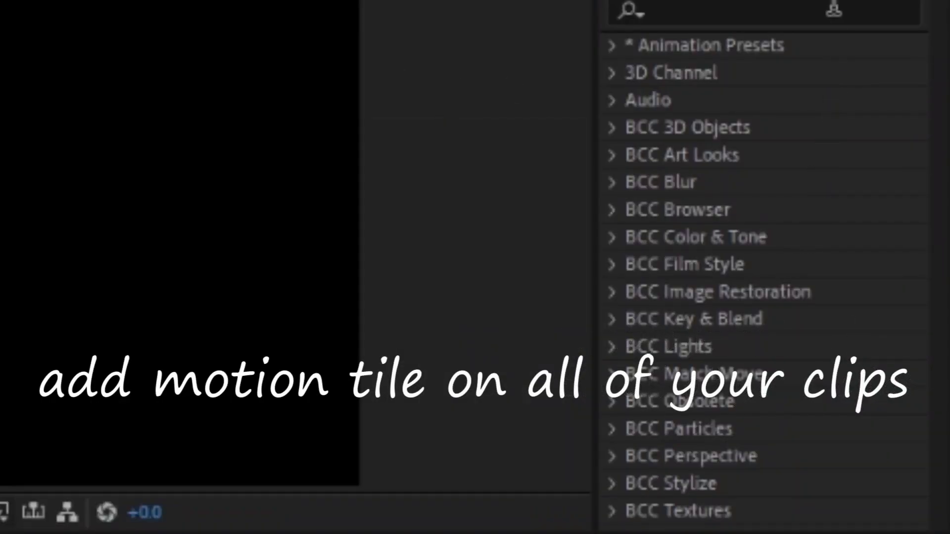
{"action": "left_click", "coordinate": [834, 9]}
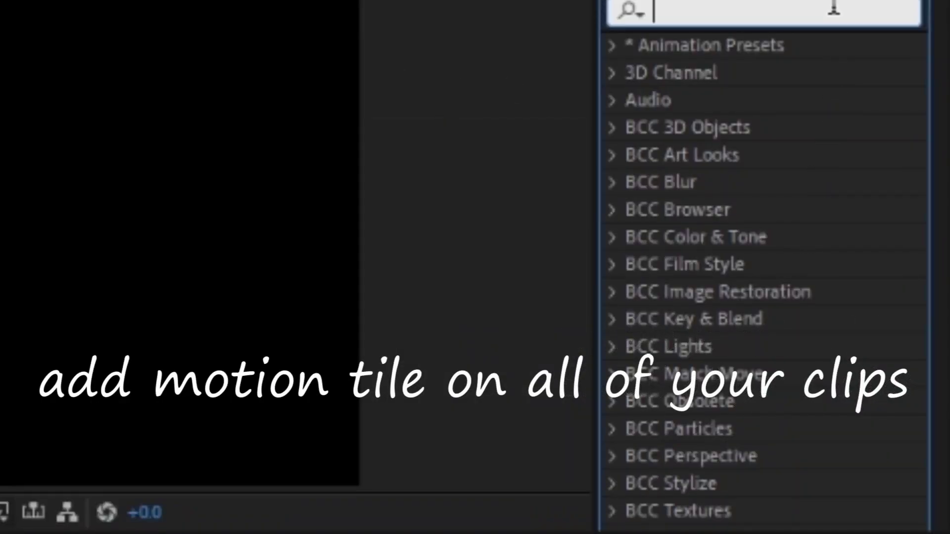
{"action": "type", "text": "moti"}
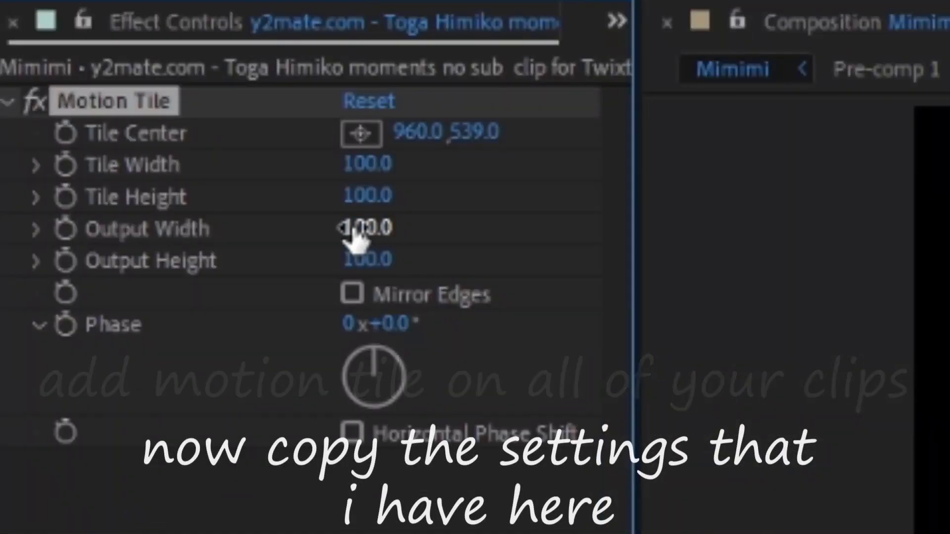
Set Motion Tile's Output Width and Height to 400 and enable Mirror Edges
{"action": "left_click", "coordinate": [354, 228]}
{"action": "type", "text": "400"}
{"action": "key", "text": "Return"}
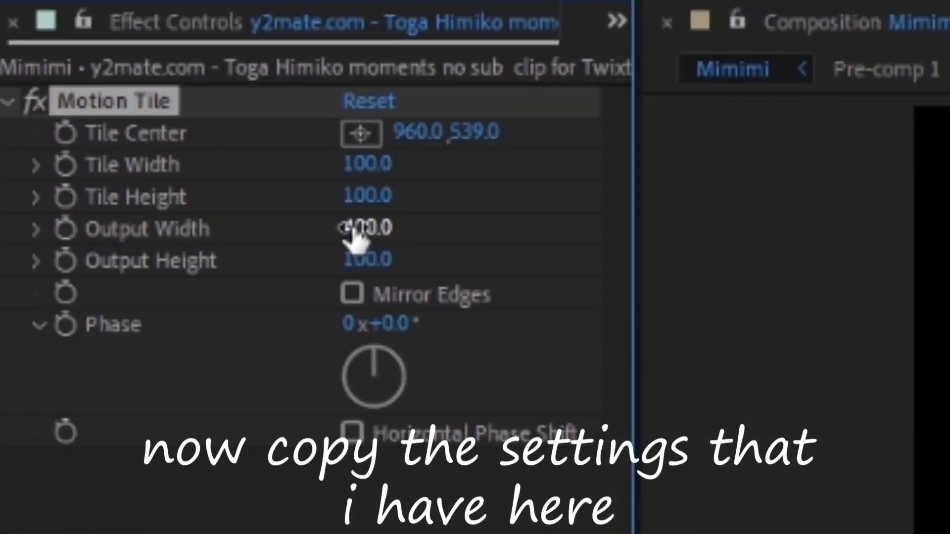
{"action": "left_click", "coordinate": [364, 258]}
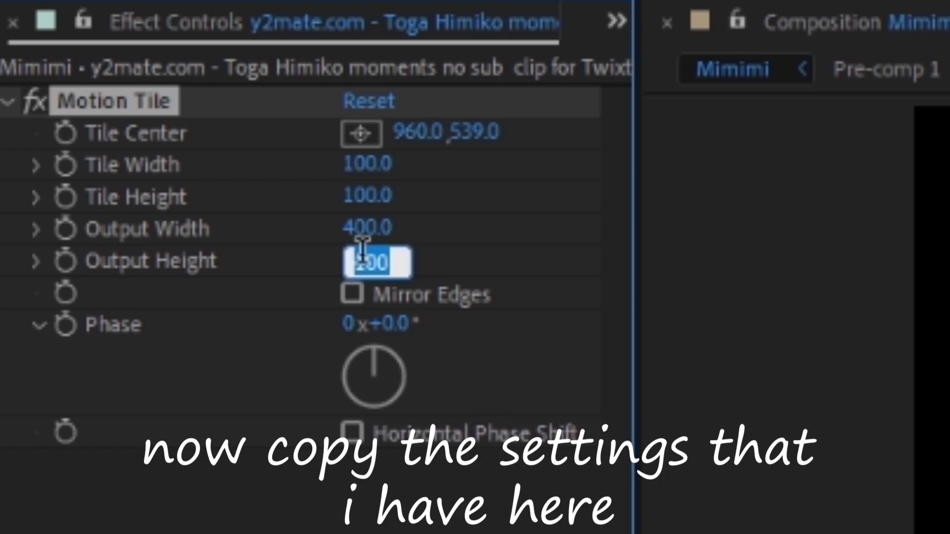
{"action": "type", "text": "400"}
{"action": "key", "text": "Return"}
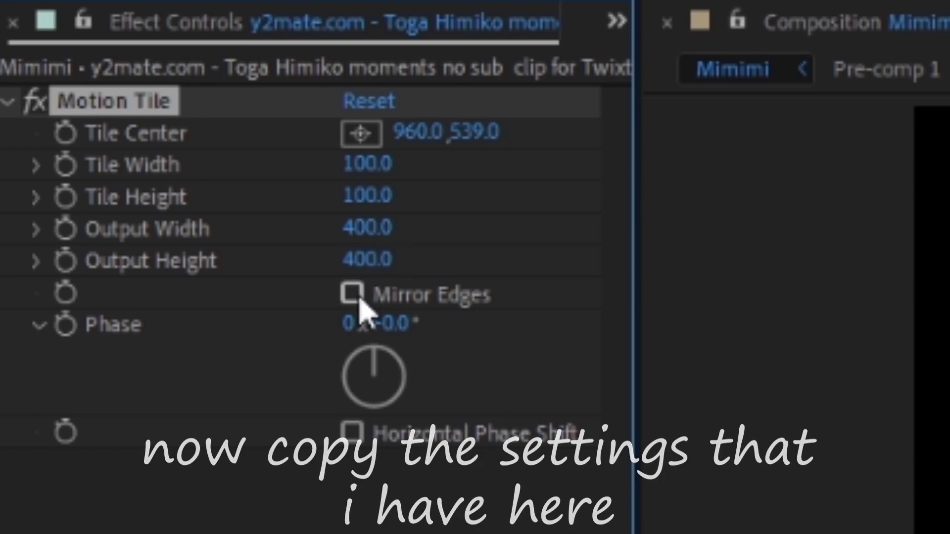
{"action": "left_click", "coordinate": [357, 297]}
{"action": "mouse_move", "coordinate": [557, 375]}
{"action": "left_mouse_down"}
{"action": "mouse_move", "coordinate": [535, 381]}
{"action": "mouse_move", "coordinate": [563, 385]}
{"action": "left_mouse_up"}
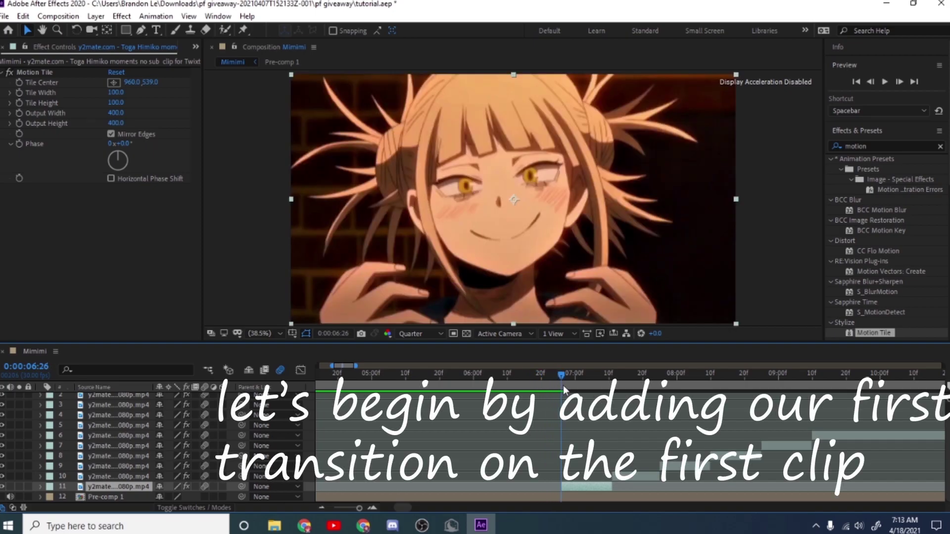
Add a new null object layer above the first clip's layer
{"action": "left_click", "coordinate": [600, 496]}
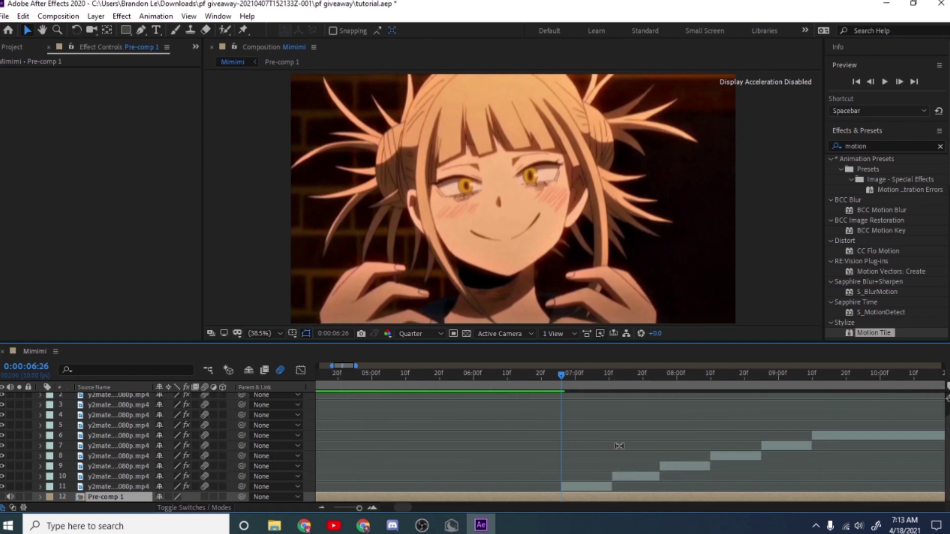
{"action": "left_click", "coordinate": [600, 489]}
{"action": "right_click", "coordinate": [806, 323]}
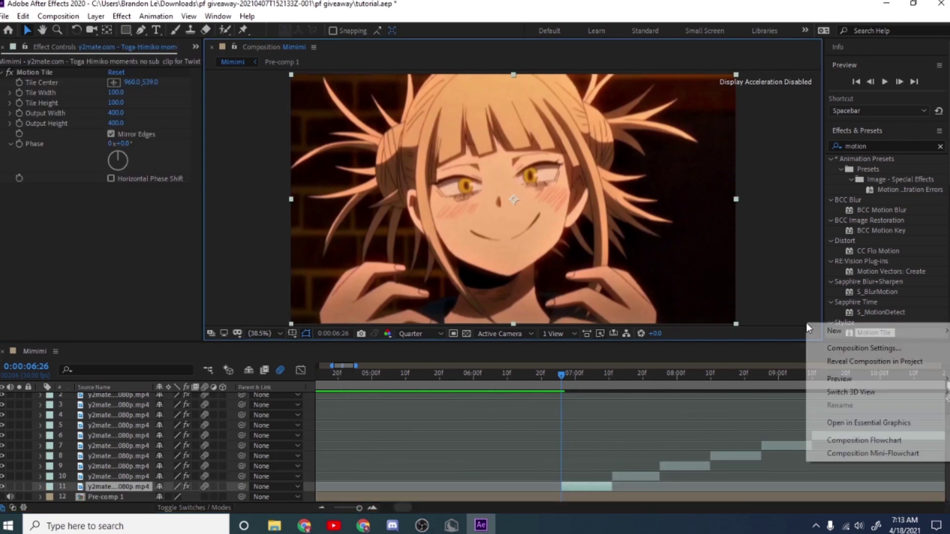
{"action": "mouse_move", "coordinate": [832, 336]}
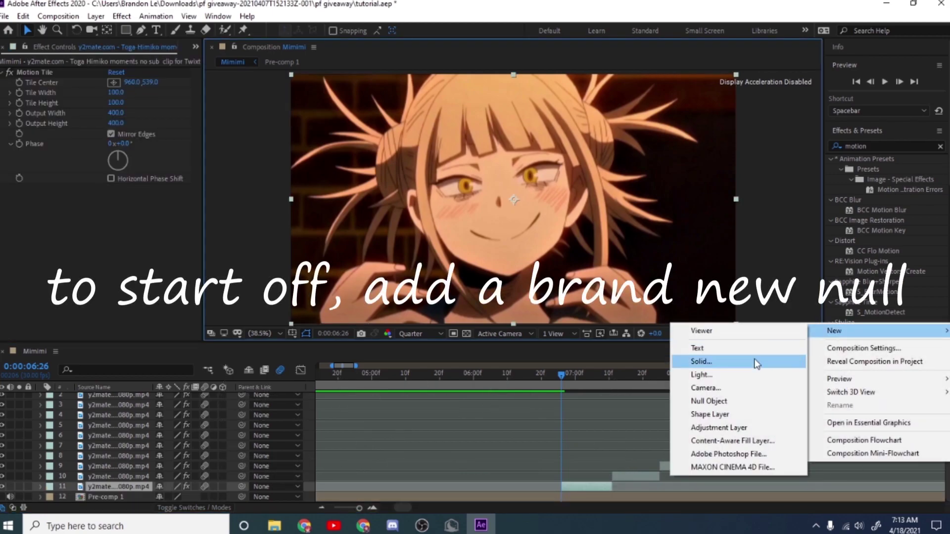
{"action": "left_click", "coordinate": [726, 404]}
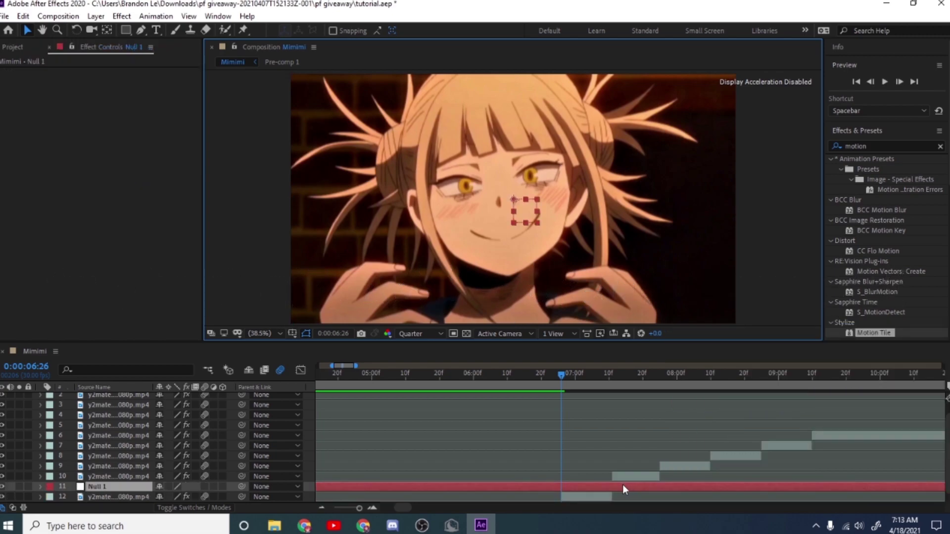
{"action": "scroll", "coordinate": [625, 470], "scroll_direction": "down", "scroll_amount": 1}
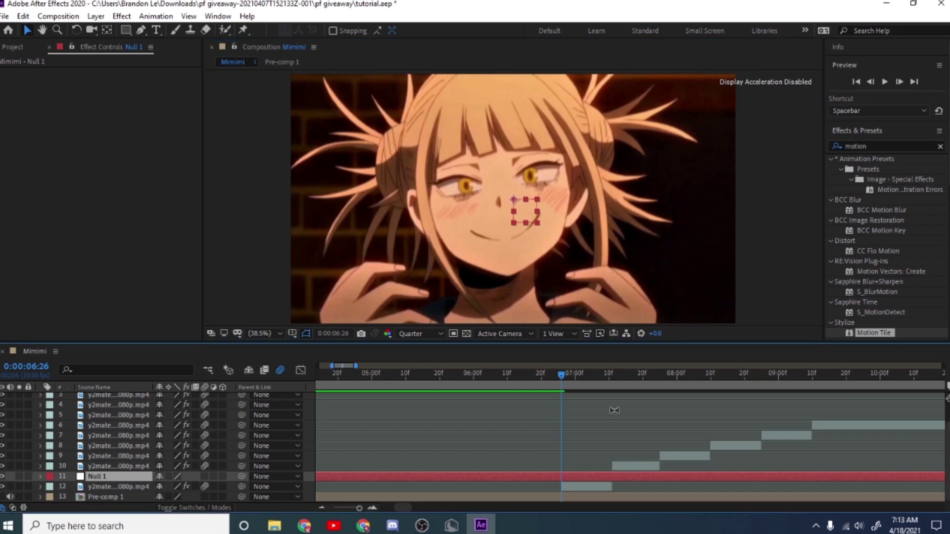
Trim the null to 06:26–07:11 by splitting it and deleting the outer pieces
{"action": "key", "text": "ctrl+shift+d"}
{"action": "left_click", "coordinate": [613, 375]}
{"action": "key", "text": "ctrl+shift+d"}
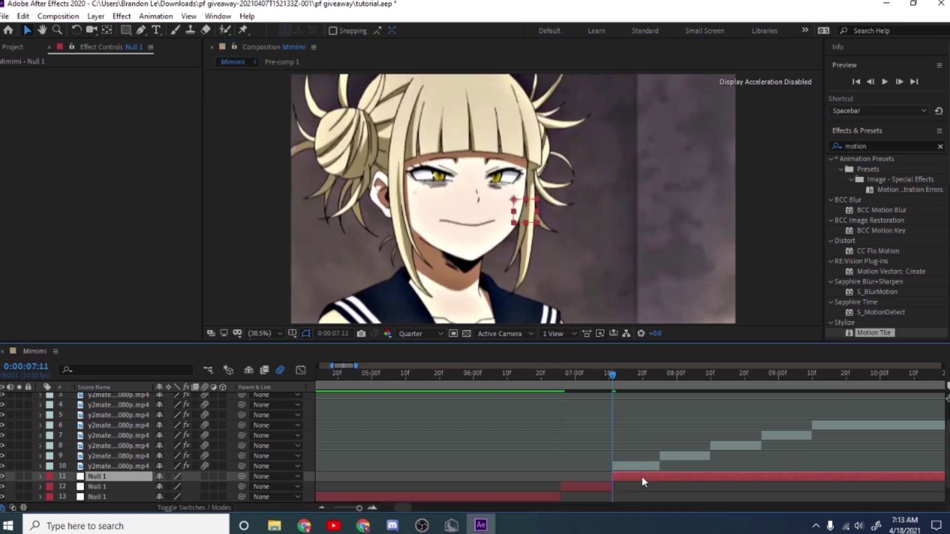
{"action": "key", "text": "Delete"}
{"action": "left_click", "coordinate": [549, 485]}
{"action": "key", "text": "Delete"}
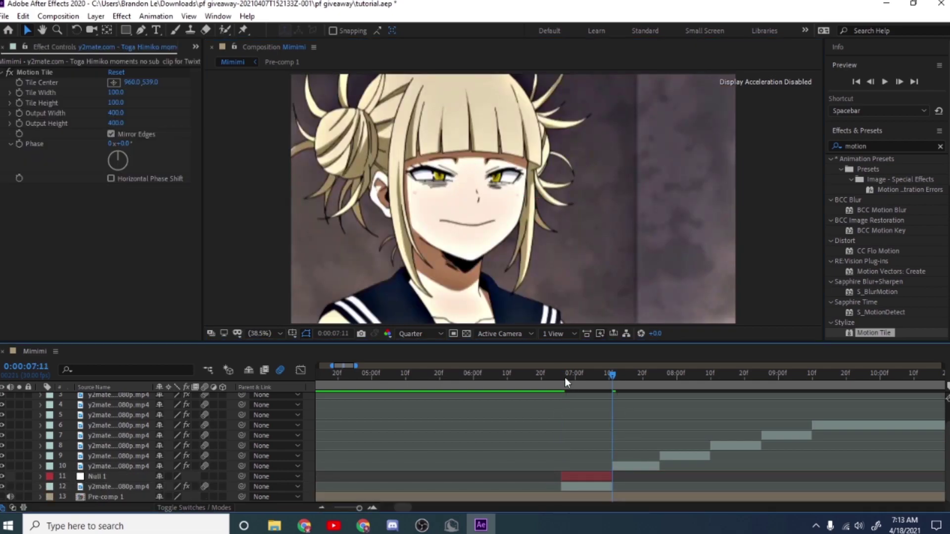
{"action": "left_click", "coordinate": [565, 382]}
Duplicate the trimmed Null 1 layer, then select the first clip's layer
{"action": "left_click", "coordinate": [585, 474]}
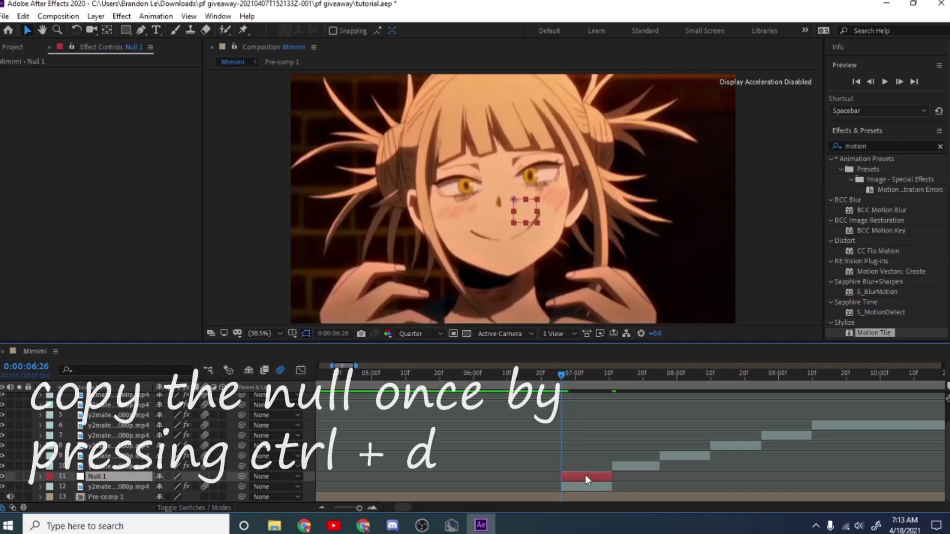
{"action": "key", "text": "ctrl+d"}
{"action": "scroll", "coordinate": [549, 410], "scroll_direction": "down", "scroll_amount": 1}
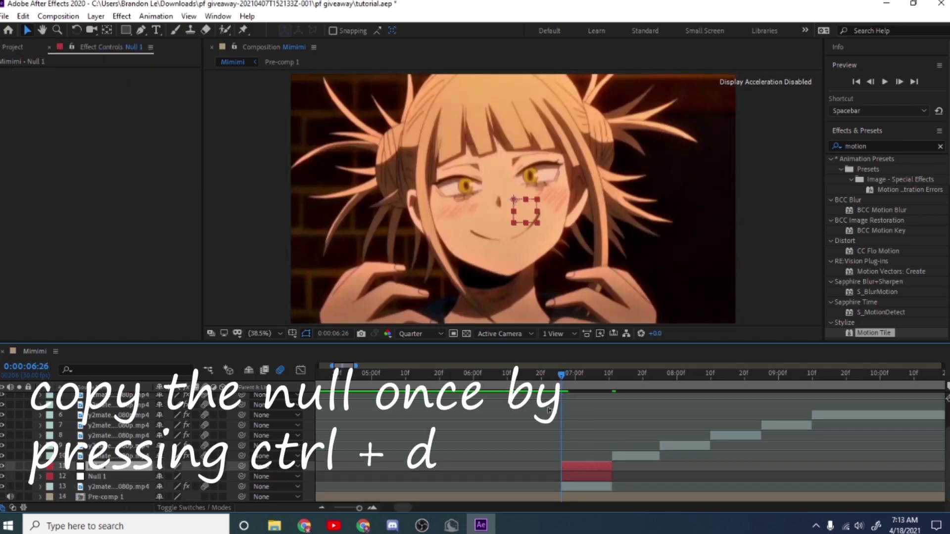
{"action": "left_click", "coordinate": [585, 486]}
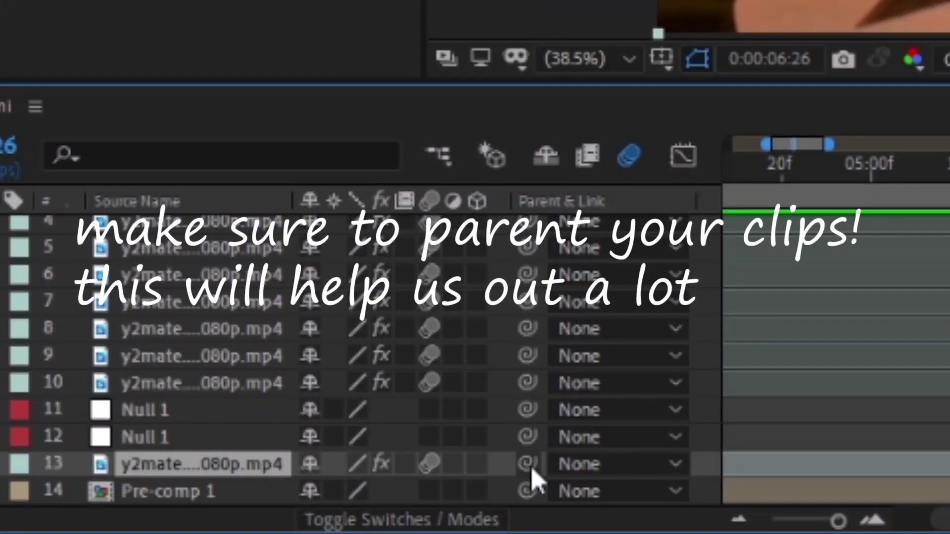
Parent layer 13's clip to layer 12 Null 1, and layer 12 to layer 11 Null 1
{"action": "mouse_move", "coordinate": [527, 464]}
{"action": "left_mouse_down"}
{"action": "mouse_move", "coordinate": [398, 490]}
{"action": "mouse_move", "coordinate": [238, 438]}
{"action": "left_mouse_up"}
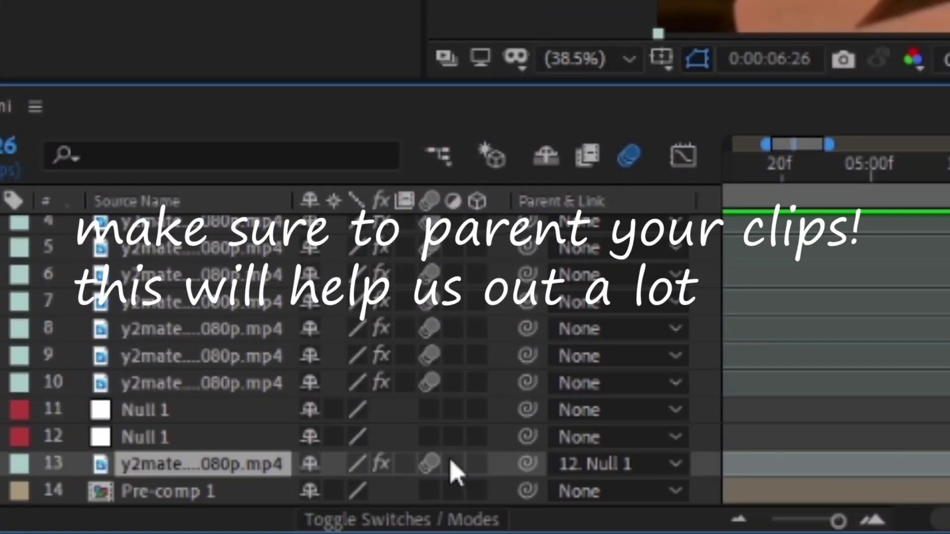
{"action": "left_click_drag", "start_coordinate": [528, 436], "coordinate": [182, 411]}
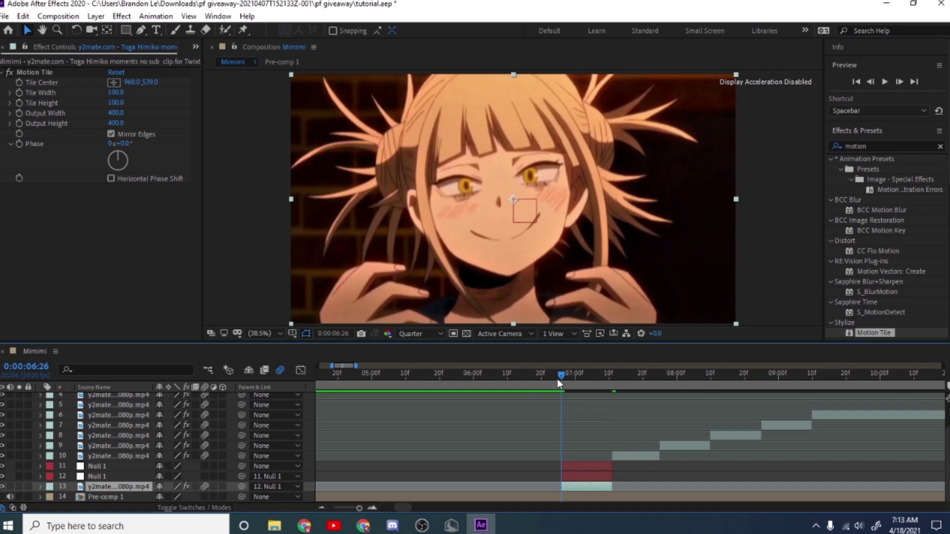
{"action": "left_click", "coordinate": [373, 508]}
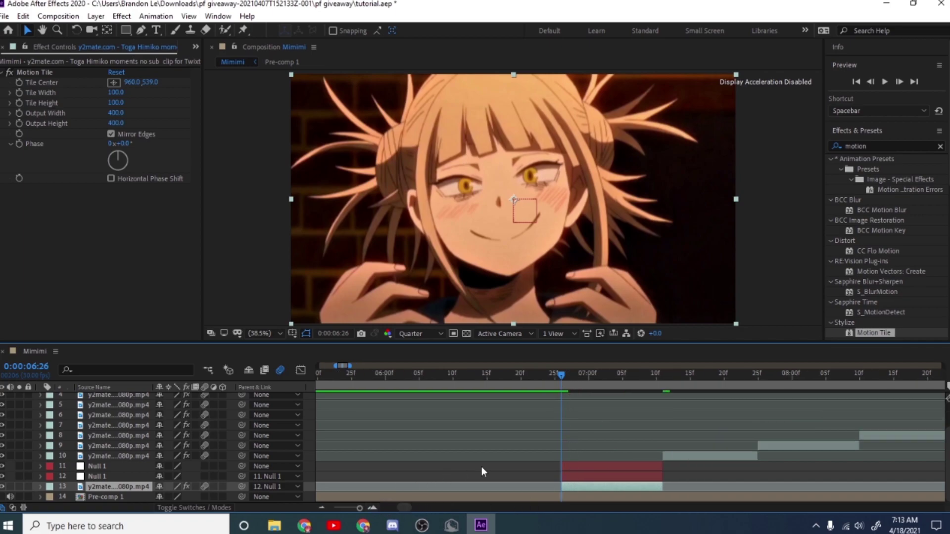
Show the lower Null 1's Scale and Position, splitting Position into separate X and Y
{"action": "left_click", "coordinate": [580, 479]}
{"action": "key", "text": "s"}
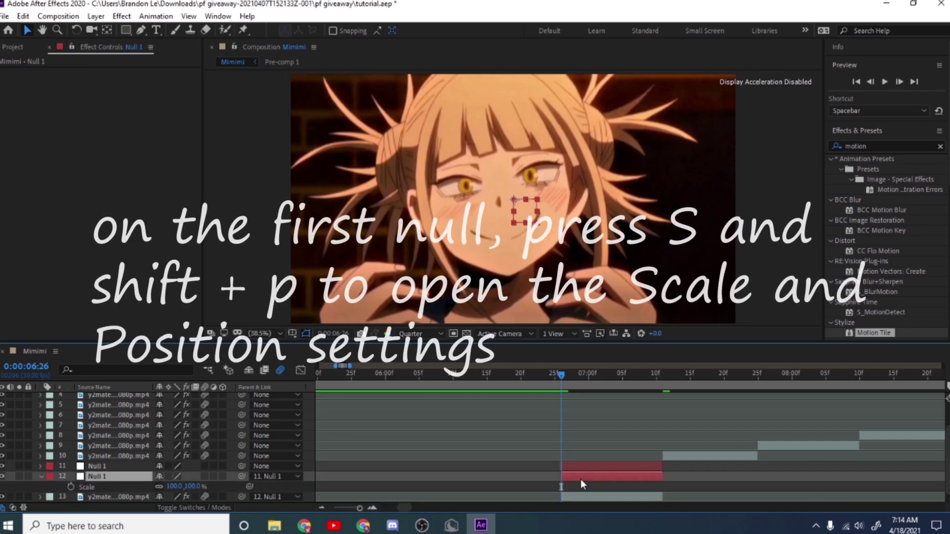
{"action": "key", "text": "shift+p"}
{"action": "scroll", "coordinate": [586, 423], "scroll_direction": "down", "scroll_amount": 1}
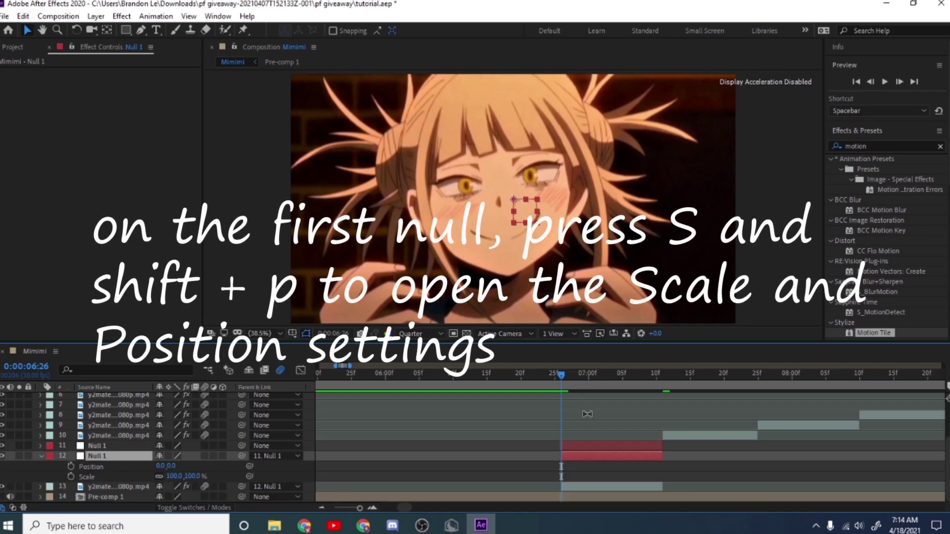
{"action": "right_click", "coordinate": [79, 467]}
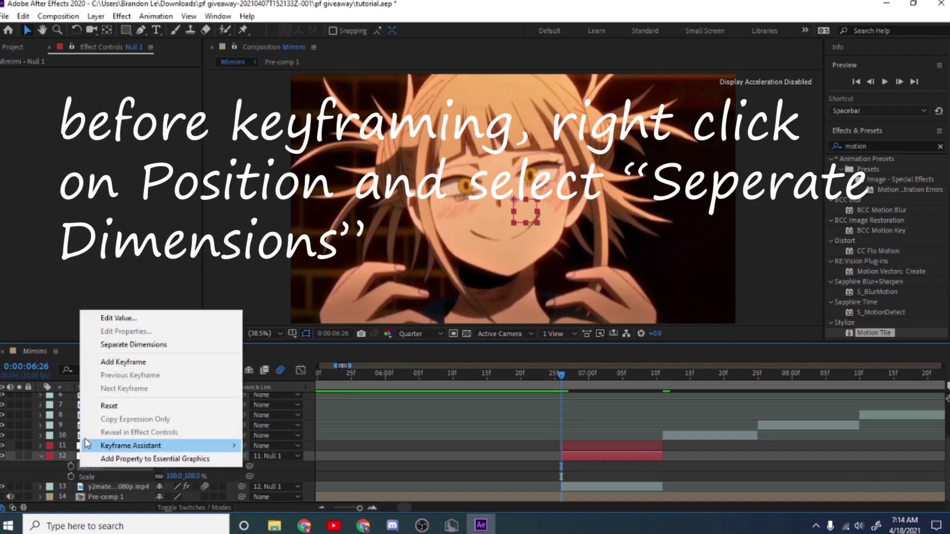
{"action": "left_click", "coordinate": [120, 344]}
{"action": "left_click", "coordinate": [52, 473]}
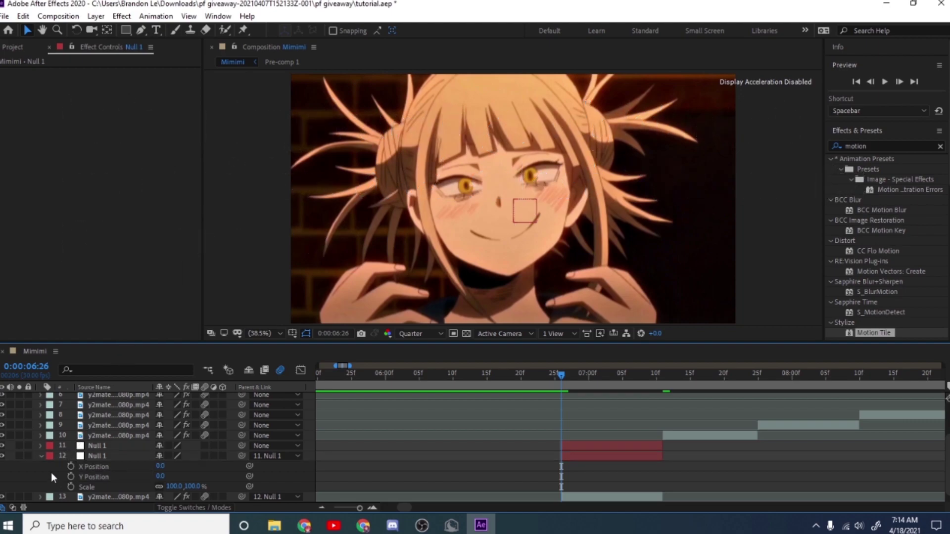
Keyframe X Position and Scale at 06:26 and 07:08, then jump back to the first keyframe
{"action": "left_click", "coordinate": [72, 466]}
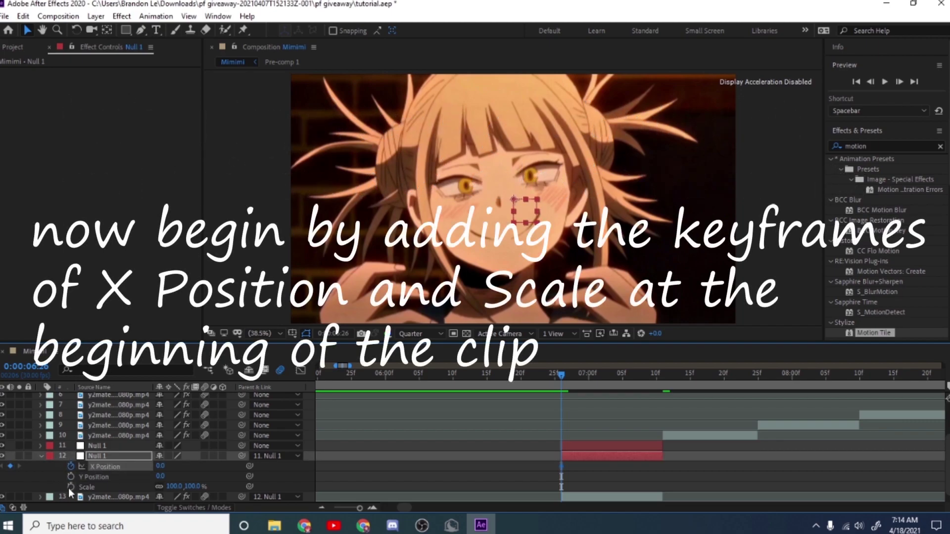
{"action": "left_click", "coordinate": [70, 488]}
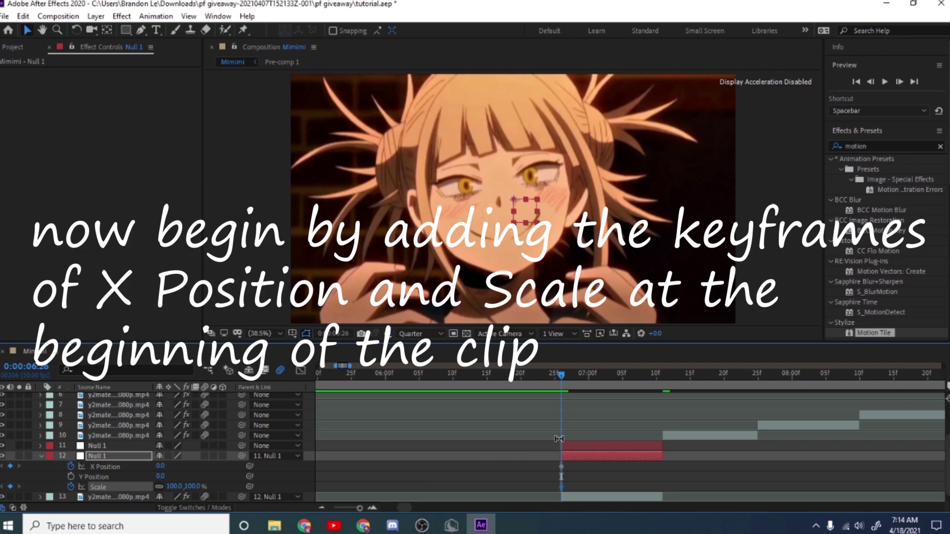
{"action": "left_click", "coordinate": [643, 375]}
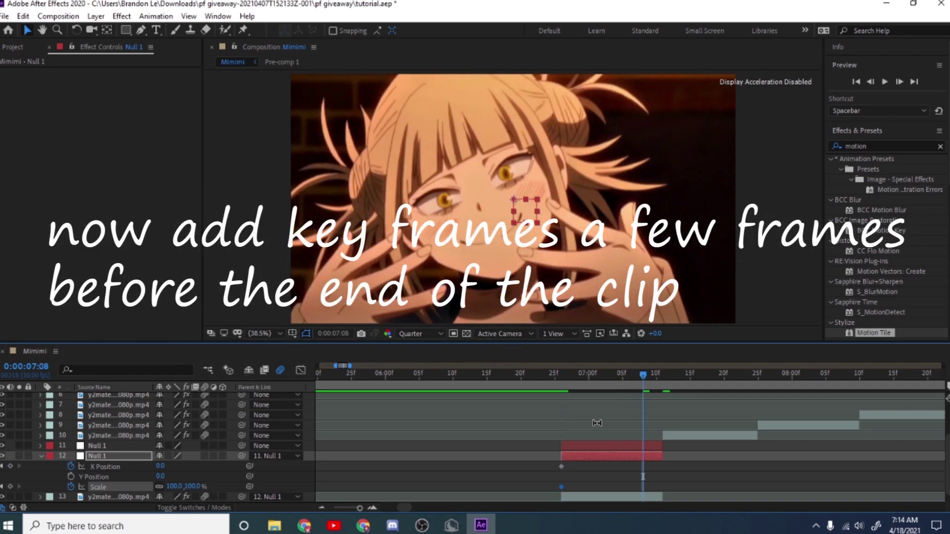
{"action": "left_click", "coordinate": [10, 466]}
{"action": "left_click", "coordinate": [10, 487]}
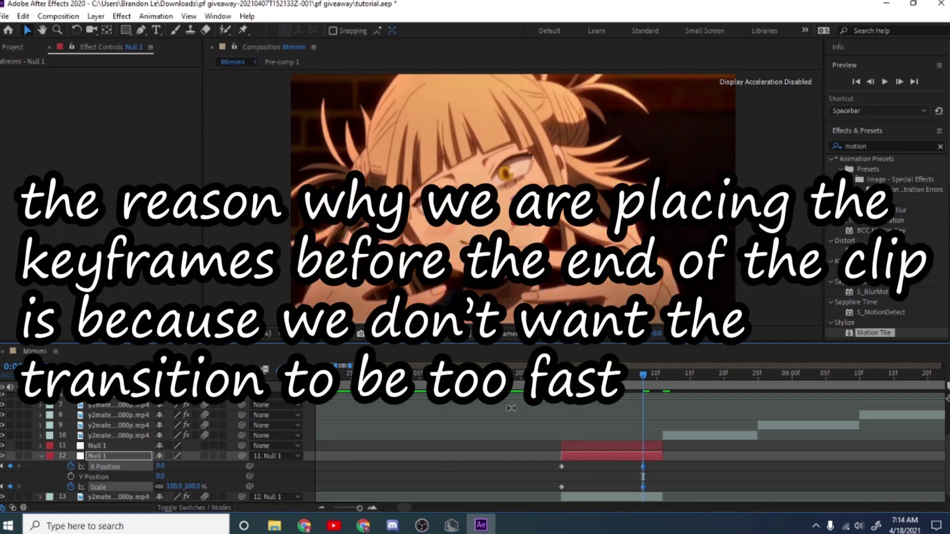
{"action": "key", "text": "j"}
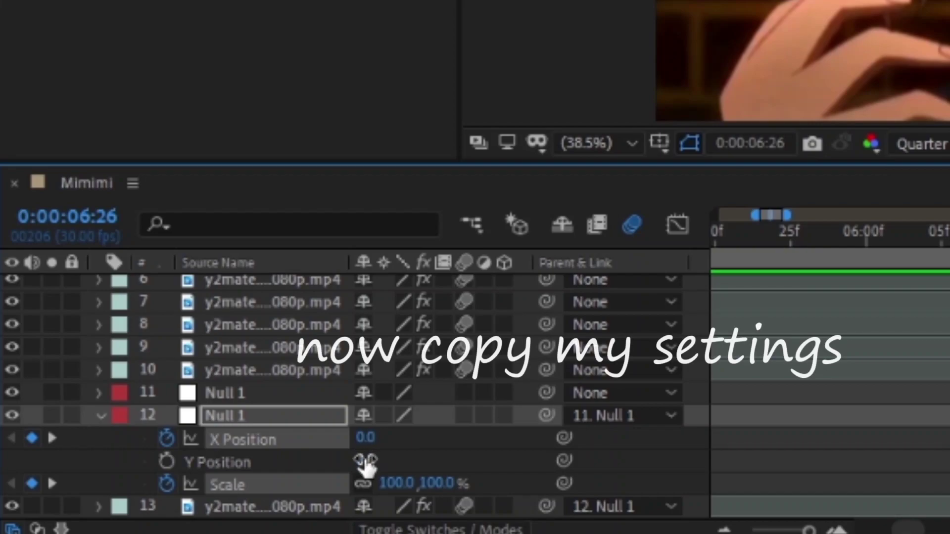
Set the 06:26 keyframe to 650% Scale and X Position 5257, then select the keyframes
{"action": "left_click", "coordinate": [428, 490]}
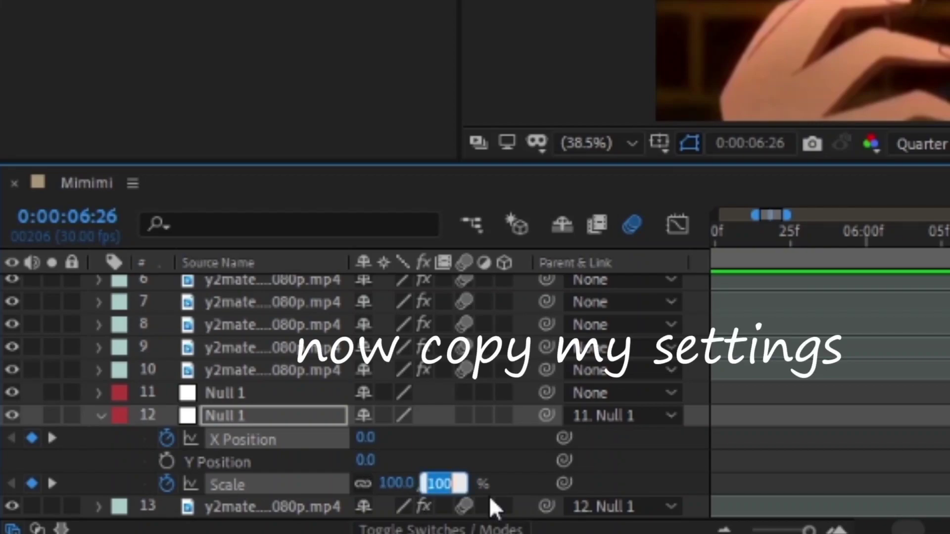
{"action": "type", "text": "650"}
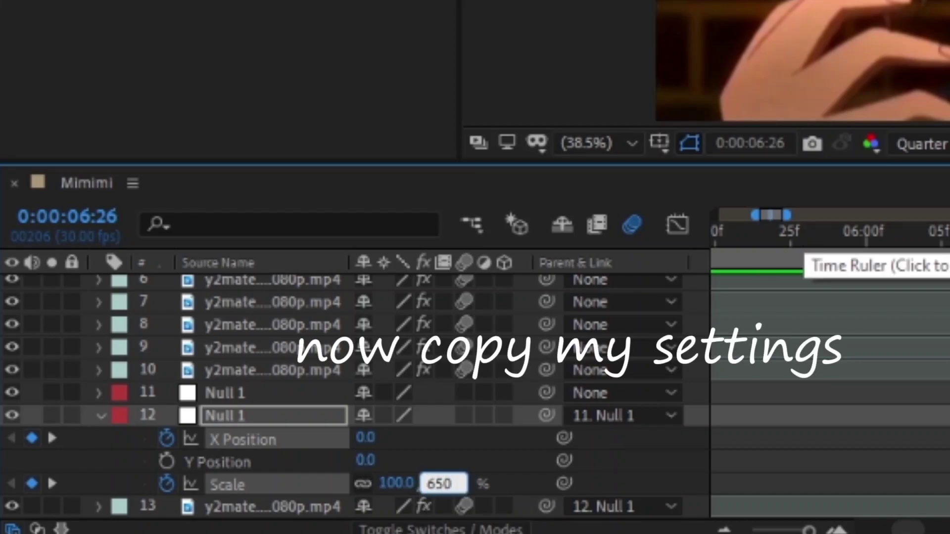
{"action": "key", "text": "Return"}
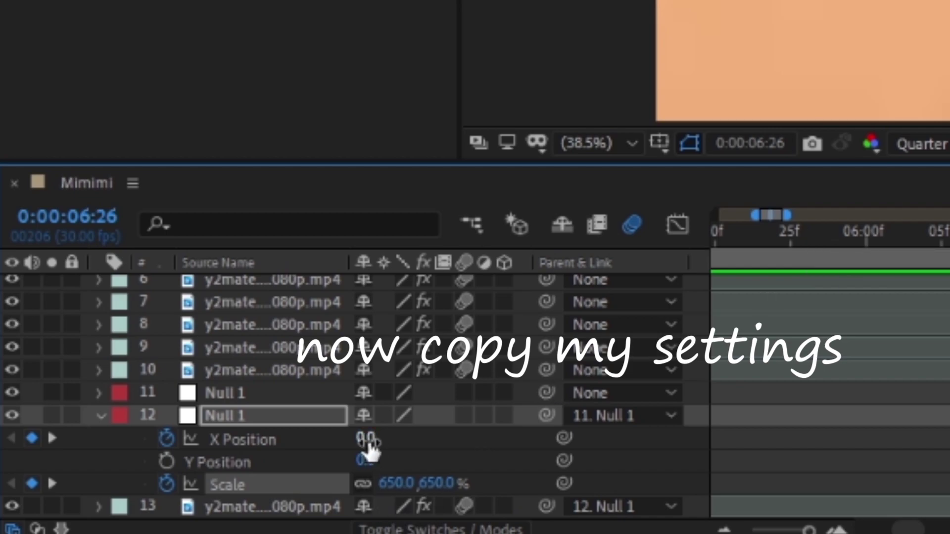
{"action": "left_click_drag", "start_coordinate": [363, 443], "coordinate": [474, 435]}
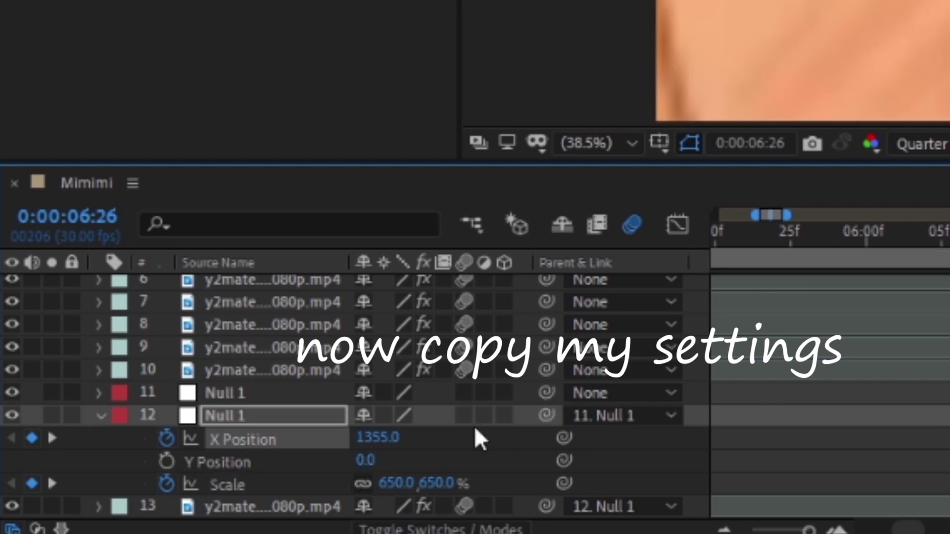
{"action": "left_click_drag", "start_coordinate": [348, 438], "coordinate": [483, 441]}
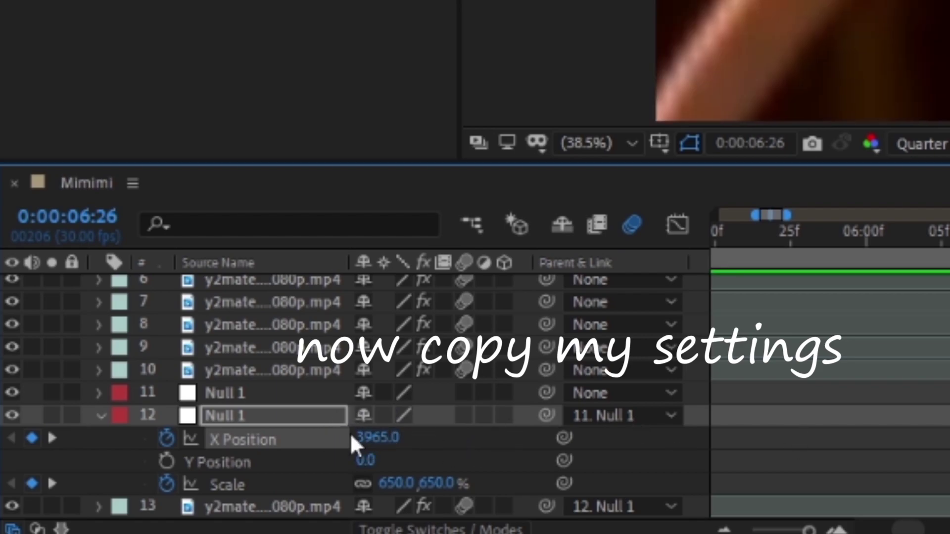
{"action": "left_click_drag", "start_coordinate": [352, 439], "coordinate": [462, 439]}
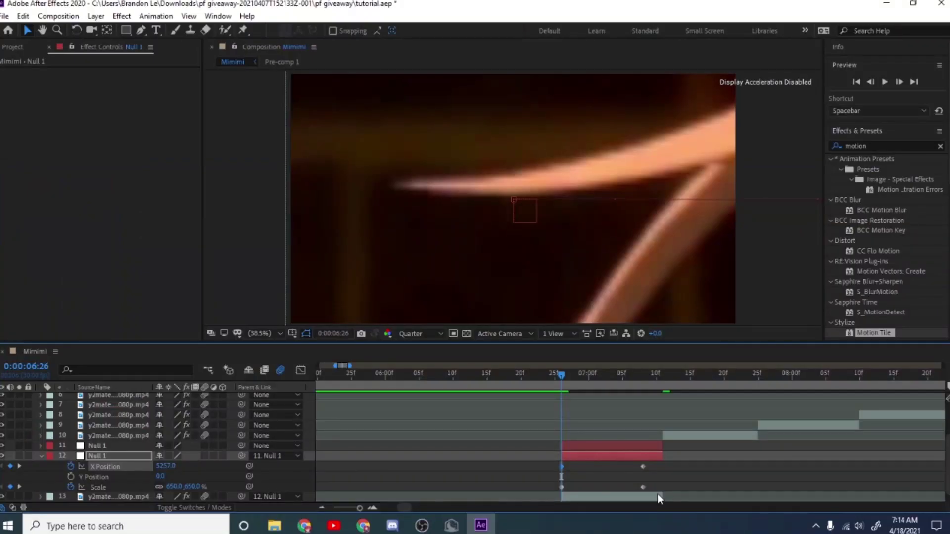
{"action": "left_click_drag", "start_coordinate": [665, 489], "coordinate": [527, 464]}
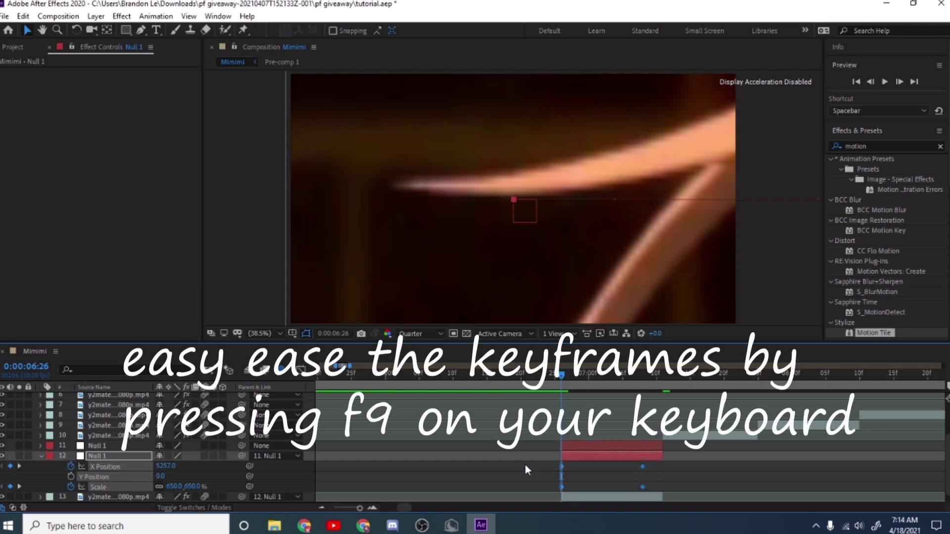
Apply Easy Ease and reshape the X Position curve to start steeply and ease into the end
{"action": "key", "text": "F9"}
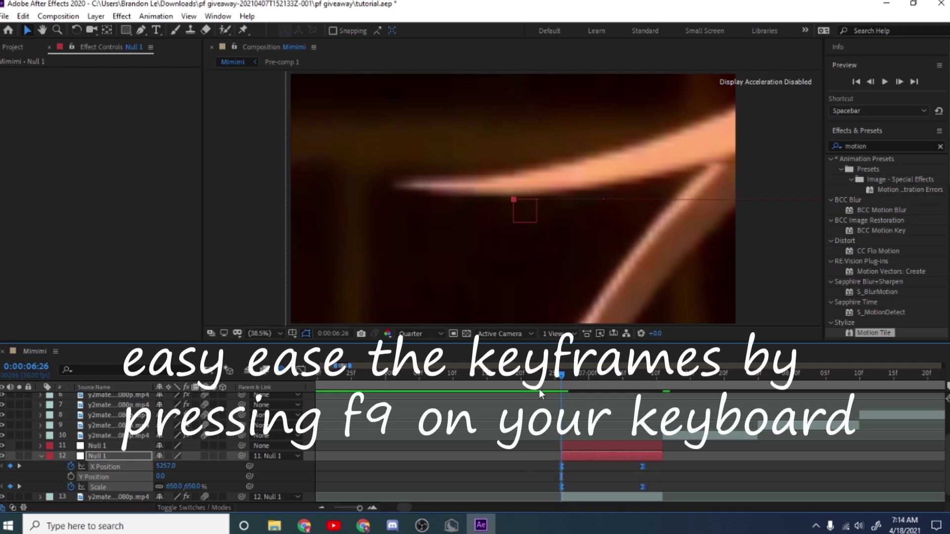
{"action": "left_click", "coordinate": [298, 372]}
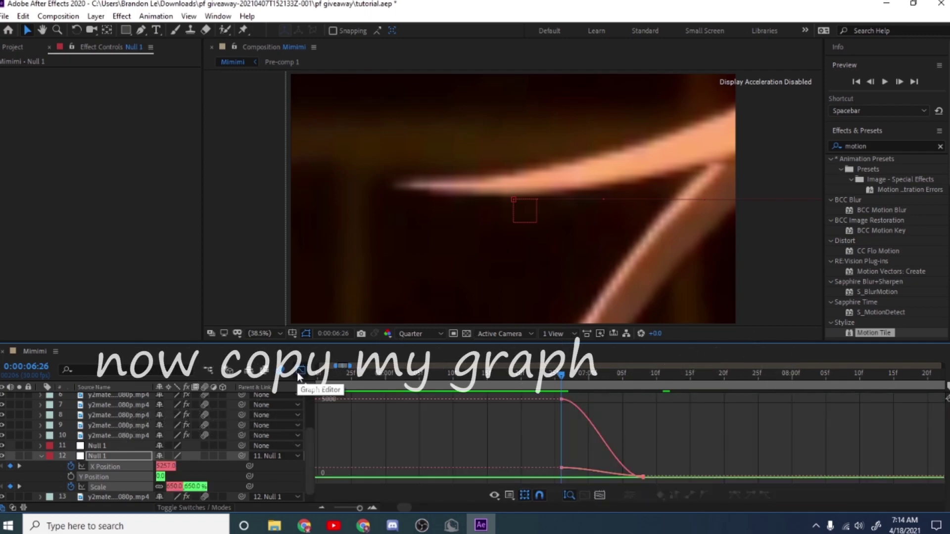
{"action": "left_click", "coordinate": [31, 470]}
{"action": "left_click", "coordinate": [103, 465]}
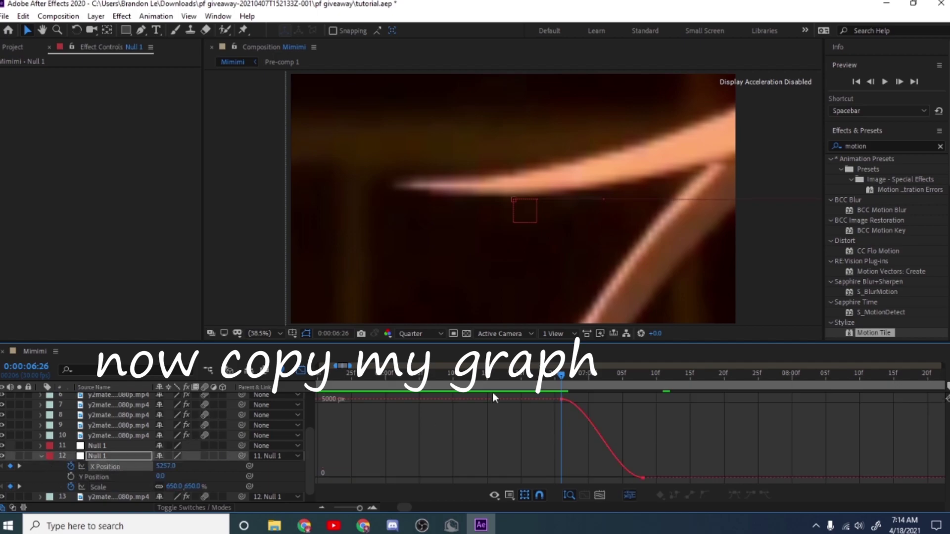
{"action": "left_click_drag", "start_coordinate": [563, 380], "coordinate": [568, 380]}
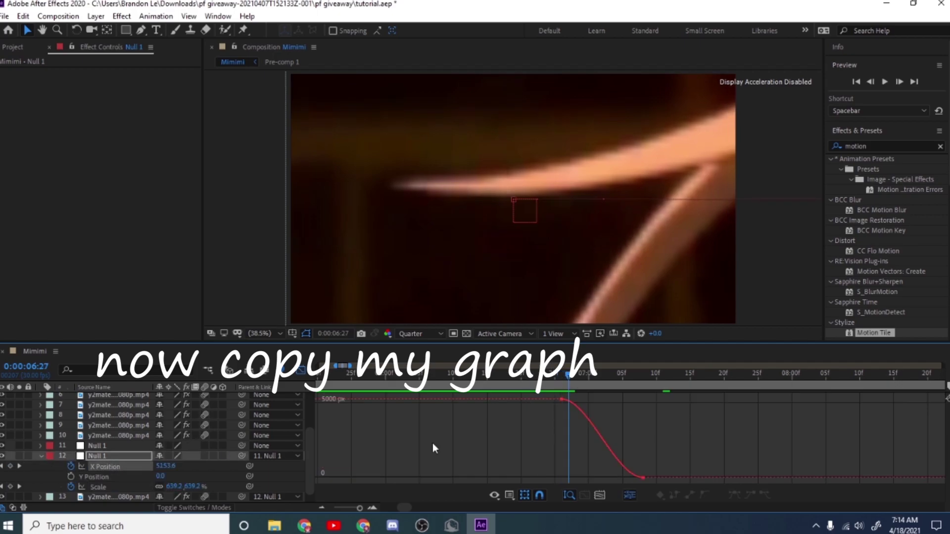
{"action": "left_click", "coordinate": [372, 514]}
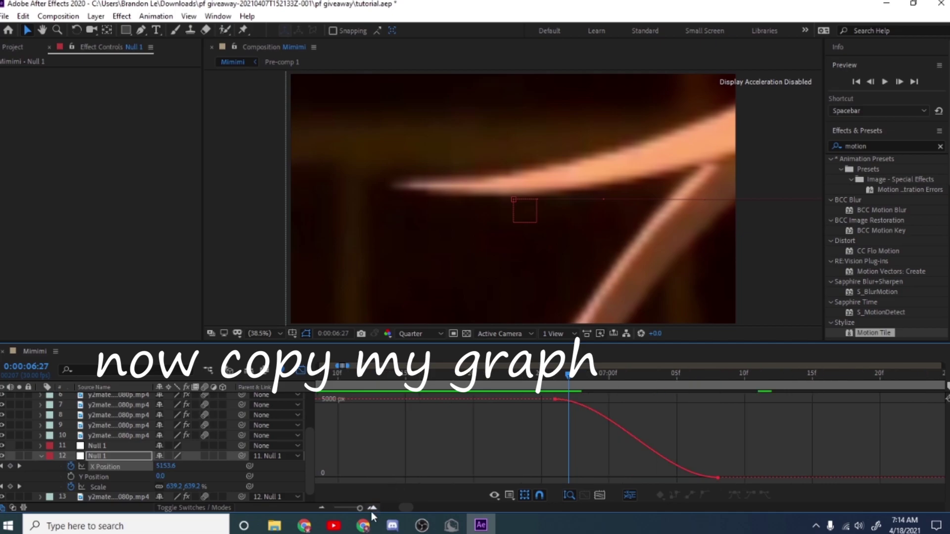
{"action": "left_click", "coordinate": [554, 399]}
{"action": "left_click_drag", "start_coordinate": [609, 399], "coordinate": [543, 475]}
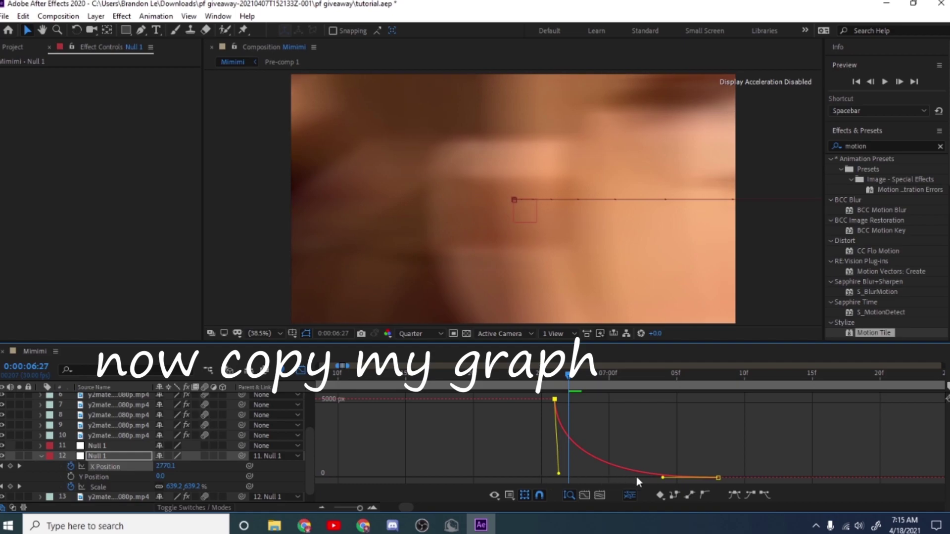
{"action": "left_click_drag", "start_coordinate": [662, 478], "coordinate": [564, 476]}
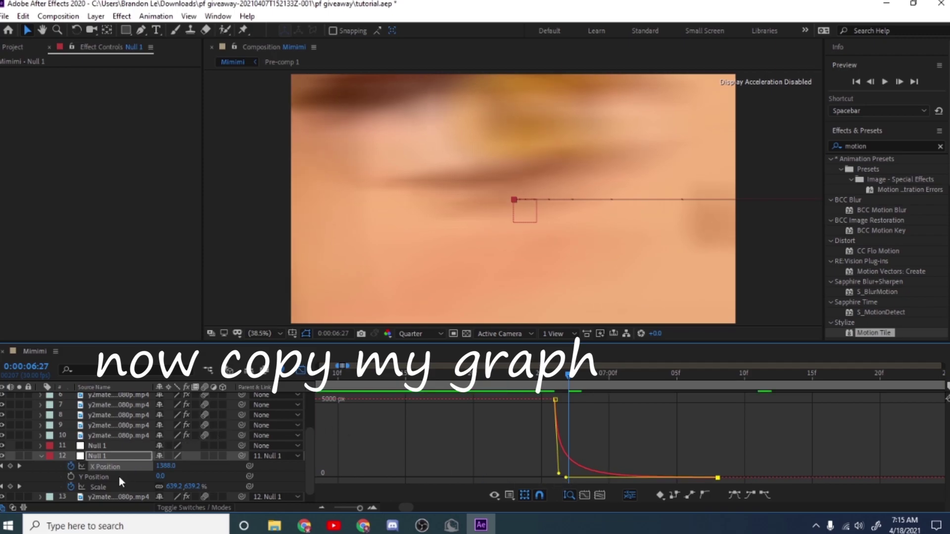
Make the Scale curve drop steeply from 650% and settle in a long flat tail
{"action": "left_click", "coordinate": [109, 489]}
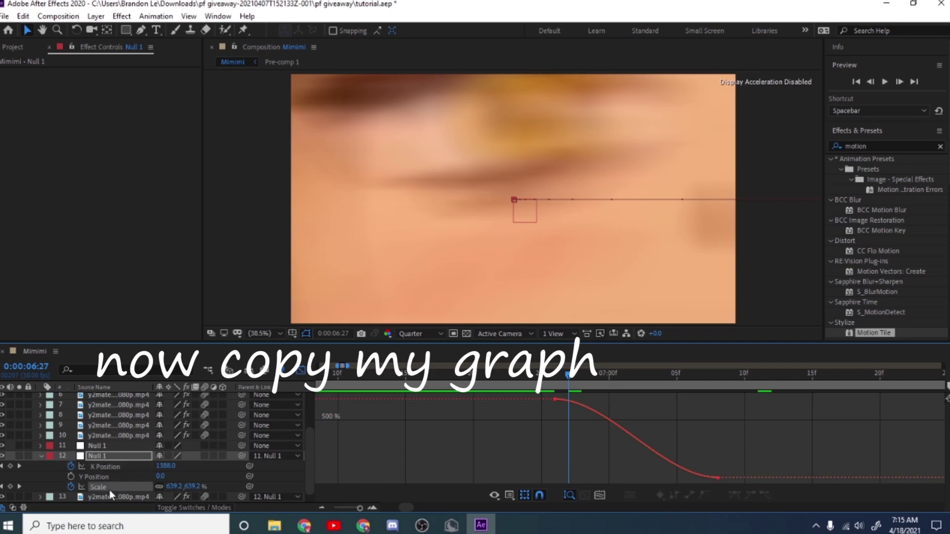
{"action": "left_click", "coordinate": [564, 401]}
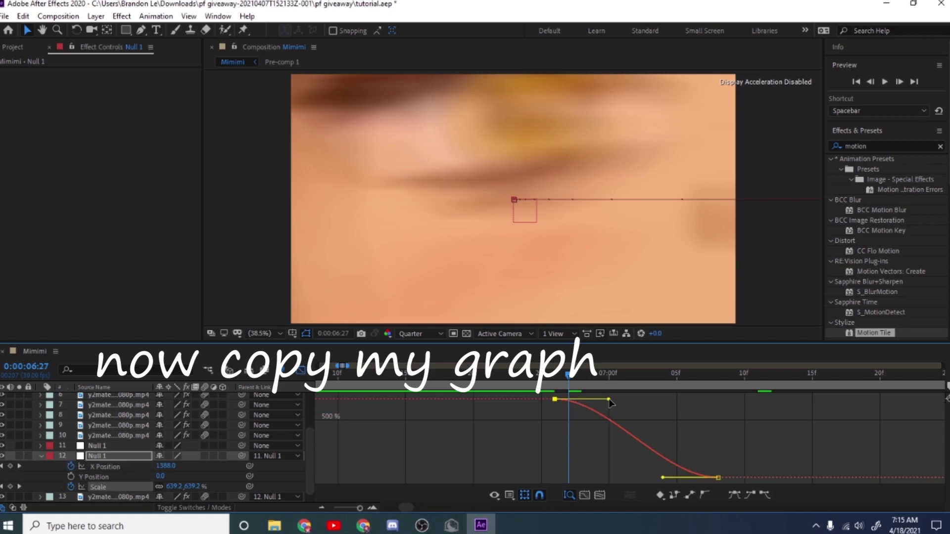
{"action": "left_click_drag", "start_coordinate": [604, 411], "coordinate": [558, 476]}
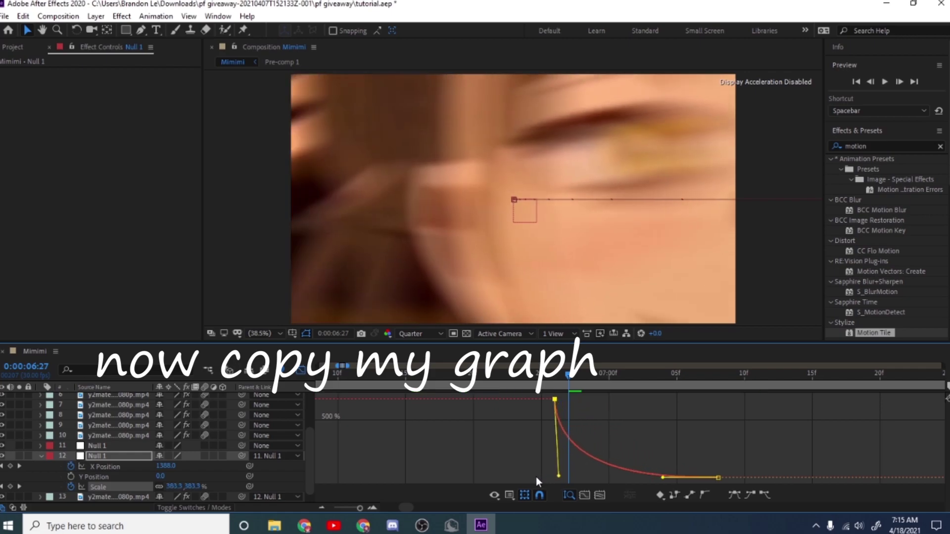
{"action": "left_click_drag", "start_coordinate": [594, 484], "coordinate": [565, 485]}
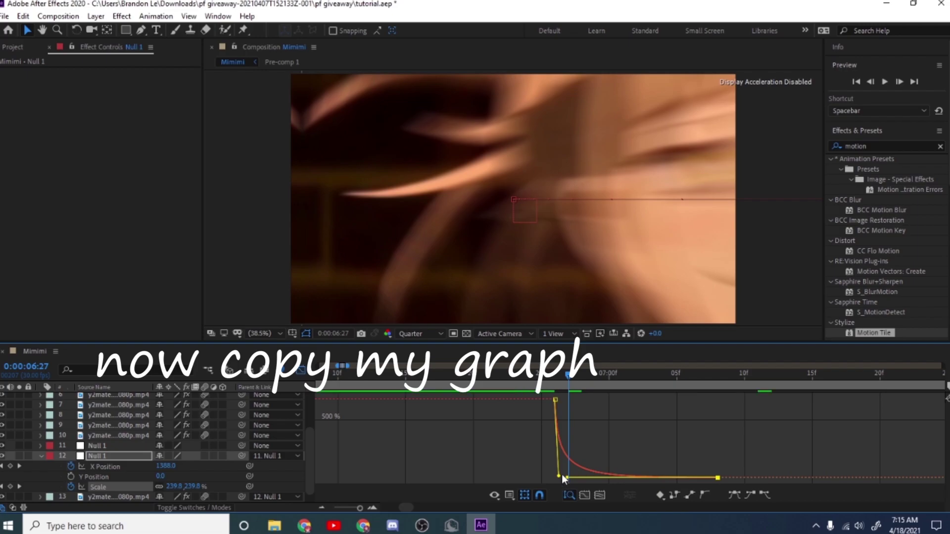
{"action": "left_click", "coordinate": [558, 476]}
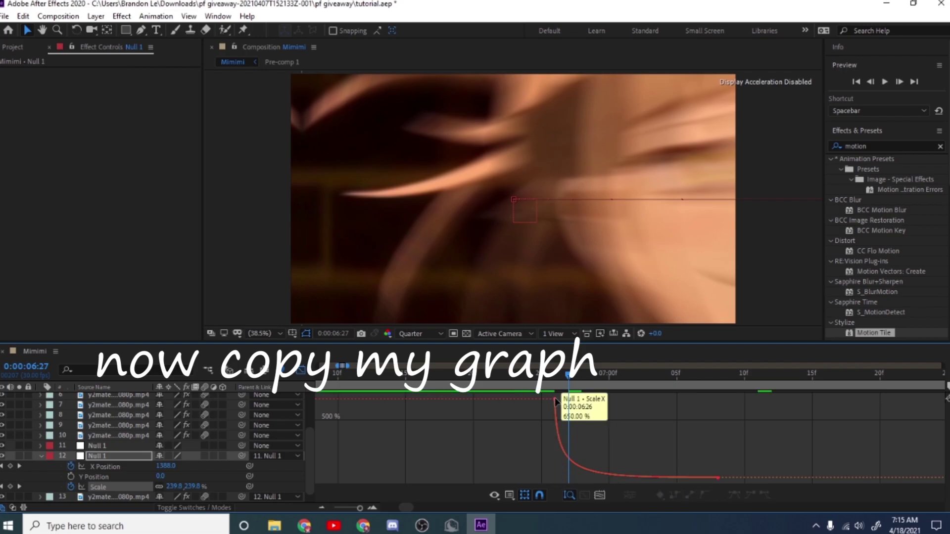
{"action": "left_click_drag", "start_coordinate": [557, 475], "coordinate": [556, 474]}
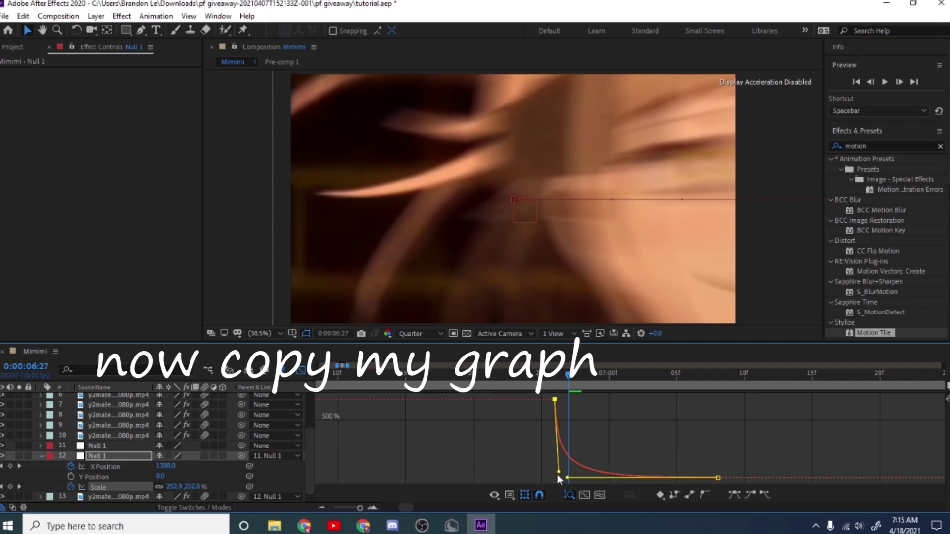
Back in the layer view, preview the transition from 6:23 and scrub back to its start
{"action": "left_click", "coordinate": [303, 373]}
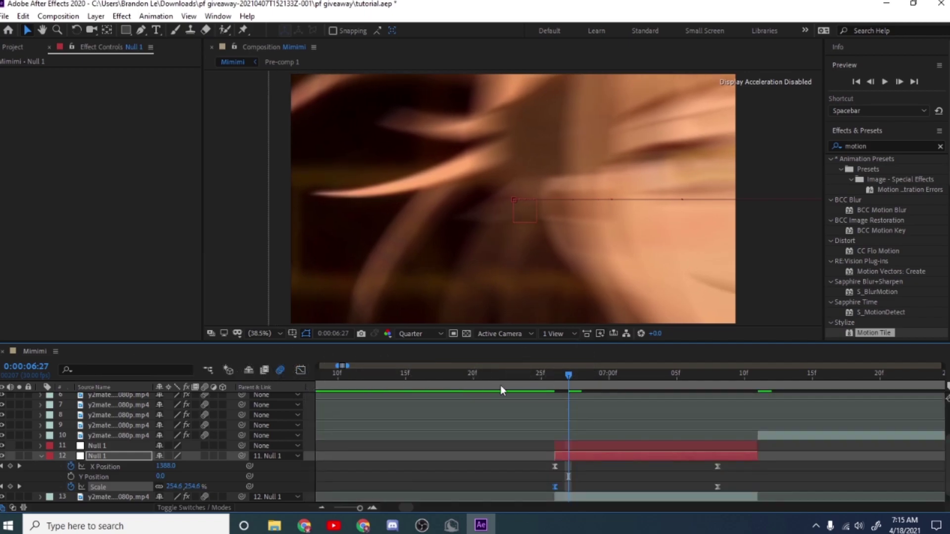
{"action": "left_click", "coordinate": [508, 384]}
{"action": "key", "text": "space"}
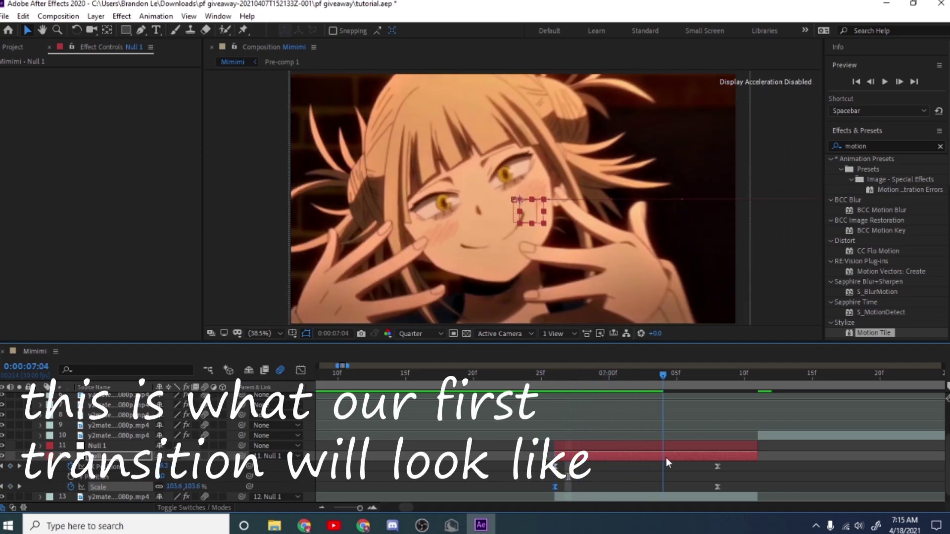
{"action": "mouse_move", "coordinate": [717, 465]}
{"action": "left_mouse_down"}
{"action": "mouse_move", "coordinate": [560, 469]}
{"action": "mouse_move", "coordinate": [662, 465]}
{"action": "left_mouse_up"}
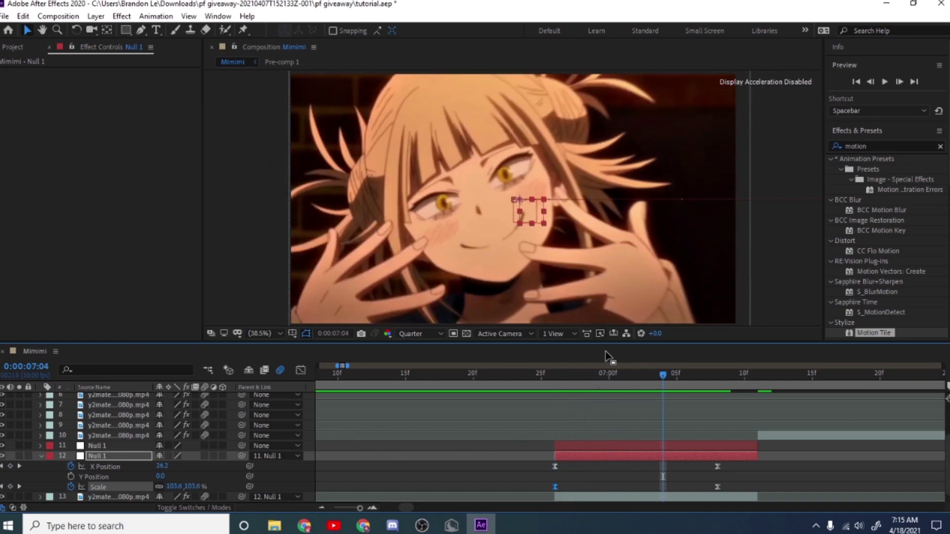
At 6:29, show Position and Scale for layer 11 Null 1
{"action": "left_click", "coordinate": [595, 384]}
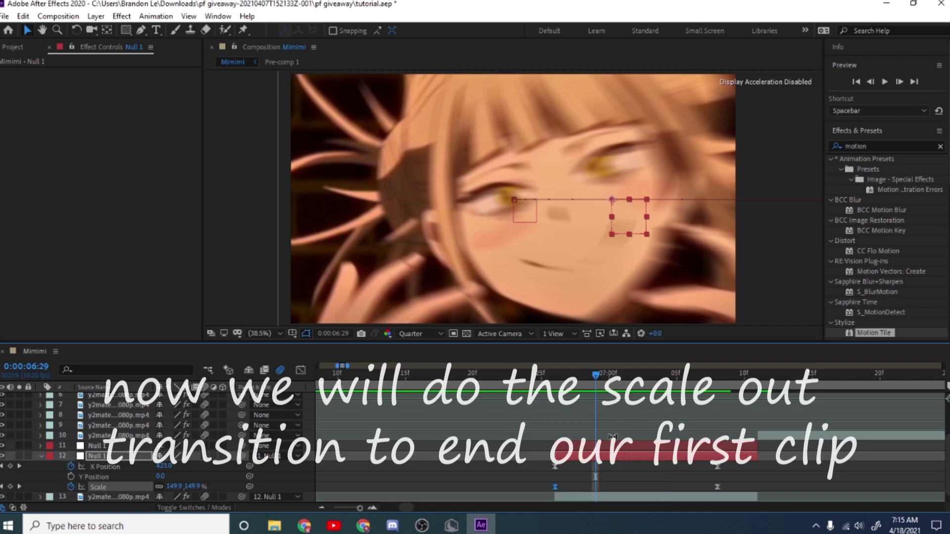
{"action": "left_click", "coordinate": [623, 449]}
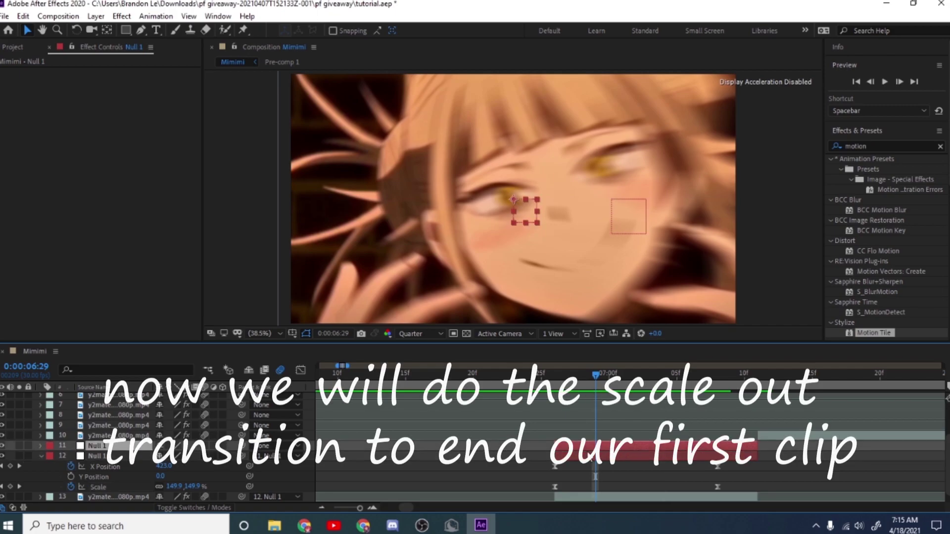
{"action": "key", "text": "p"}
{"action": "key", "text": "shift+s"}
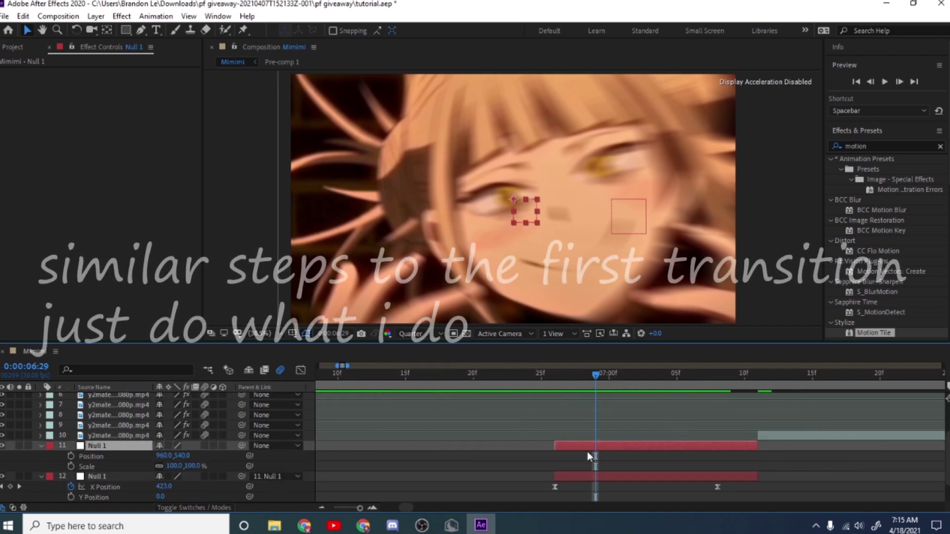
Separate layer 11's Position dimensions and keyframe X Position and Scale at the start and 7:10
{"action": "right_click", "coordinate": [81, 457]}
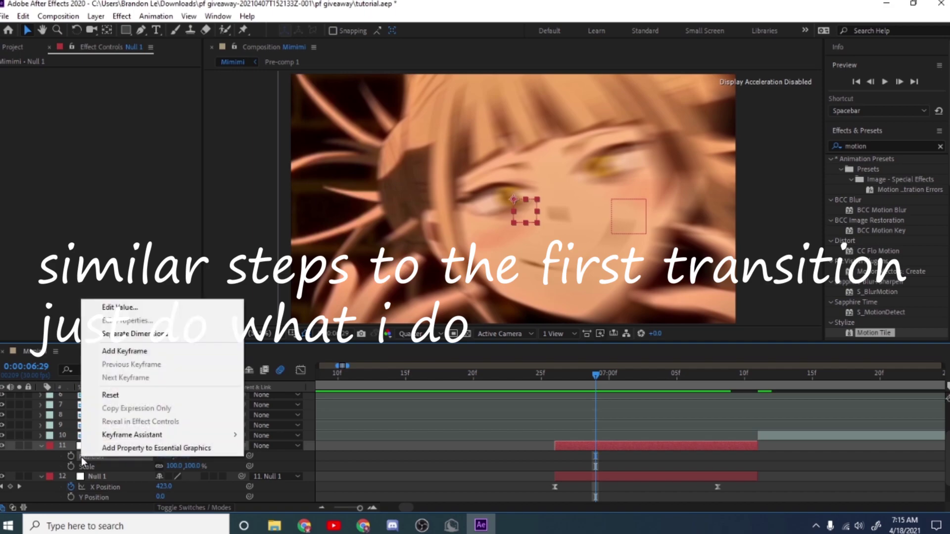
{"action": "left_click", "coordinate": [149, 335]}
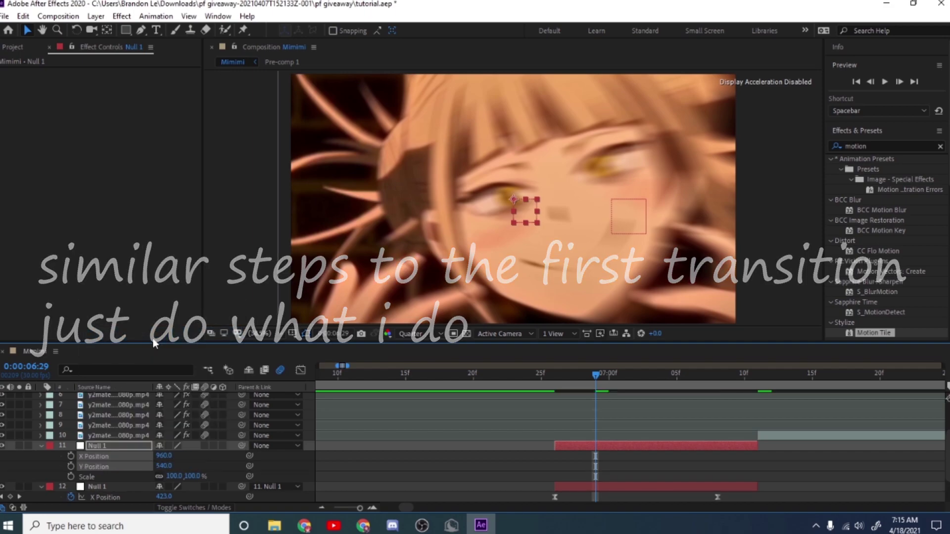
{"action": "left_click", "coordinate": [70, 455]}
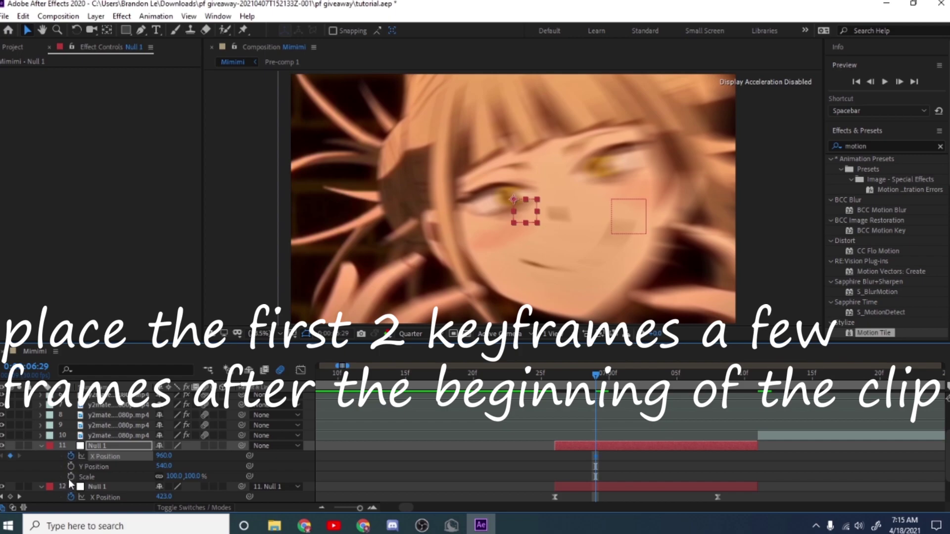
{"action": "left_click", "coordinate": [70, 476]}
{"action": "left_click", "coordinate": [743, 384]}
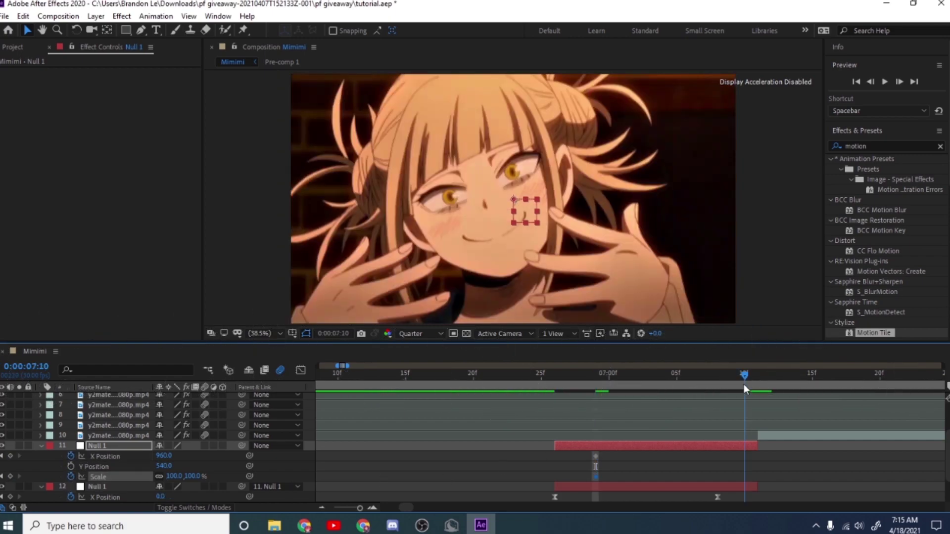
{"action": "key", "text": "alt+shift+p"}
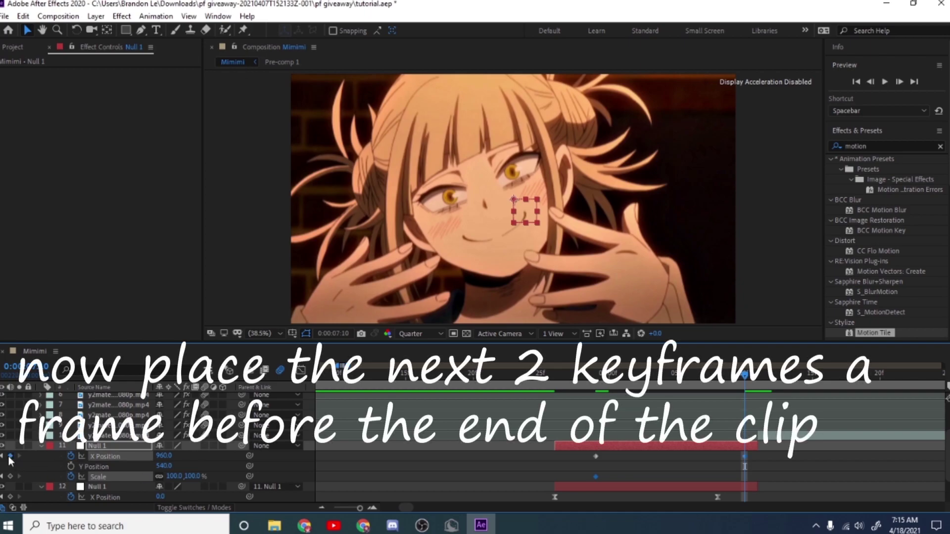
{"action": "left_click", "coordinate": [10, 476]}
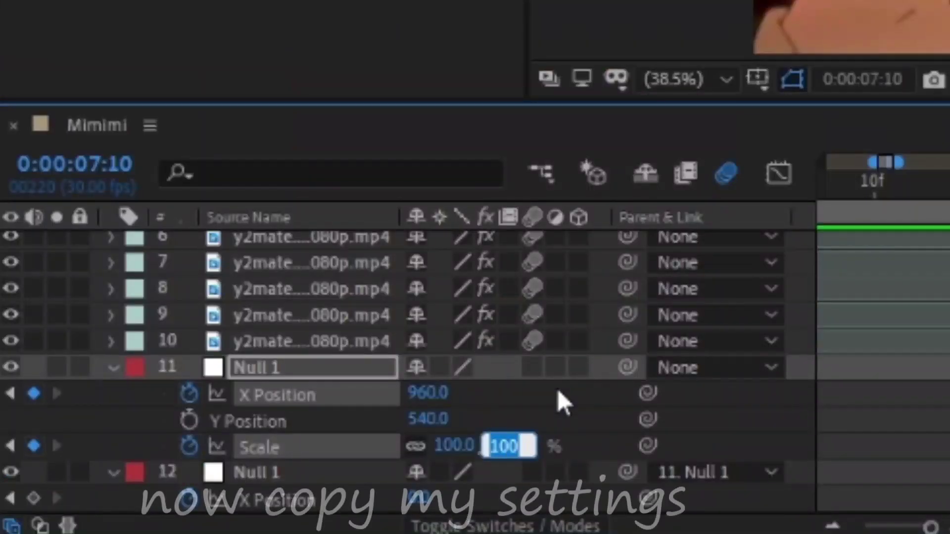
Set the end keyframes to 20% Scale and X Position 1802, move them to the clip's last frame, and ease them
{"action": "type", "text": "20"}
{"action": "key", "text": "Return"}
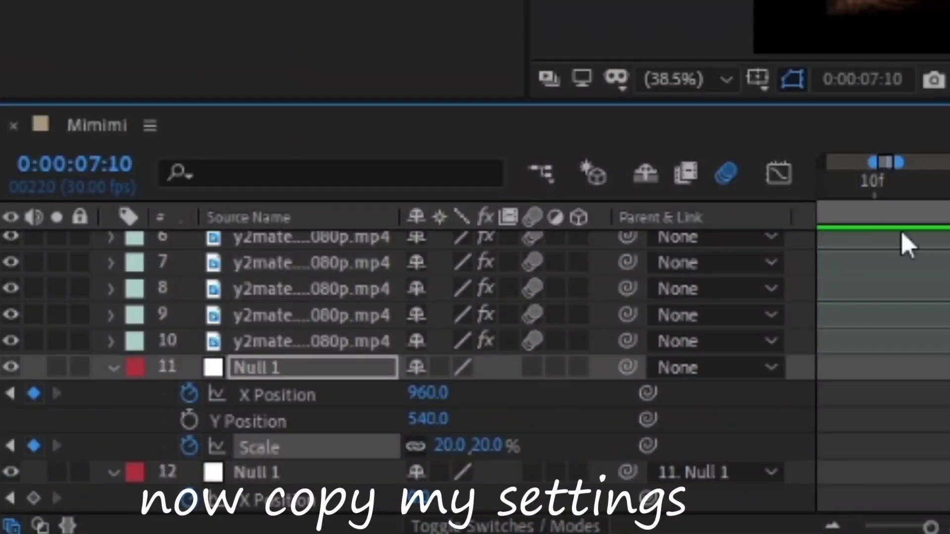
{"action": "left_click", "coordinate": [415, 393]}
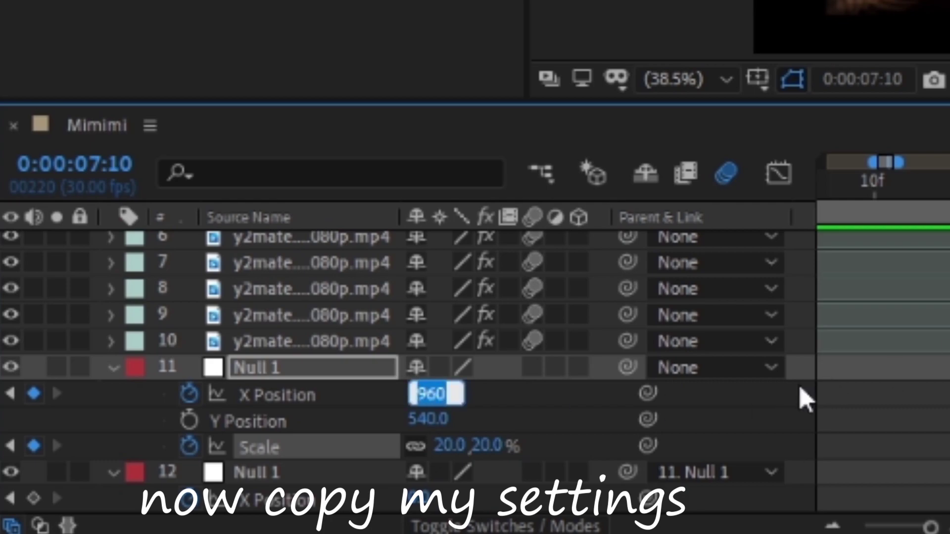
{"action": "left_click", "coordinate": [633, 443]}
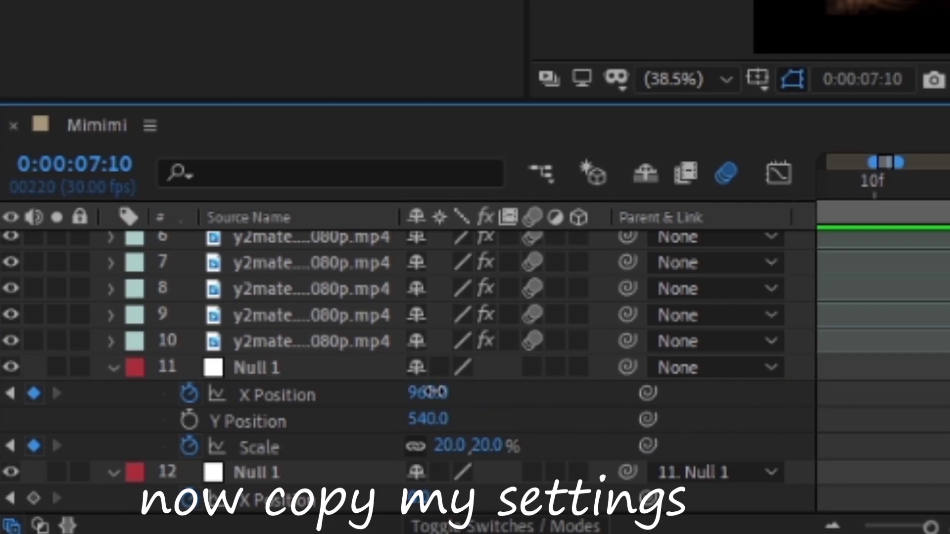
{"action": "left_click_drag", "start_coordinate": [428, 392], "coordinate": [851, 402]}
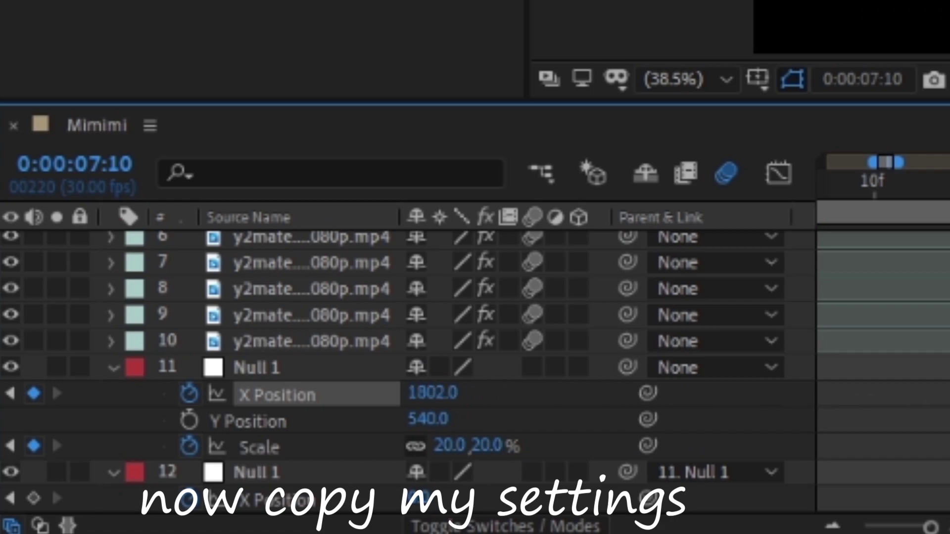
{"action": "key", "text": "Return"}
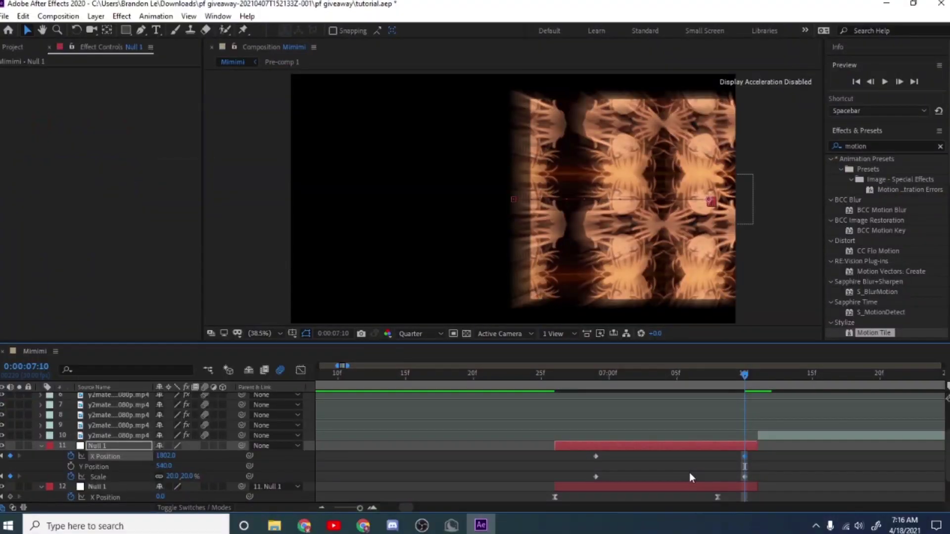
{"action": "left_click", "coordinate": [744, 476], "text": "shift"}
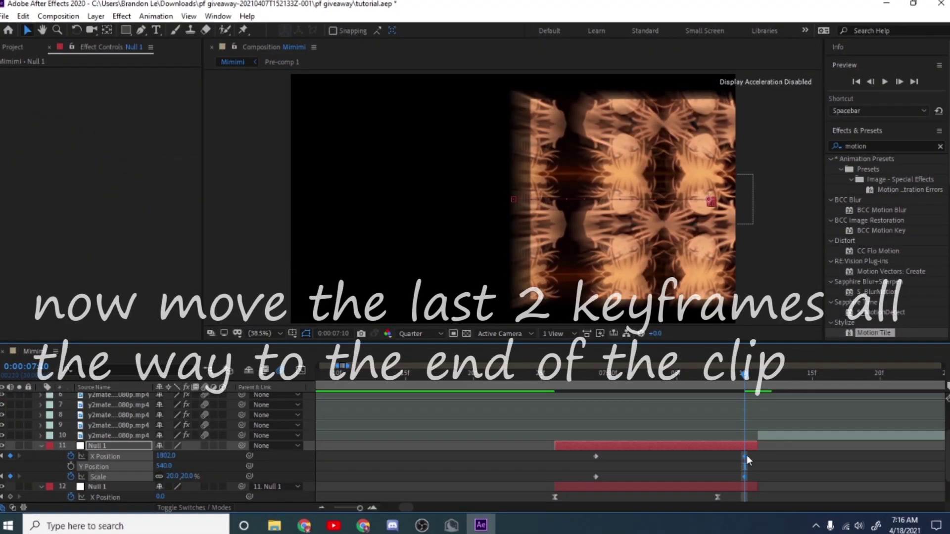
{"action": "mouse_move", "coordinate": [745, 455]}
{"action": "left_mouse_down"}
{"action": "mouse_move", "coordinate": [755, 455]}
{"action": "mouse_move", "coordinate": [580, 454]}
{"action": "left_mouse_up"}
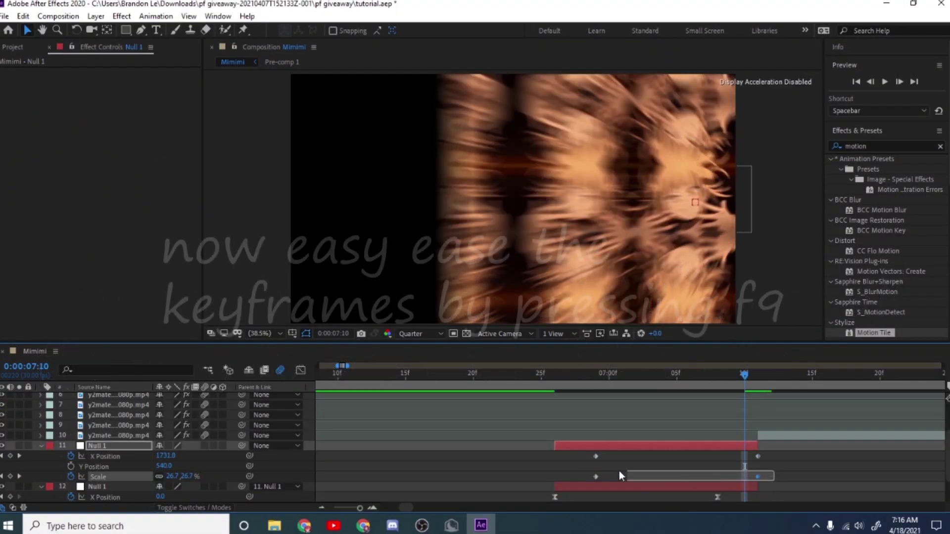
{"action": "key", "text": "F9"}
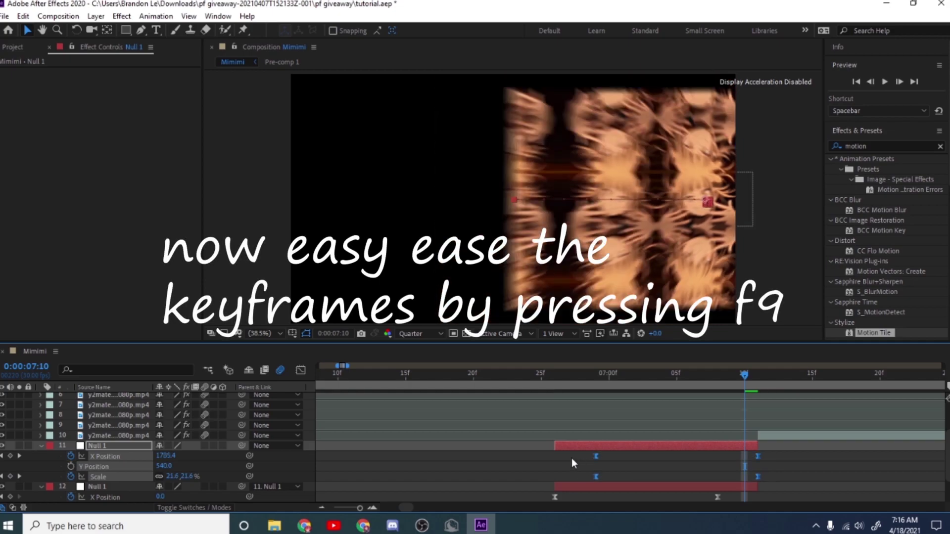
In the Graph Editor, give the X Position curve a slow start and steep rise at the end
{"action": "left_click", "coordinate": [301, 370]}
{"action": "left_click", "coordinate": [42, 468]}
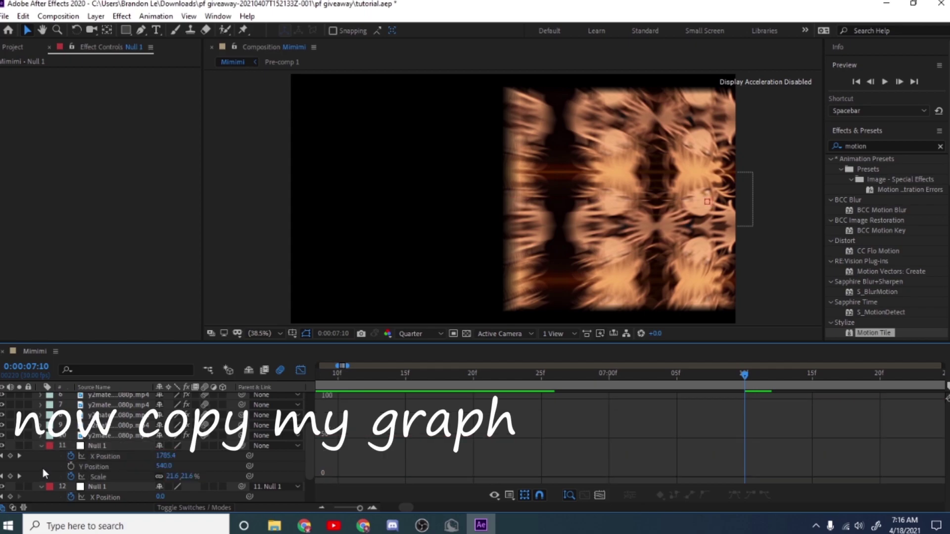
{"action": "left_click", "coordinate": [114, 457]}
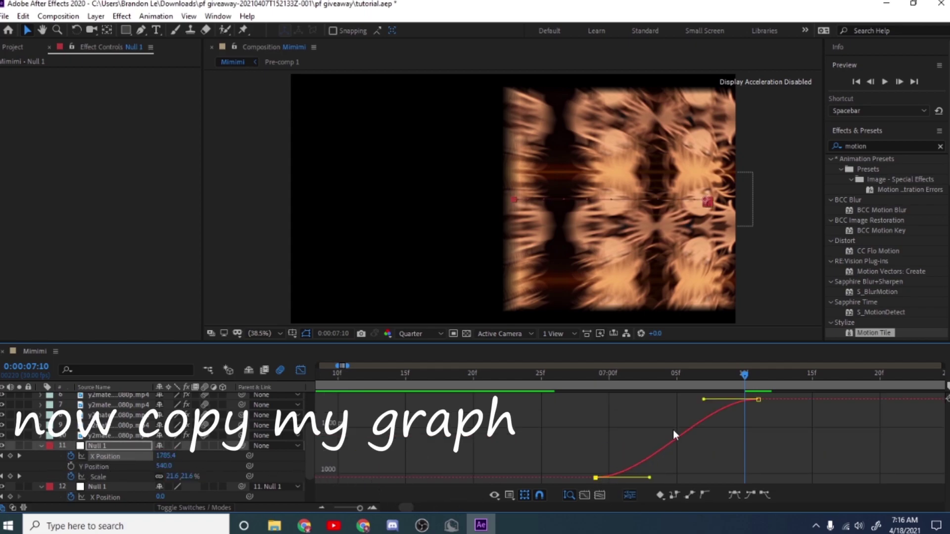
{"action": "left_click_drag", "start_coordinate": [704, 399], "coordinate": [770, 477]}
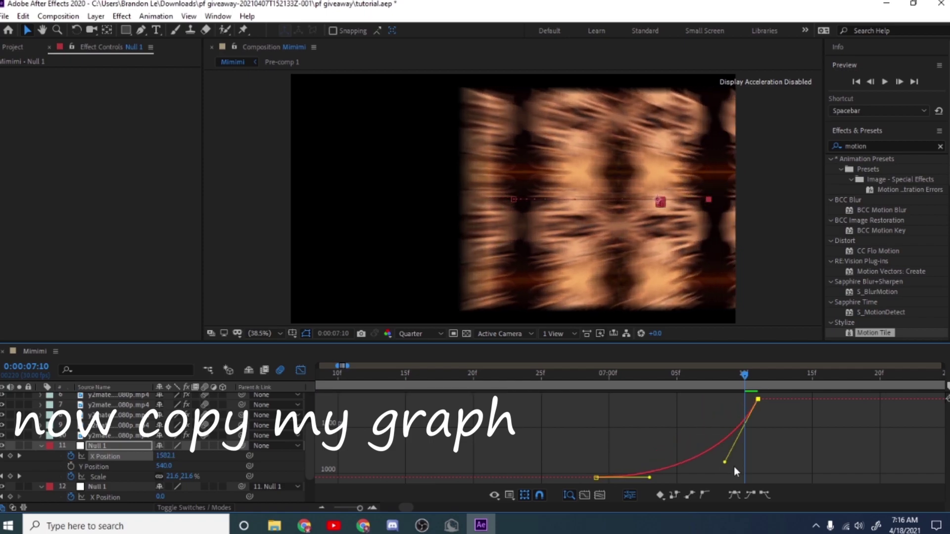
{"action": "mouse_move", "coordinate": [649, 477]}
{"action": "left_mouse_down"}
{"action": "mouse_move", "coordinate": [745, 487]}
{"action": "mouse_move", "coordinate": [745, 472]}
{"action": "mouse_move", "coordinate": [753, 475]}
{"action": "left_mouse_up"}
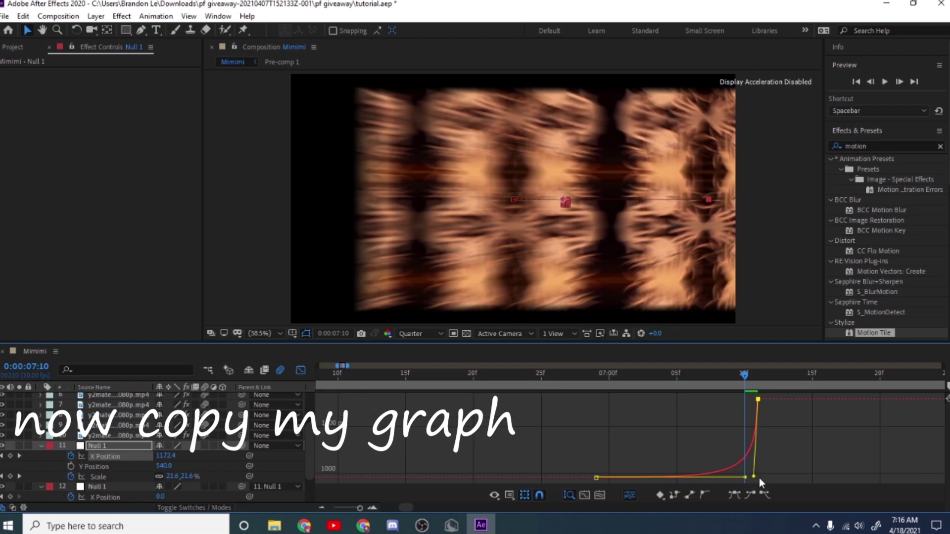
Give the Scale curve a slow start and steep drop at the end, then check the transition
{"action": "left_click", "coordinate": [119, 478]}
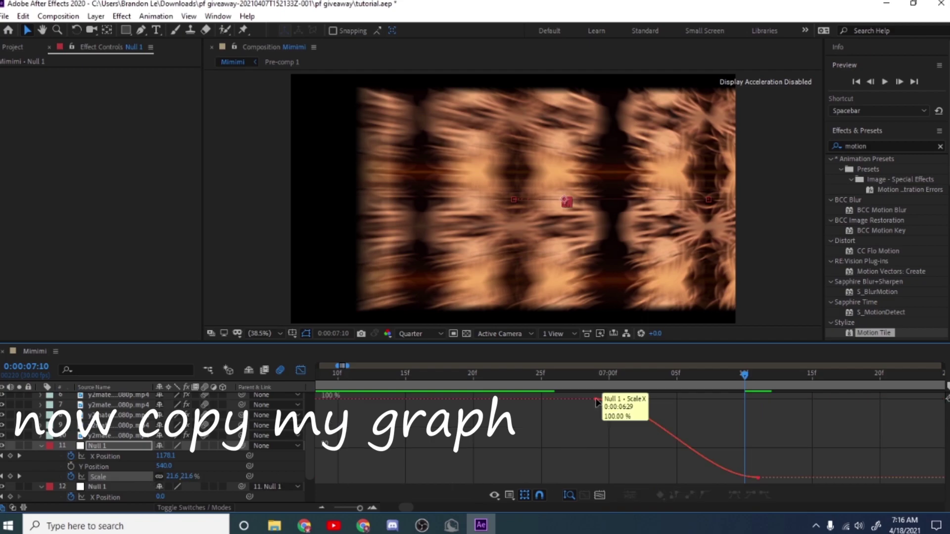
{"action": "left_click_drag", "start_coordinate": [703, 478], "coordinate": [753, 407]}
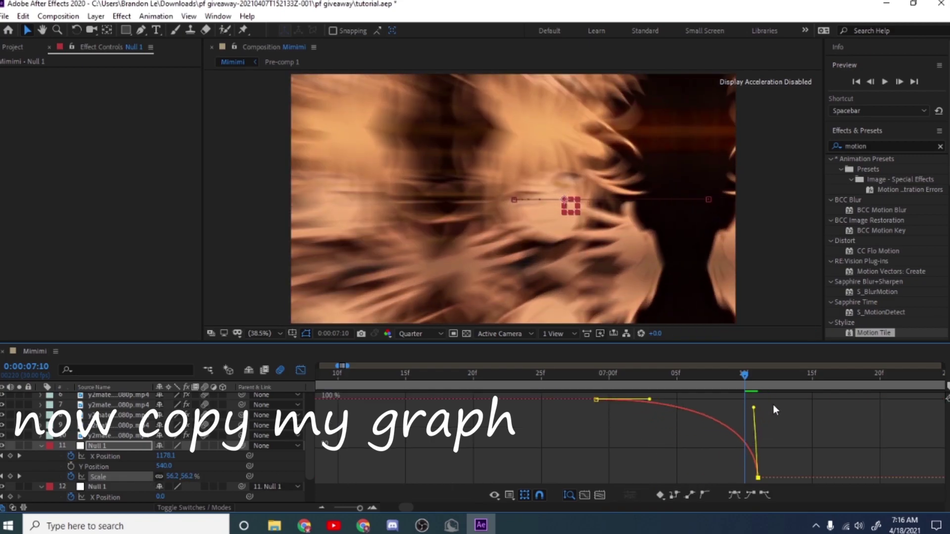
{"action": "left_click_drag", "start_coordinate": [649, 400], "coordinate": [748, 415]}
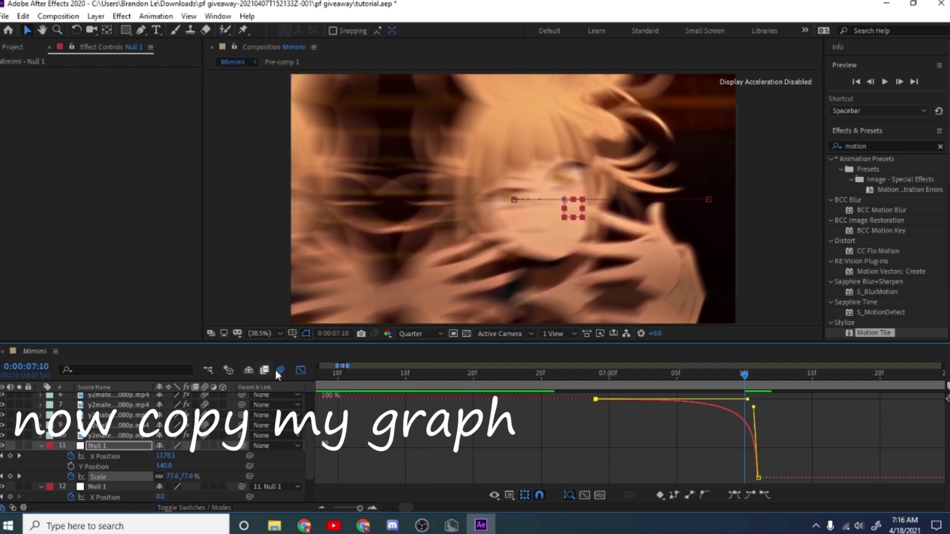
{"action": "left_click", "coordinate": [302, 376]}
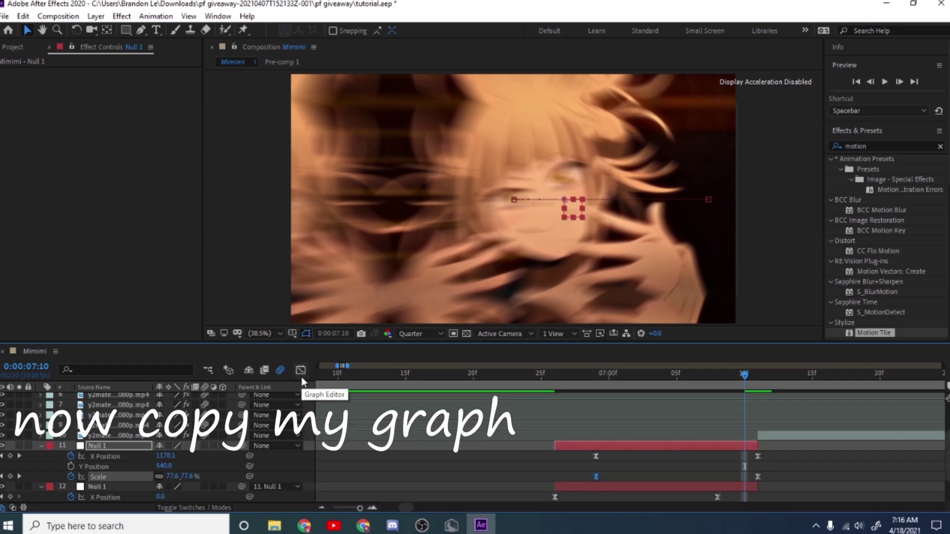
{"action": "mouse_move", "coordinate": [580, 393]}
{"action": "left_mouse_down"}
{"action": "mouse_move", "coordinate": [460, 384]}
{"action": "mouse_move", "coordinate": [741, 421]}
{"action": "mouse_move", "coordinate": [664, 410]}
{"action": "mouse_move", "coordinate": [603, 425]}
{"action": "mouse_move", "coordinate": [758, 467]}
{"action": "left_mouse_up"}
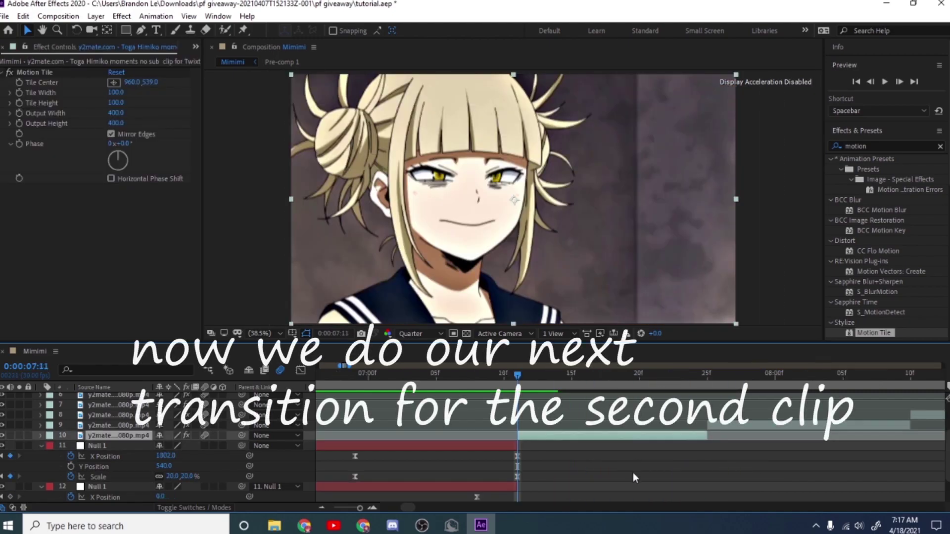
Create two Null 2 layers for the second clip
{"action": "right_click", "coordinate": [634, 473]}
{"action": "mouse_move", "coordinate": [688, 342]}
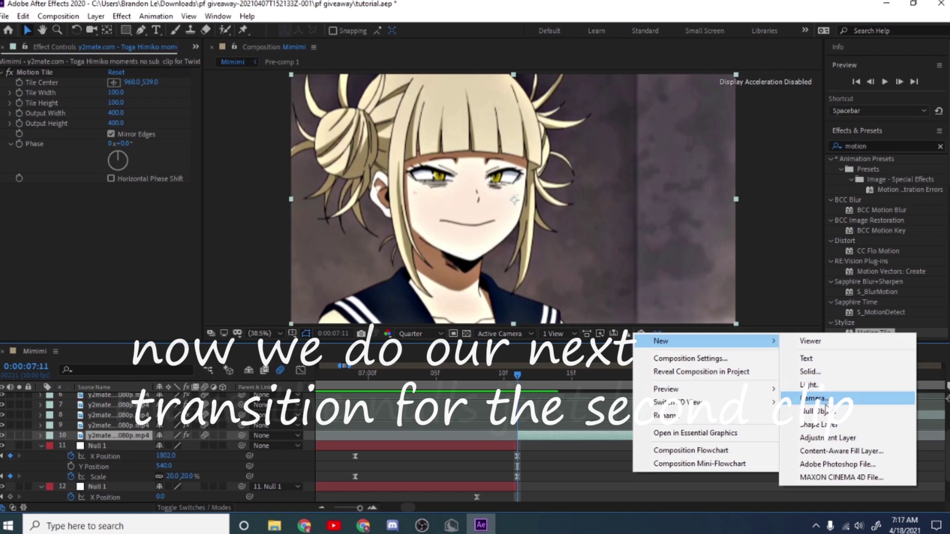
{"action": "left_click", "coordinate": [806, 408]}
{"action": "left_click", "coordinate": [707, 376]}
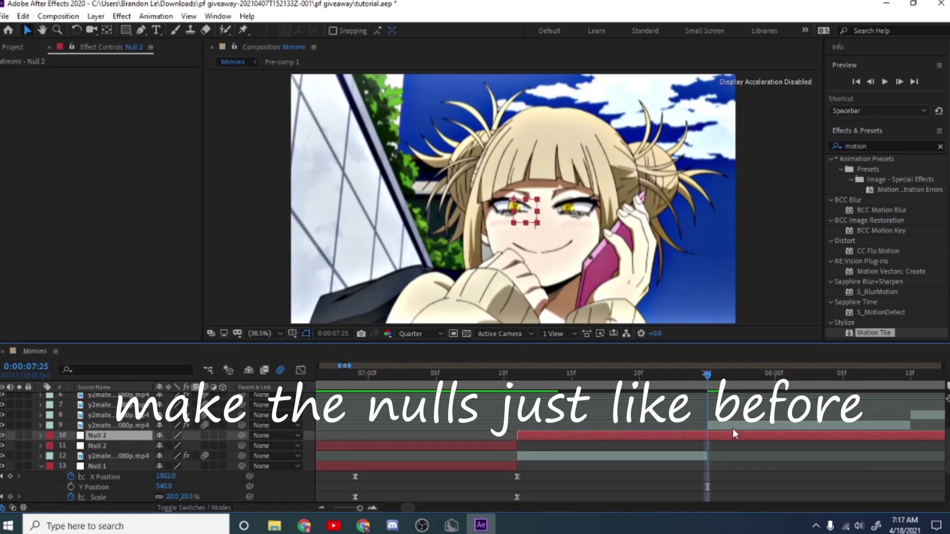
{"action": "key", "text": "ctrl+z"}
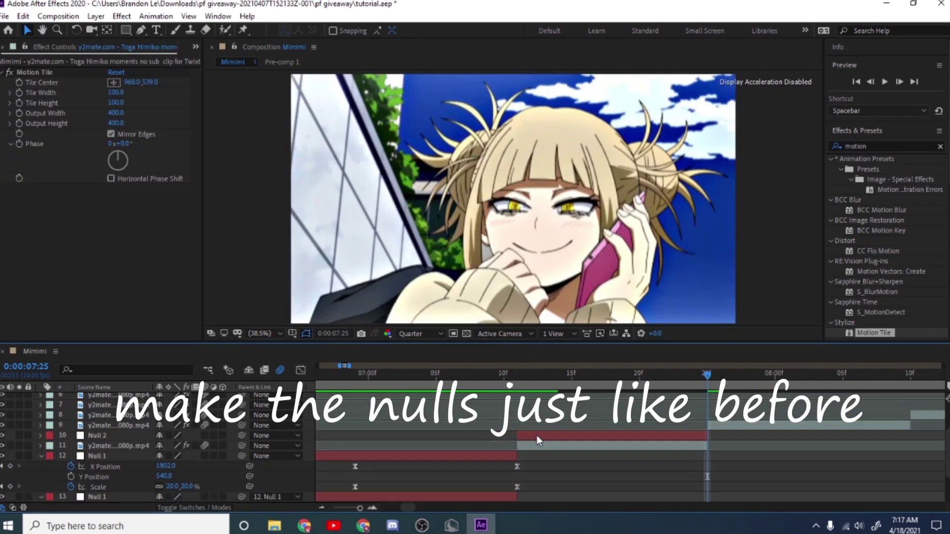
{"action": "key", "text": "ctrl+shift+z"}
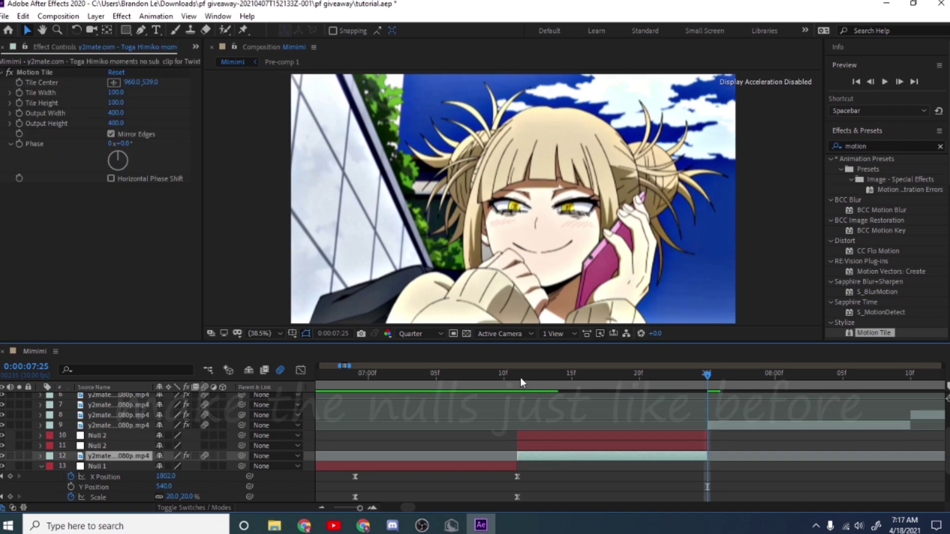
At the second clip's start, parent the clip to the lower Null 2 and that null to the upper Null 2
{"action": "left_click", "coordinate": [520, 378]}
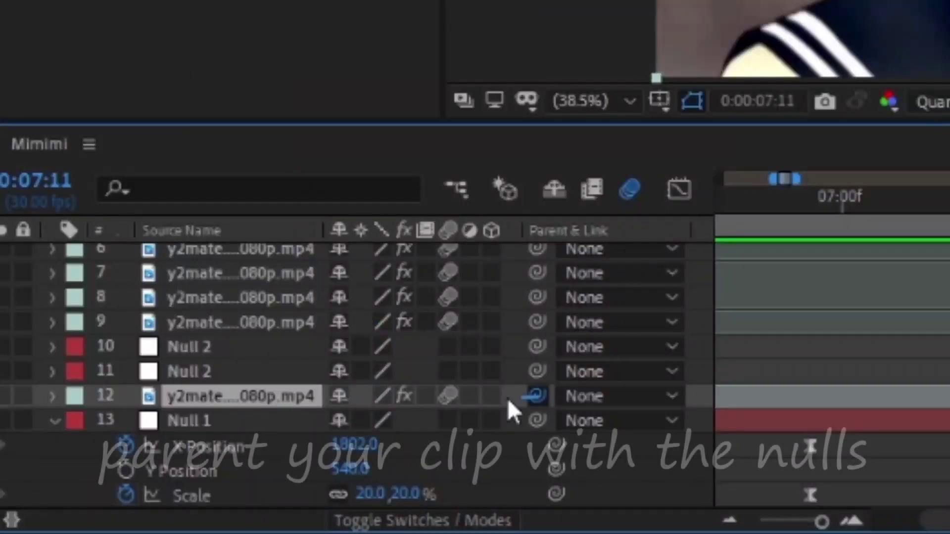
{"action": "left_click_drag", "start_coordinate": [242, 456], "coordinate": [129, 445]}
{"action": "left_click_drag", "start_coordinate": [537, 371], "coordinate": [277, 347]}
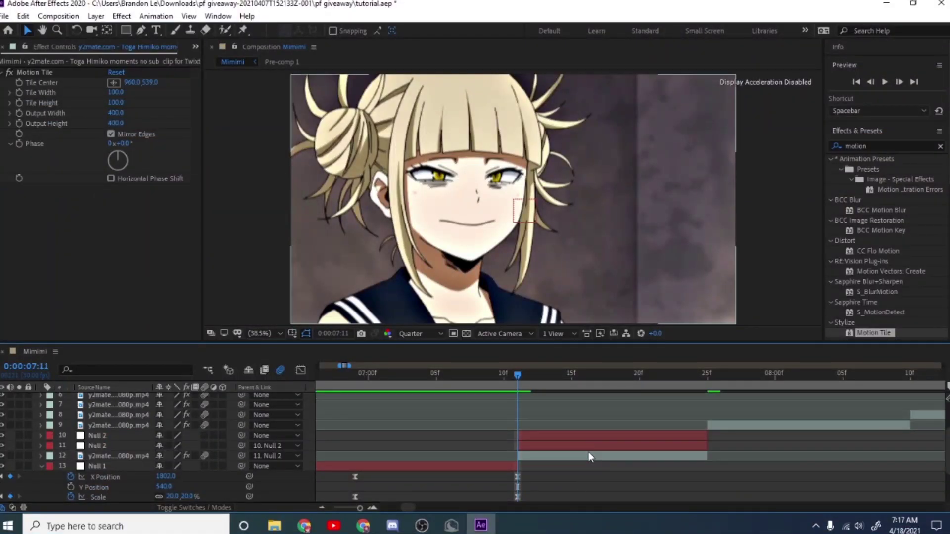
{"action": "left_click", "coordinate": [600, 446]}
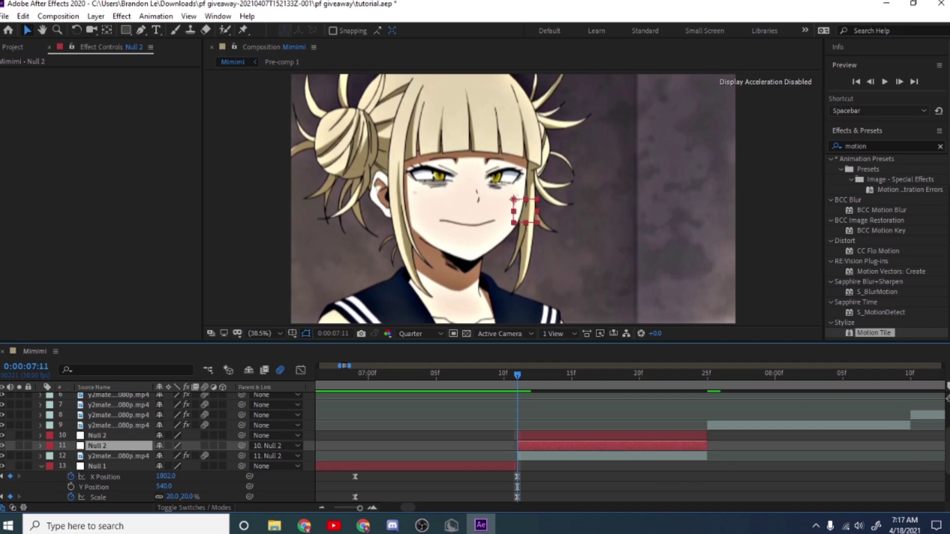
Start keyframing Null 2's Position and Scale, and separate Position into X and Y
{"action": "scroll", "coordinate": [631, 497], "scroll_direction": "down", "scroll_amount": 3}
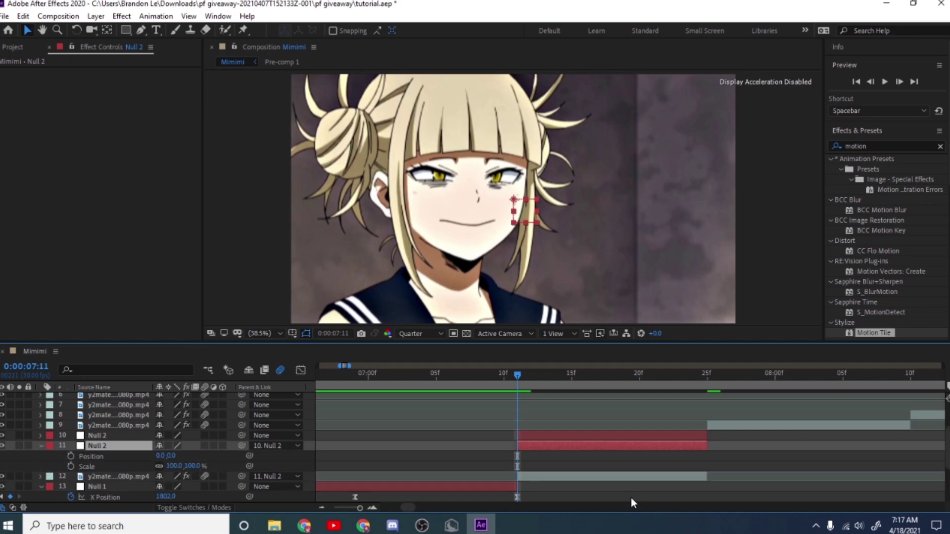
{"action": "scroll", "coordinate": [350, 480], "scroll_direction": "up", "scroll_amount": 3}
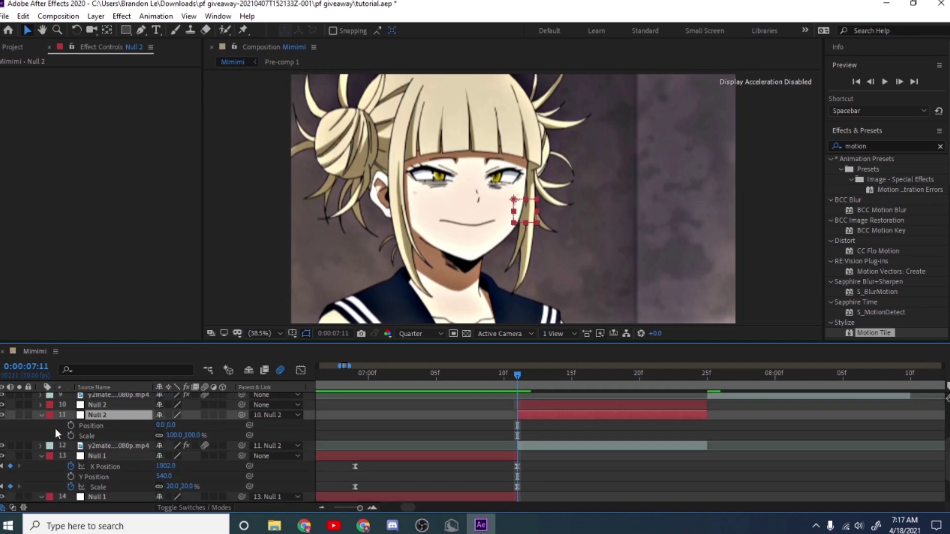
{"action": "left_click", "coordinate": [71, 426]}
{"action": "left_click", "coordinate": [71, 435]}
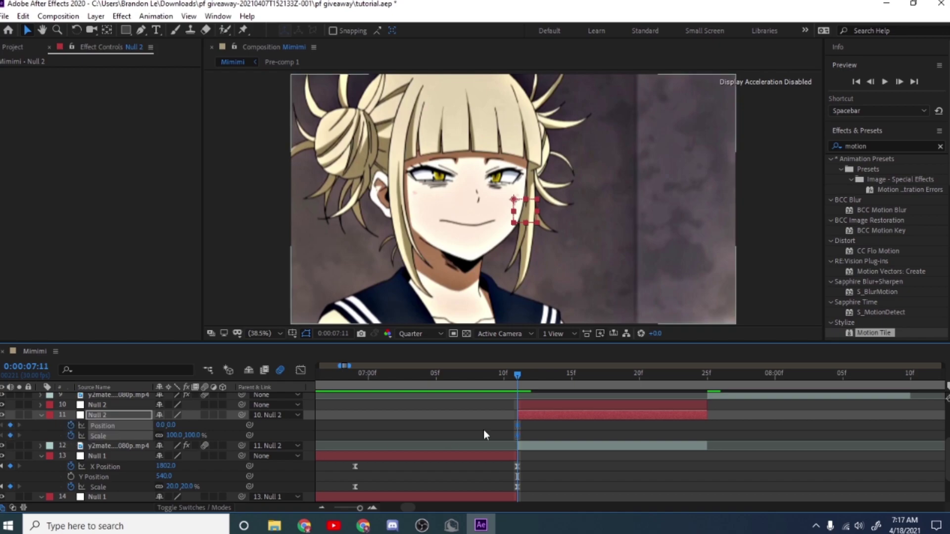
{"action": "right_click", "coordinate": [123, 426]}
{"action": "left_click", "coordinate": [159, 304]}
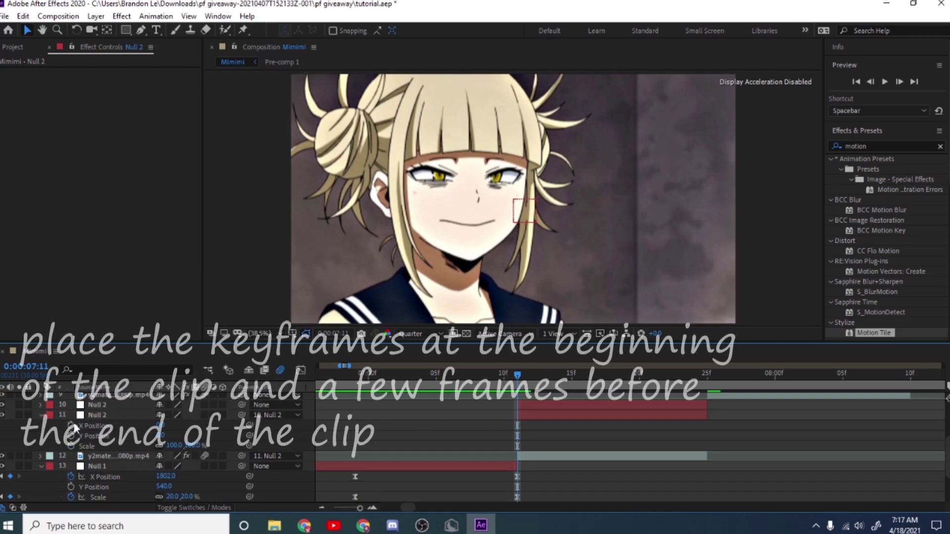
Add an X Position keyframe at 07:22, then return to 07:11 to edit X Position
{"action": "left_click", "coordinate": [74, 426]}
{"action": "left_click_drag", "start_coordinate": [695, 379], "coordinate": [666, 376]}
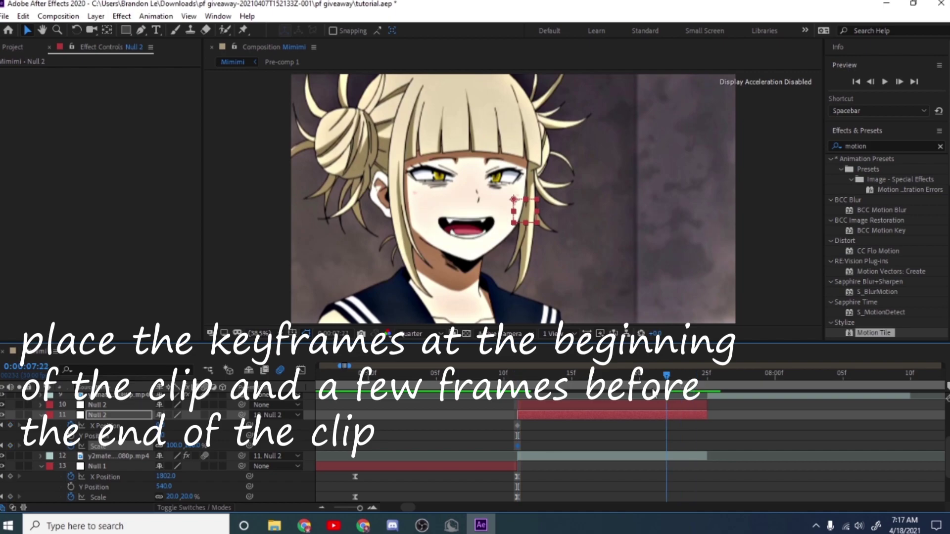
{"action": "left_click", "coordinate": [10, 425]}
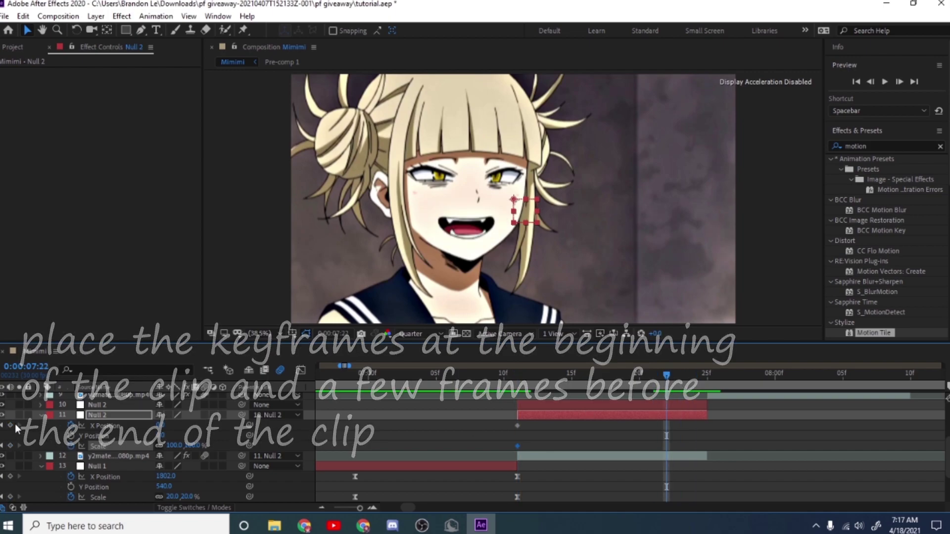
{"action": "left_click", "coordinate": [518, 384]}
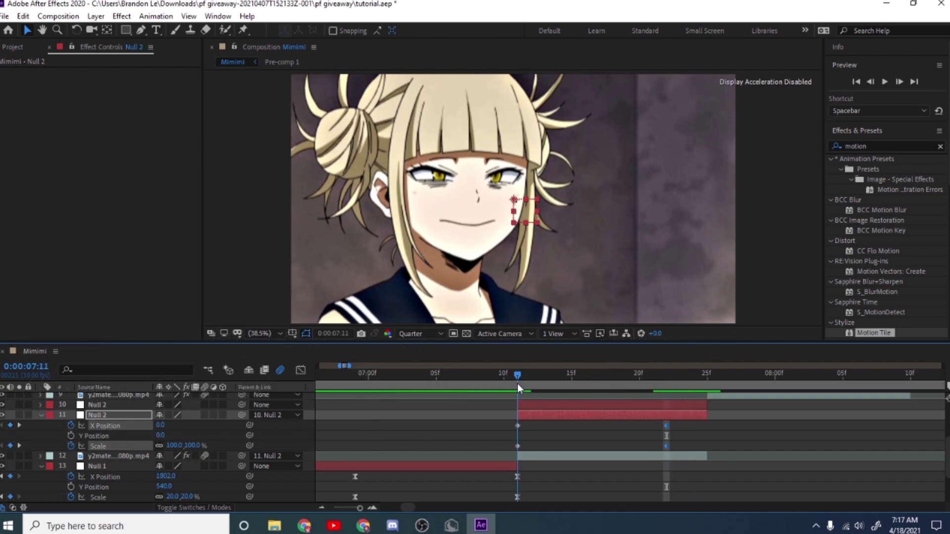
{"action": "left_click", "coordinate": [162, 425]}
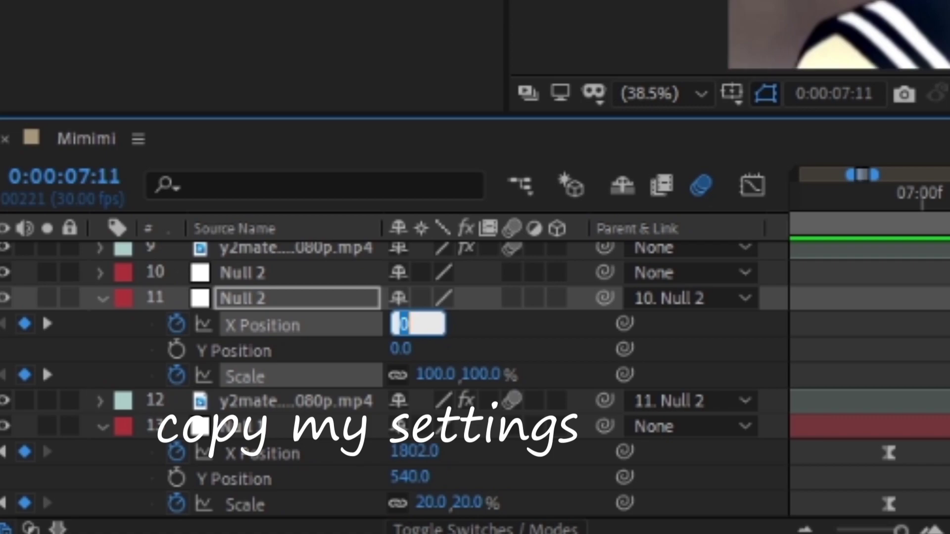
At 07:11, set X Position to 0 and Scale to 650%
{"action": "key", "text": "Return"}
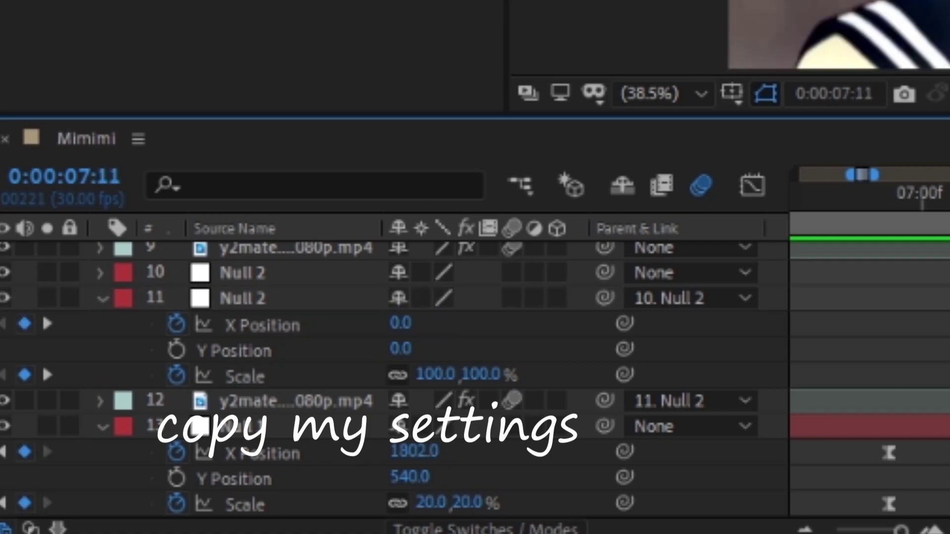
{"action": "left_click", "coordinate": [495, 376]}
{"action": "type", "text": "650"}
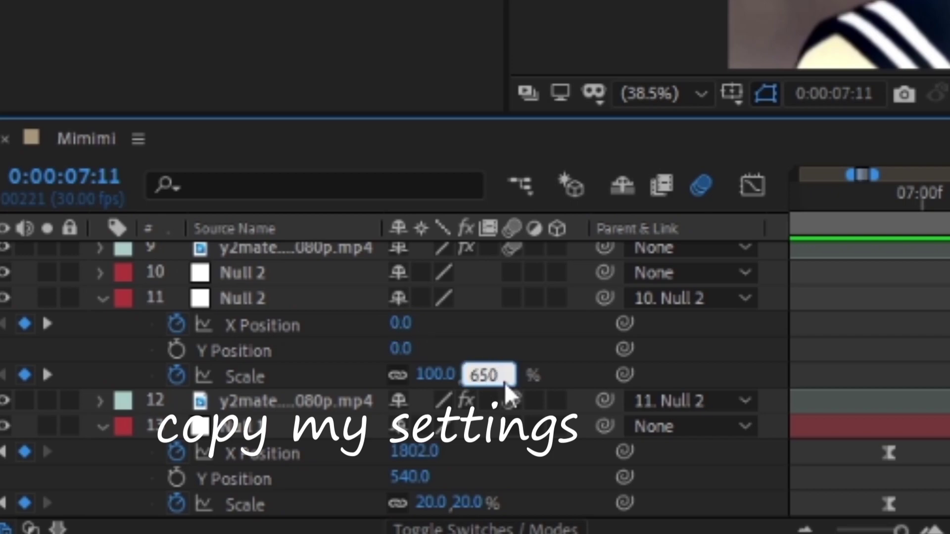
{"action": "key", "text": "Return"}
Scrub X Position down to about -5193 so the clip starts pushed left
{"action": "left_click_drag", "start_coordinate": [401, 322], "coordinate": [444, 324]}
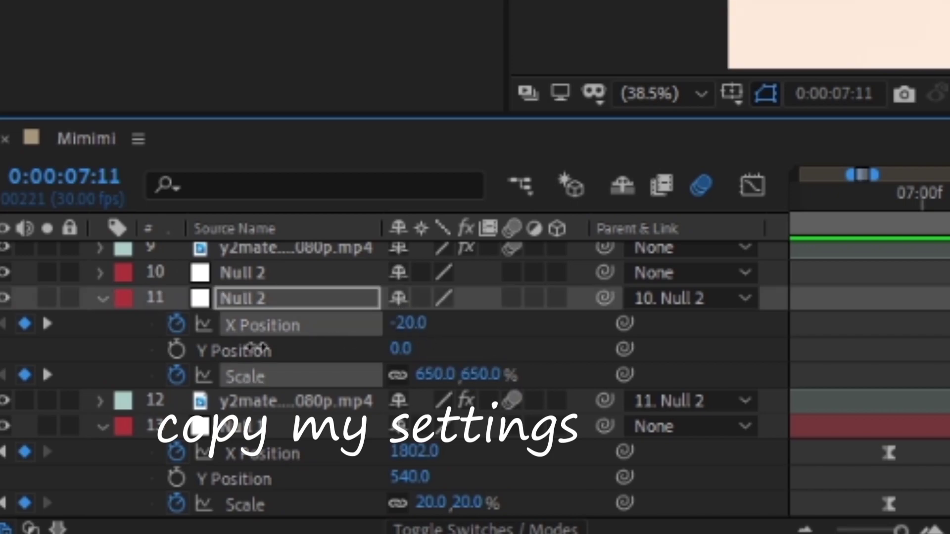
{"action": "mouse_move", "coordinate": [339, 328]}
{"action": "left_mouse_down"}
{"action": "mouse_move", "coordinate": [91, 341]}
{"action": "mouse_move", "coordinate": [435, 323]}
{"action": "mouse_move", "coordinate": [346, 335]}
{"action": "mouse_move", "coordinate": [328, 315]}
{"action": "mouse_move", "coordinate": [394, 327]}
{"action": "left_mouse_up"}
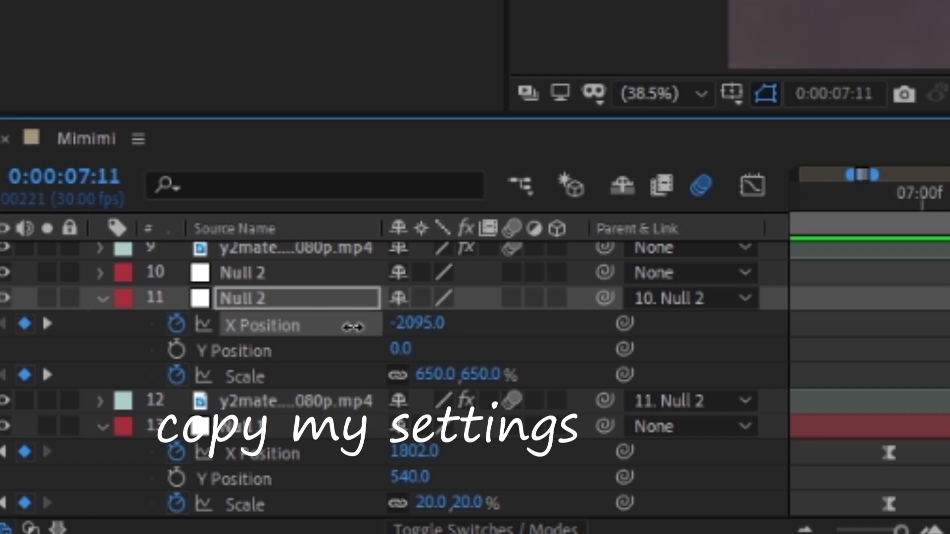
{"action": "mouse_move", "coordinate": [20, 327]}
{"action": "left_mouse_down"}
{"action": "mouse_move", "coordinate": [342, 335]}
{"action": "mouse_move", "coordinate": [396, 349]}
{"action": "mouse_move", "coordinate": [277, 332]}
{"action": "left_mouse_up"}
{"action": "mouse_move", "coordinate": [420, 316]}
{"action": "left_mouse_down"}
{"action": "mouse_move", "coordinate": [436, 336]}
{"action": "mouse_move", "coordinate": [346, 336]}
{"action": "left_mouse_up"}
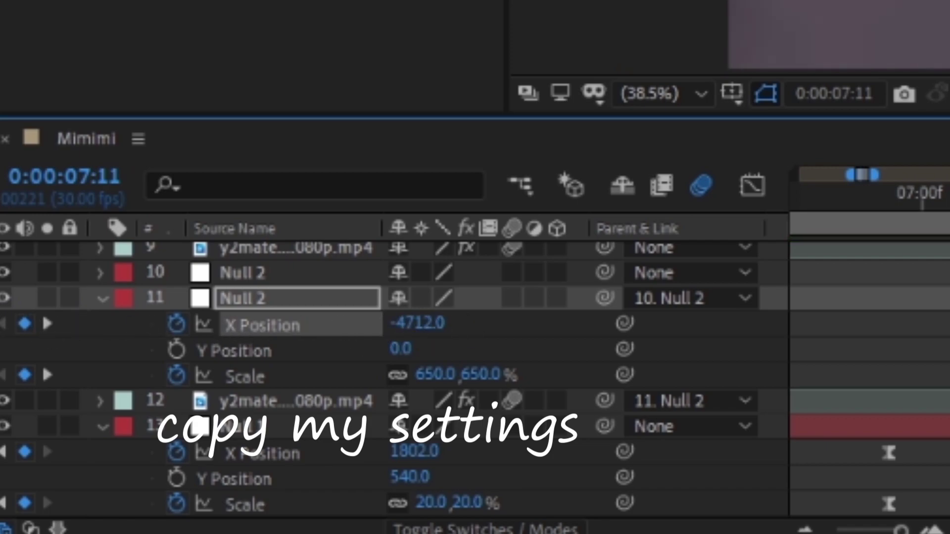
{"action": "left_click_drag", "start_coordinate": [415, 327], "coordinate": [366, 327]}
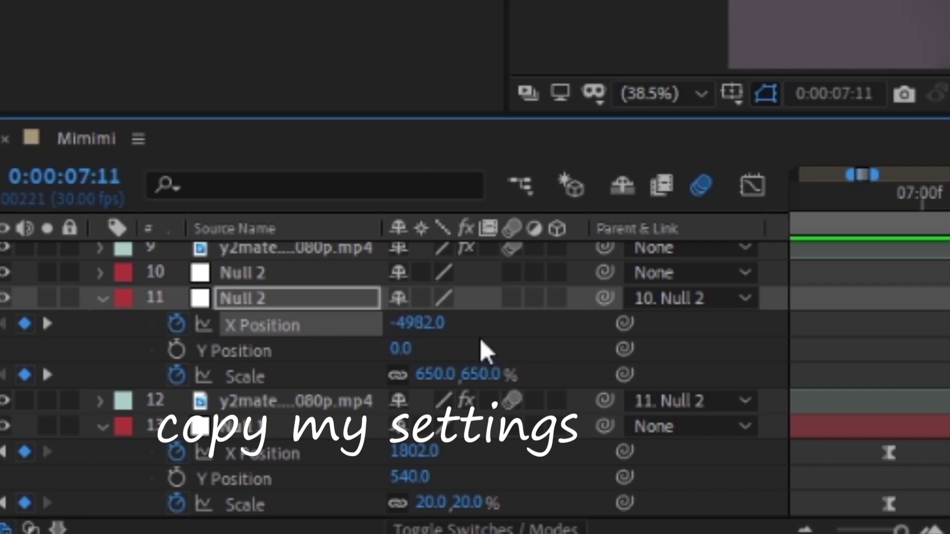
{"action": "left_click_drag", "start_coordinate": [424, 325], "coordinate": [377, 330]}
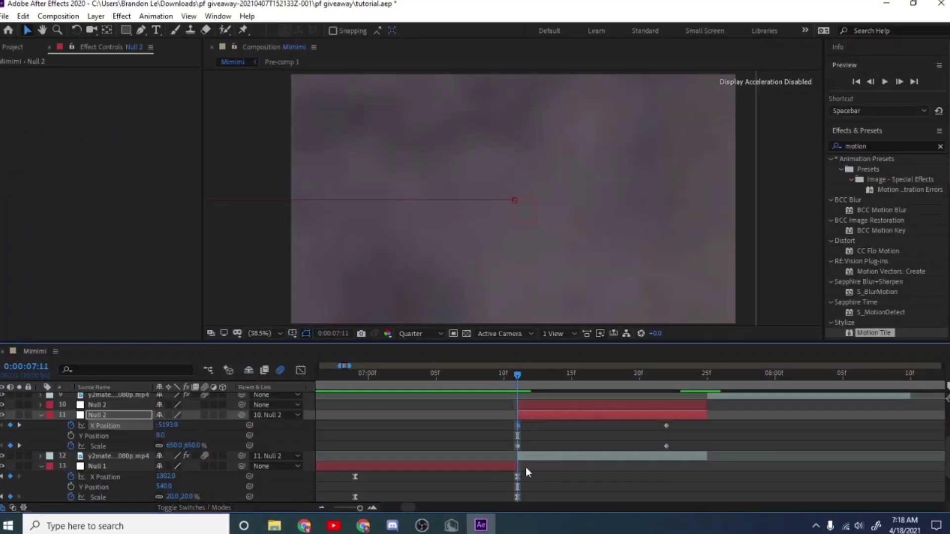
Easy-ease both keyframes and reshape the X Position speed curve to burst fast, then settle slowly
{"action": "left_click_drag", "start_coordinate": [687, 450], "coordinate": [479, 422]}
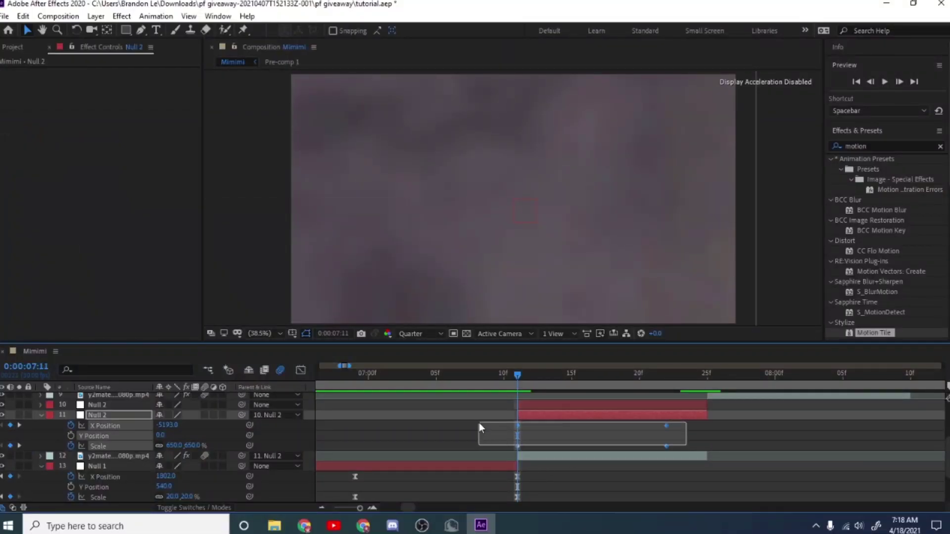
{"action": "key", "text": "F9"}
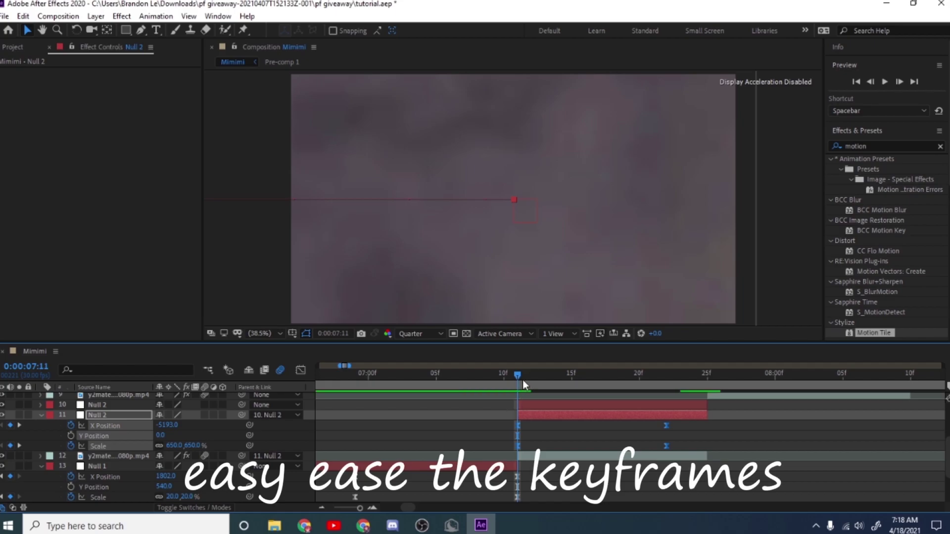
{"action": "left_click_drag", "start_coordinate": [522, 379], "coordinate": [527, 380]}
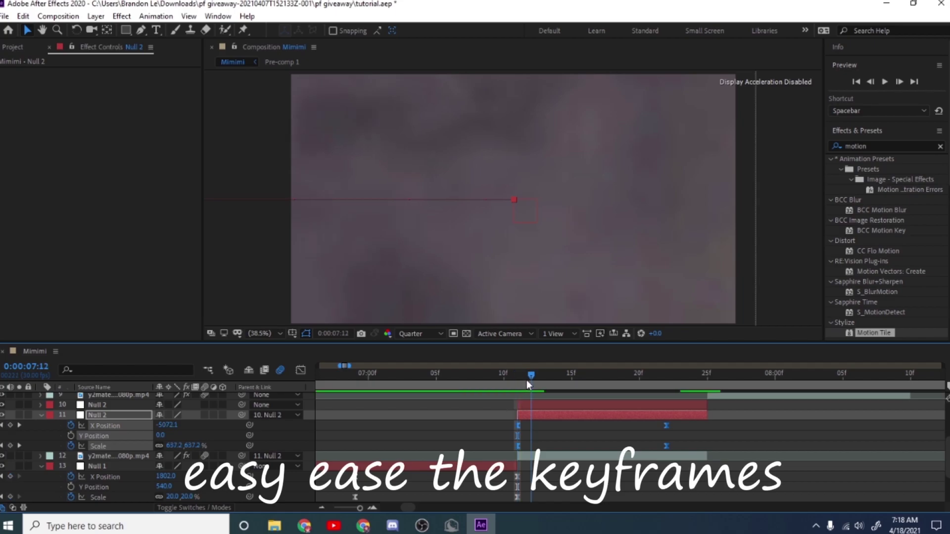
{"action": "left_click", "coordinate": [302, 370]}
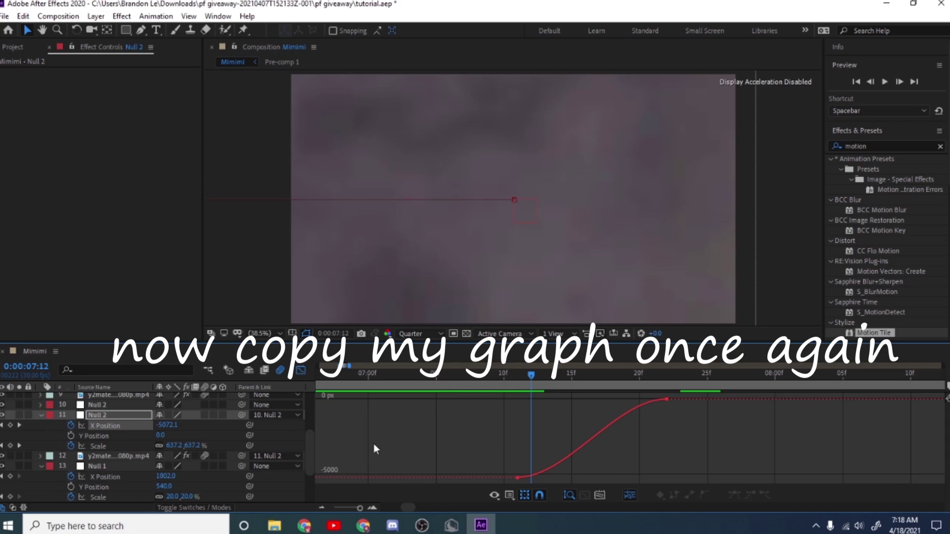
{"action": "left_click", "coordinate": [518, 478]}
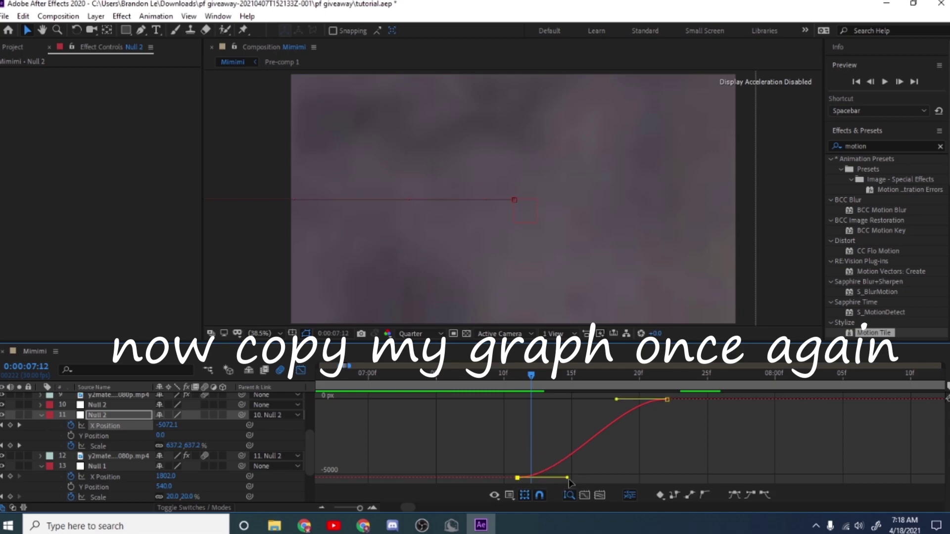
{"action": "left_click_drag", "start_coordinate": [566, 474], "coordinate": [521, 404]}
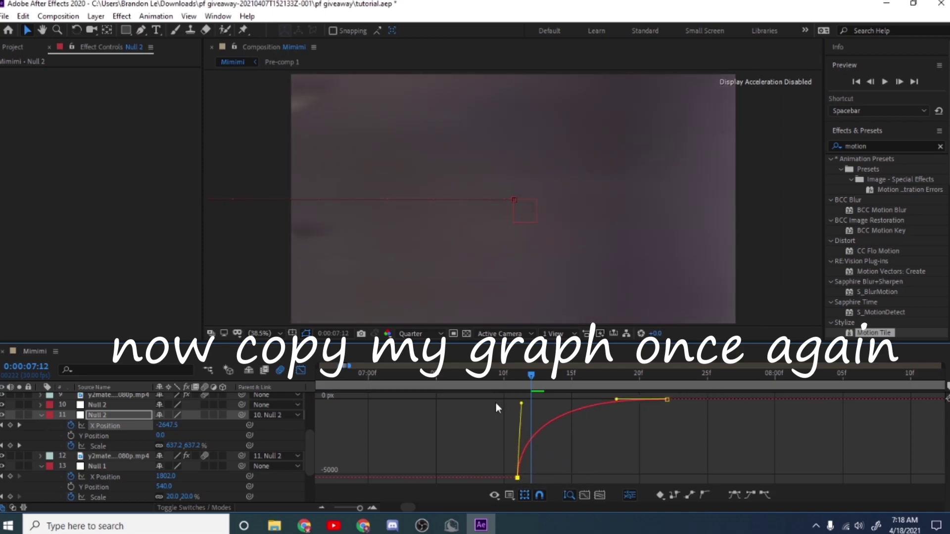
{"action": "left_click_drag", "start_coordinate": [614, 399], "coordinate": [530, 414]}
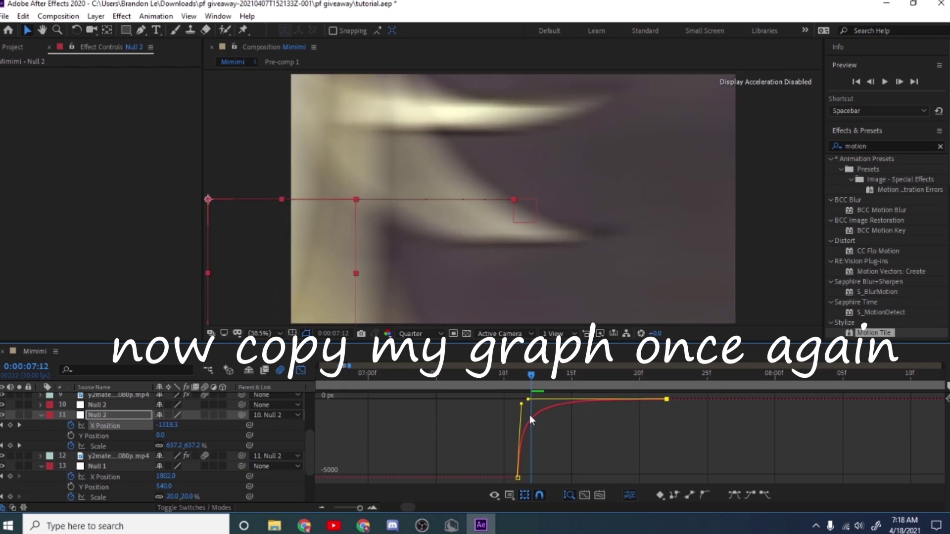
Make the Scale speed curve plunge steeply into a long gentle tail, then return to the layer view
{"action": "left_click", "coordinate": [137, 447]}
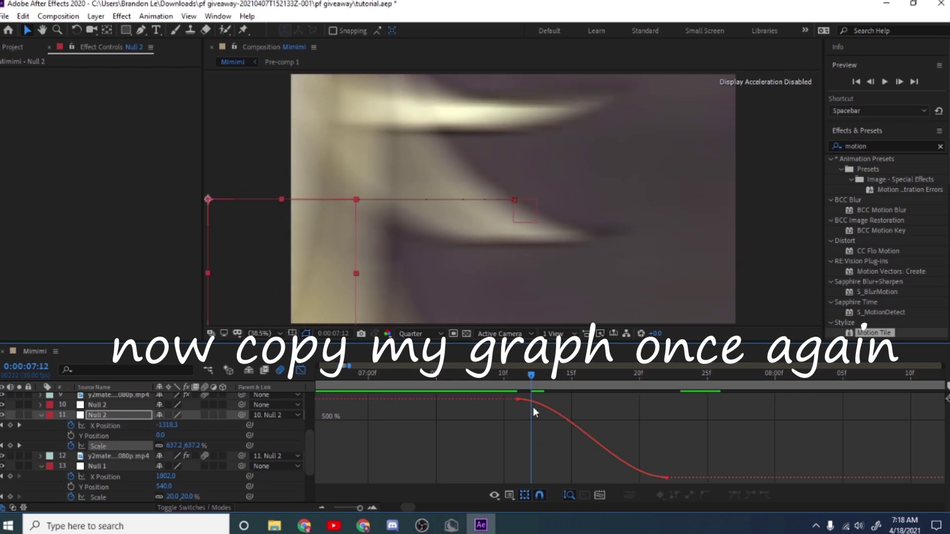
{"action": "key", "text": "ctrl+a"}
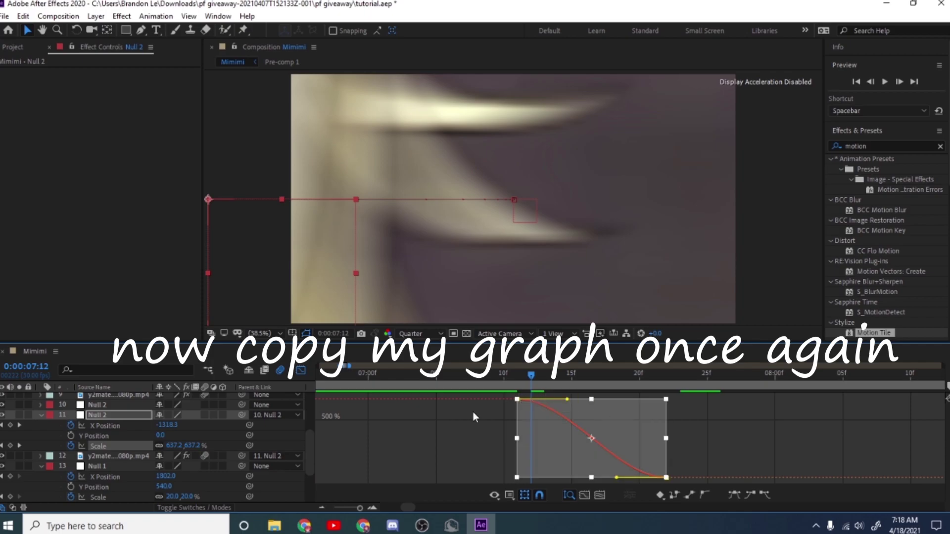
{"action": "left_click", "coordinate": [473, 414]}
{"action": "left_click_drag", "start_coordinate": [567, 399], "coordinate": [521, 465]}
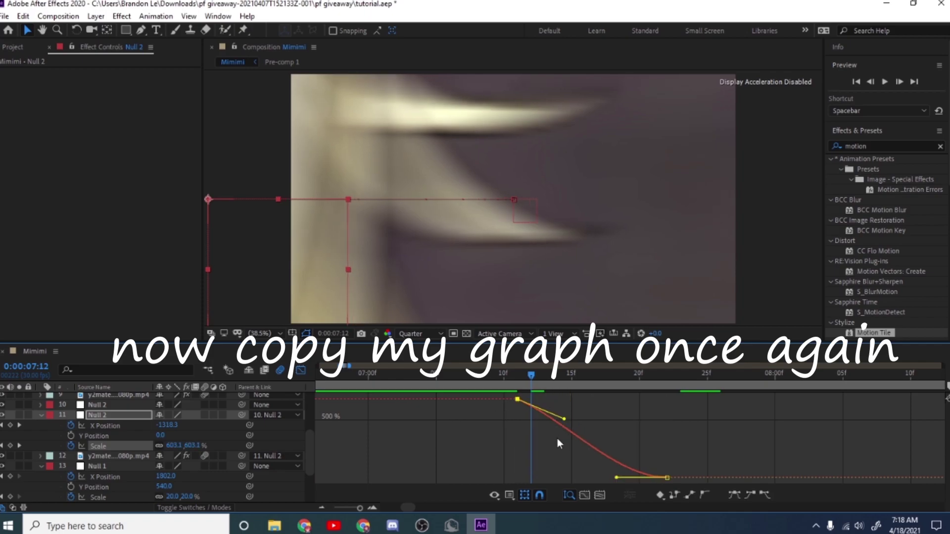
{"action": "left_click_drag", "start_coordinate": [616, 478], "coordinate": [515, 471]}
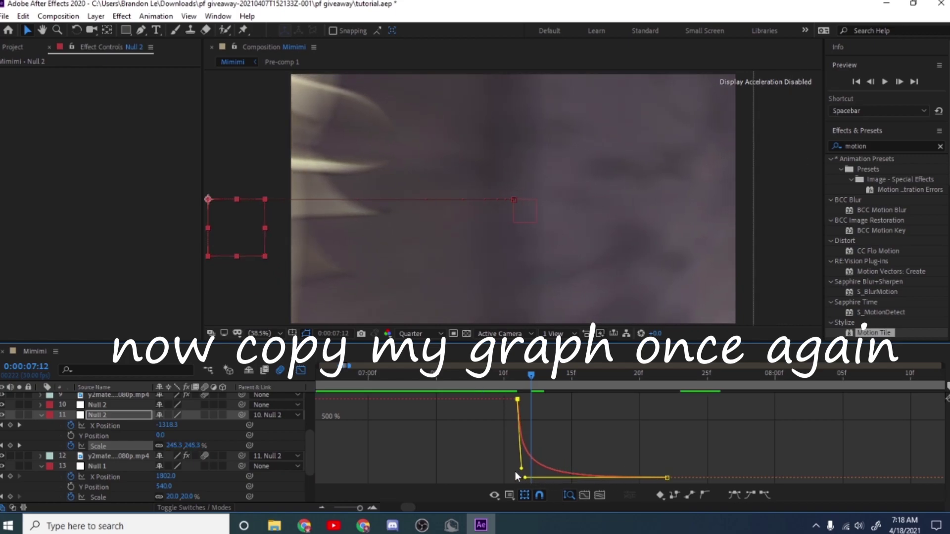
{"action": "left_click", "coordinate": [300, 370]}
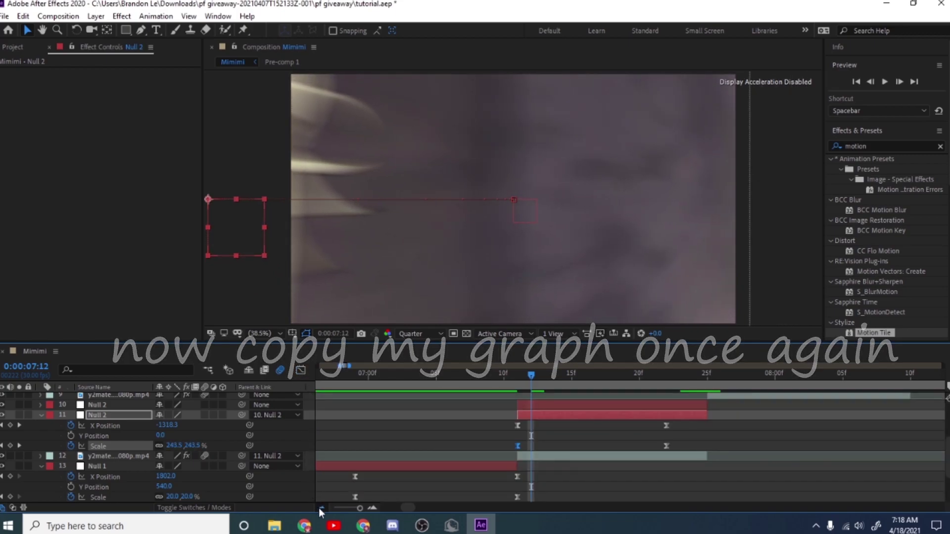
{"action": "left_click", "coordinate": [318, 509]}
{"action": "left_click", "coordinate": [517, 387]}
Preview the zoom, then reveal layer 10 Null 2's Position and Scale and keyframe Scale
{"action": "mouse_move", "coordinate": [523, 403]}
{"action": "left_mouse_down"}
{"action": "mouse_move", "coordinate": [514, 452]}
{"action": "mouse_move", "coordinate": [588, 467]}
{"action": "mouse_move", "coordinate": [388, 459]}
{"action": "mouse_move", "coordinate": [590, 481]}
{"action": "mouse_move", "coordinate": [542, 484]}
{"action": "left_mouse_up"}
{"action": "left_click", "coordinate": [560, 404]}
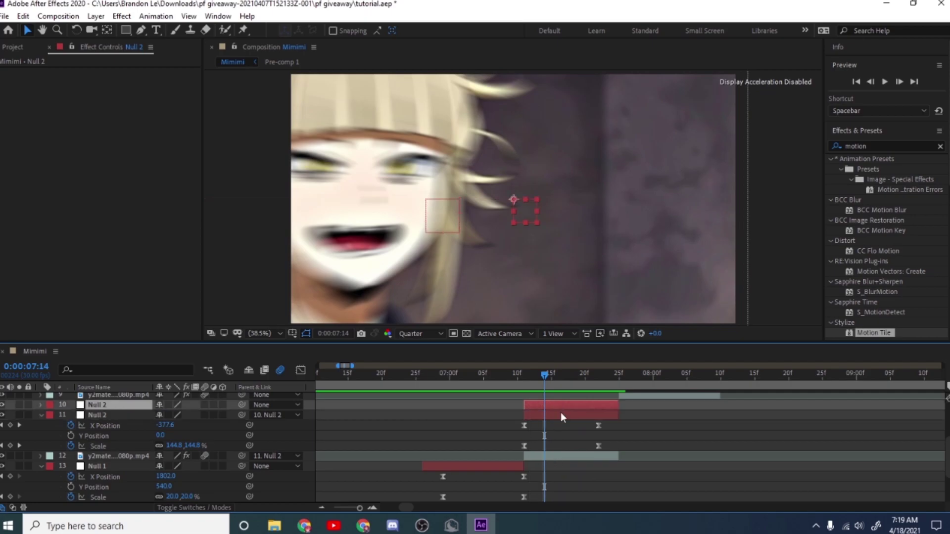
{"action": "left_click", "coordinate": [372, 510]}
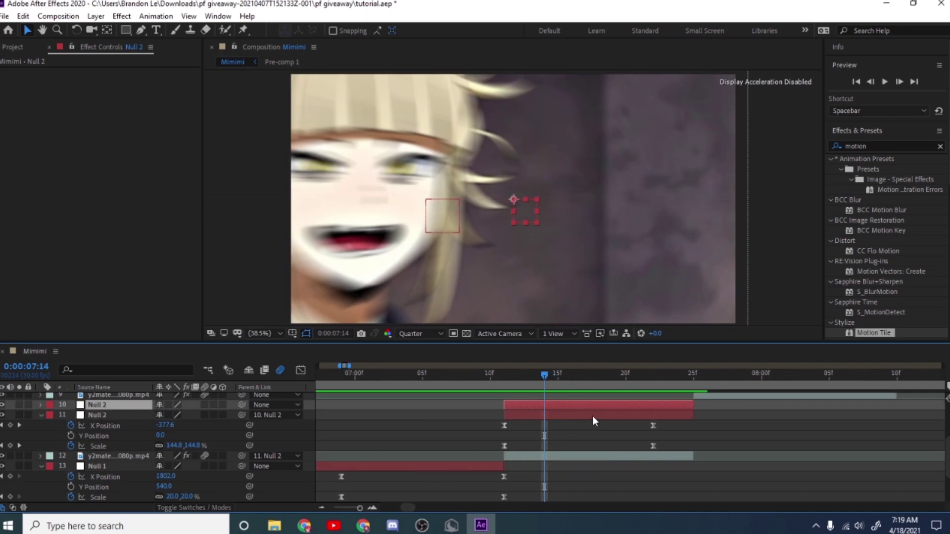
{"action": "key", "text": "p"}
{"action": "key", "text": "shift+s"}
{"action": "left_click", "coordinate": [70, 425]}
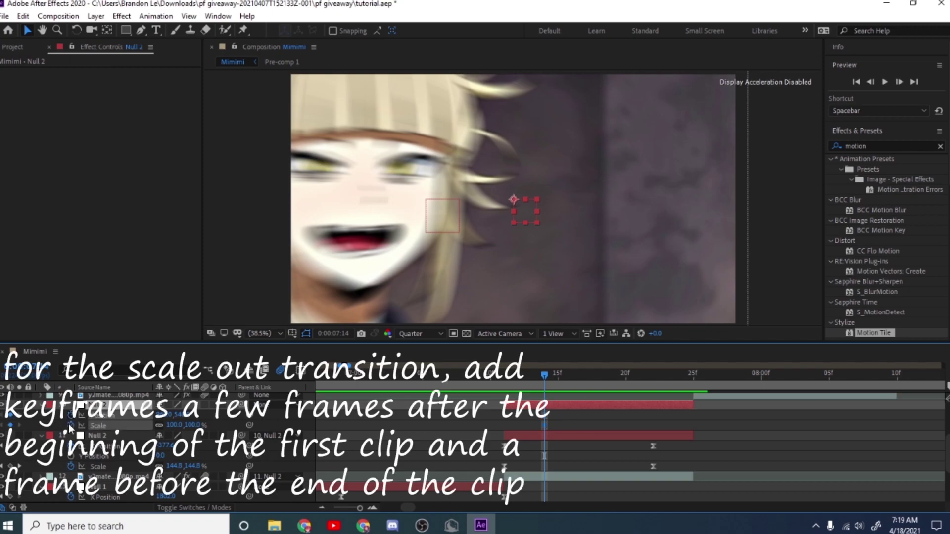
{"action": "mouse_move", "coordinate": [681, 372]}
{"action": "left_mouse_down"}
{"action": "mouse_move", "coordinate": [621, 413]}
{"action": "mouse_move", "coordinate": [679, 426]}
{"action": "left_mouse_up"}
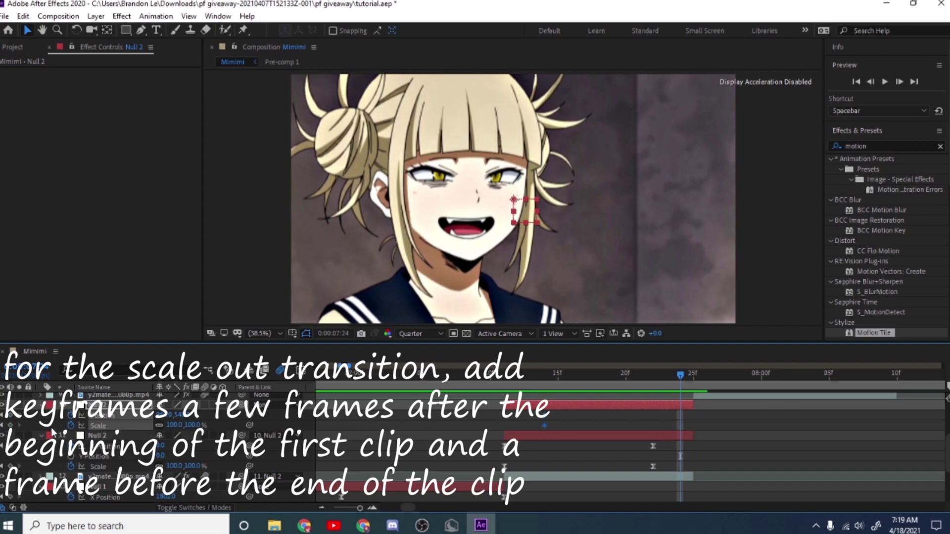
{"action": "key", "text": "j"}
Separate Null 2's Position into X and Y and keyframe X Position at 07:14 and 07:24
{"action": "right_click", "coordinate": [113, 419]}
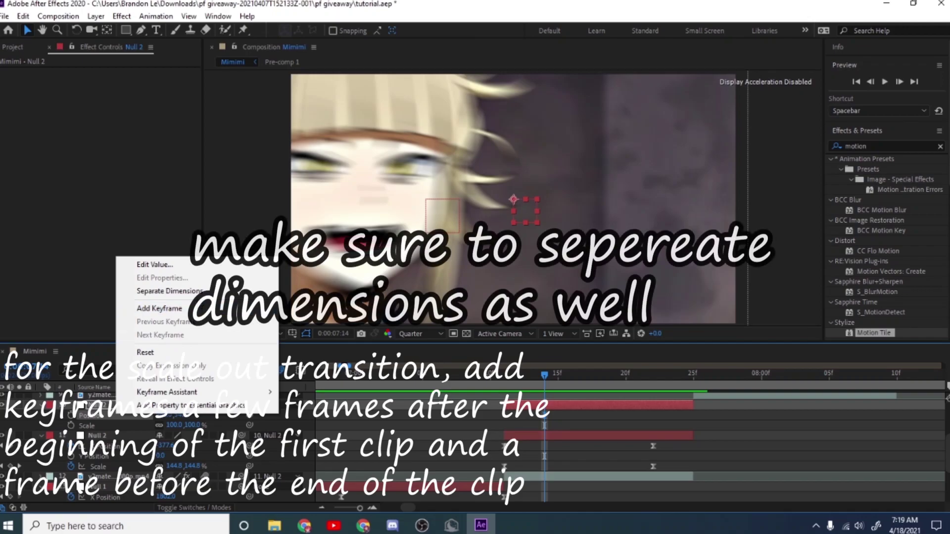
{"action": "left_click", "coordinate": [148, 291]}
{"action": "left_click", "coordinate": [71, 417]}
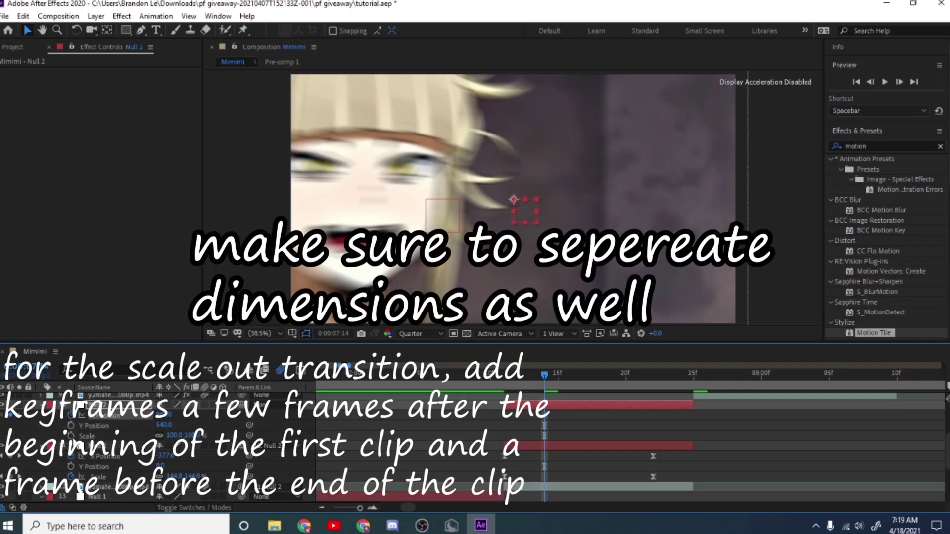
{"action": "left_click", "coordinate": [673, 375]}
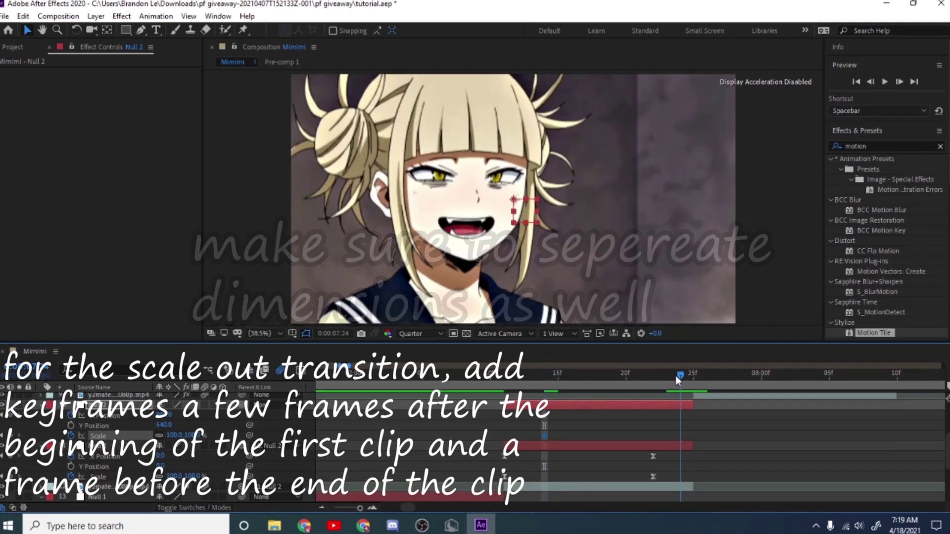
{"action": "left_click", "coordinate": [12, 418]}
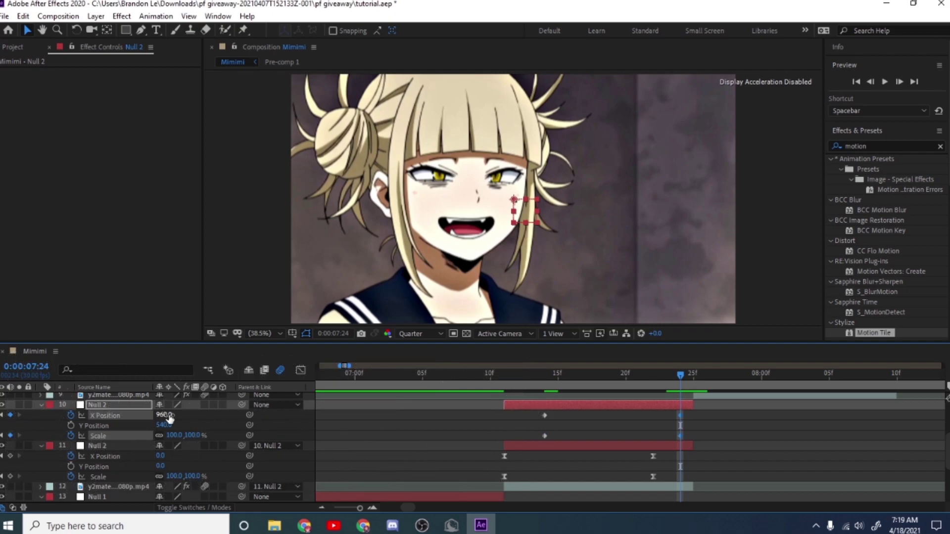
Set the end keyframes to Scale 20% and X Position 101, move them to the clip end, and ease all
{"action": "left_click", "coordinate": [192, 436]}
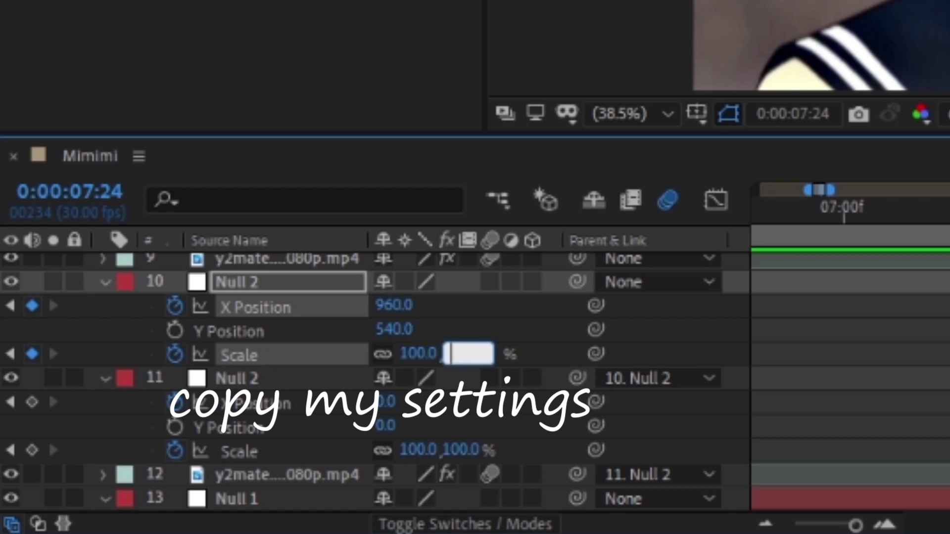
{"action": "type", "text": "20"}
{"action": "key", "text": "Return"}
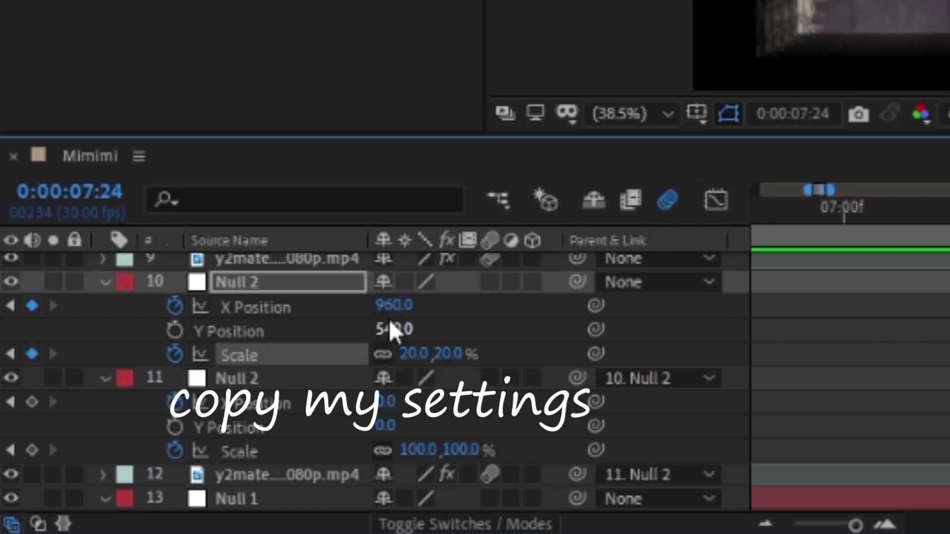
{"action": "left_click_drag", "start_coordinate": [394, 305], "coordinate": [322, 331]}
{"action": "mouse_move", "coordinate": [392, 310]}
{"action": "left_mouse_down"}
{"action": "mouse_move", "coordinate": [2, 321]}
{"action": "mouse_move", "coordinate": [144, 322]}
{"action": "left_mouse_up"}
{"action": "left_click_drag", "start_coordinate": [399, 318], "coordinate": [1, 297]}
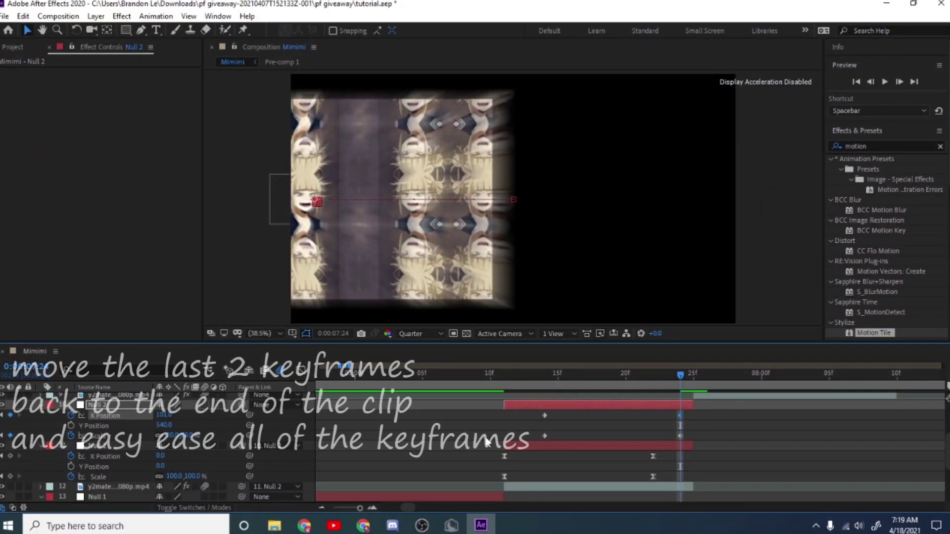
{"action": "mouse_move", "coordinate": [682, 415]}
{"action": "left_mouse_down"}
{"action": "mouse_move", "coordinate": [691, 415]}
{"action": "mouse_move", "coordinate": [530, 411]}
{"action": "left_mouse_up"}
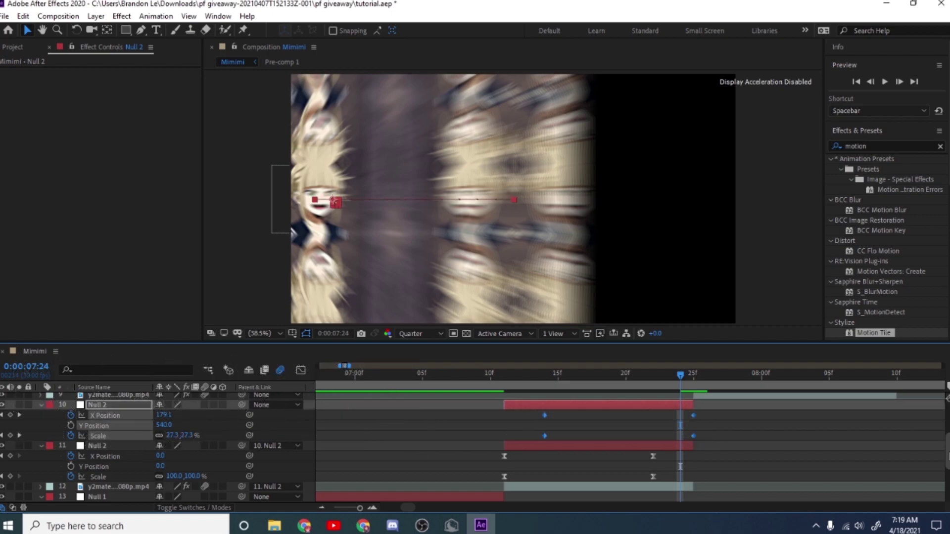
{"action": "key", "text": "F9"}
Reshape Null 2's X Position speed curve to start slowly and accelerate sharply at the end
{"action": "left_click", "coordinate": [302, 370]}
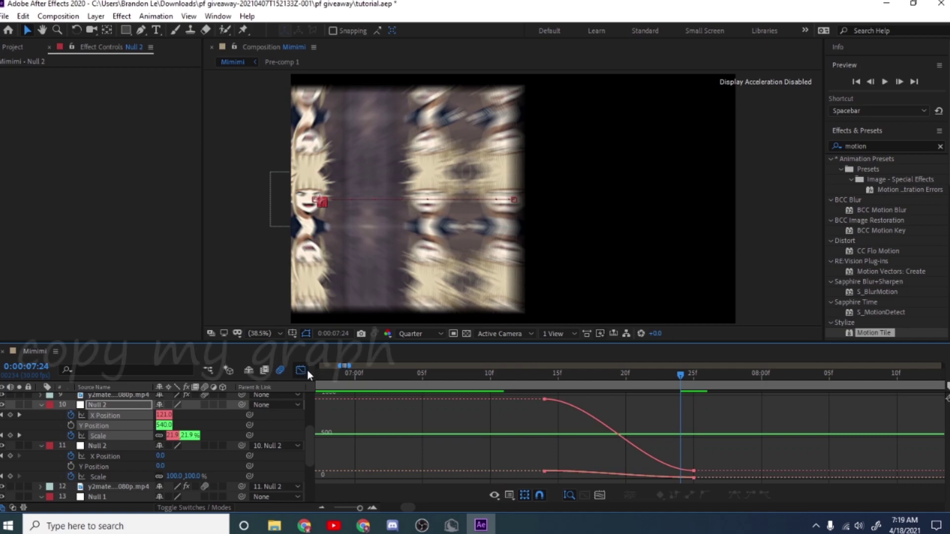
{"action": "left_click", "coordinate": [115, 416]}
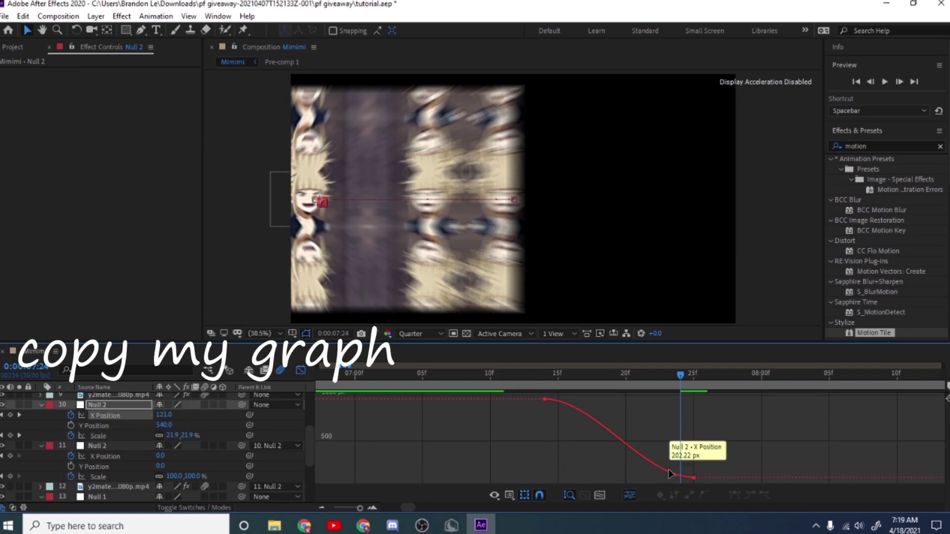
{"action": "left_click_drag", "start_coordinate": [644, 478], "coordinate": [699, 405]}
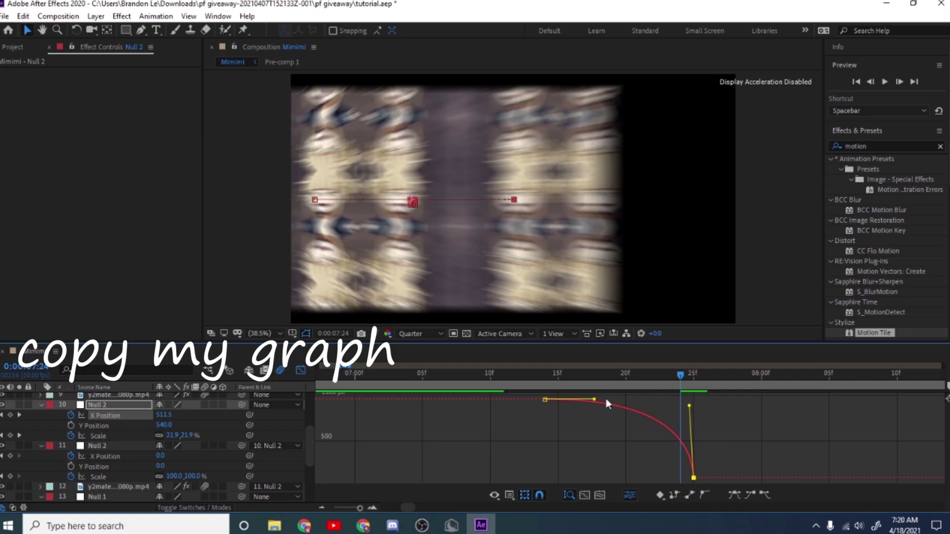
{"action": "left_click_drag", "start_coordinate": [606, 400], "coordinate": [679, 412]}
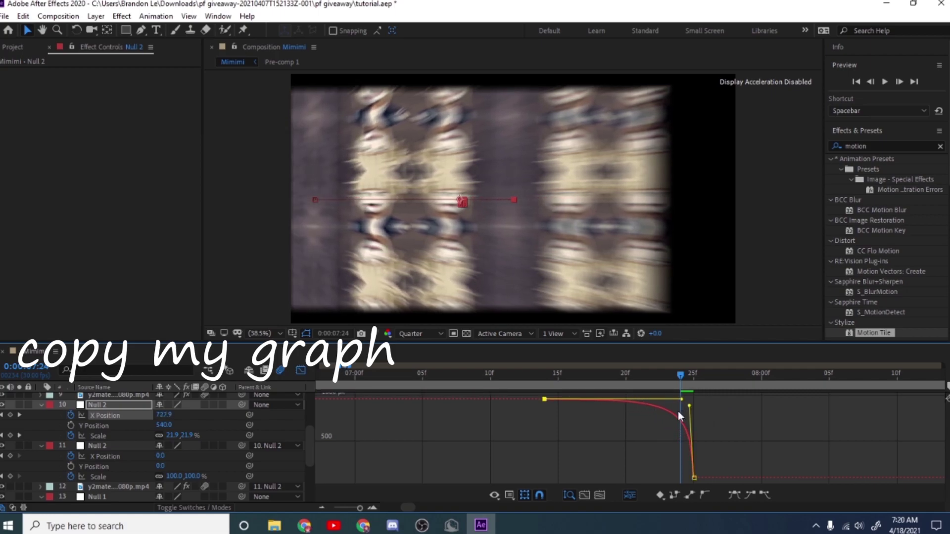
Give the Scale speed curve the same slow start and sharp end acceleration, then return to layer view
{"action": "left_click", "coordinate": [99, 437]}
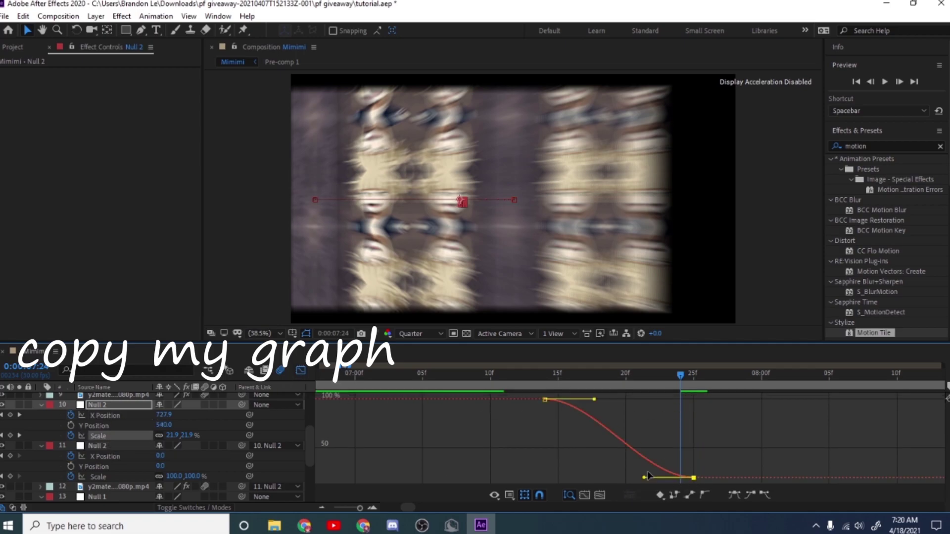
{"action": "left_click_drag", "start_coordinate": [644, 477], "coordinate": [689, 408]}
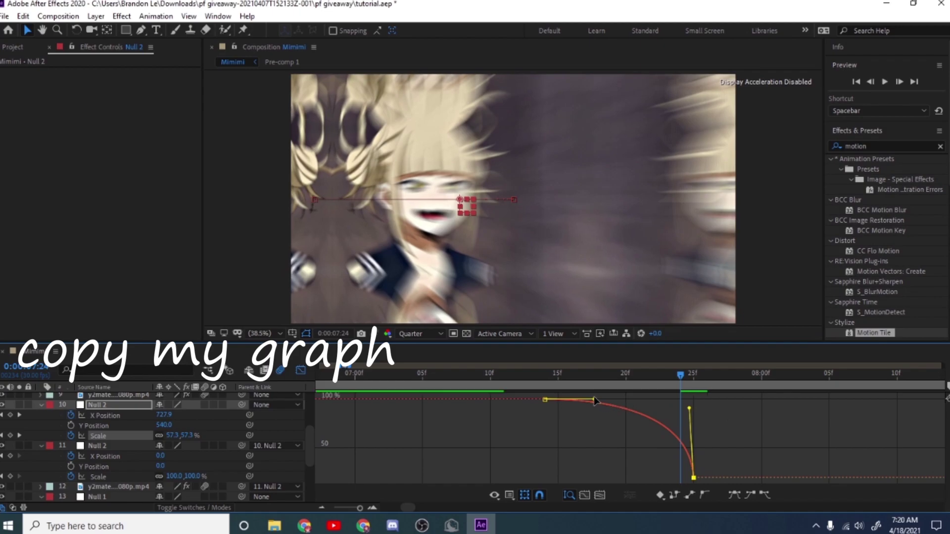
{"action": "mouse_move", "coordinate": [595, 400]}
{"action": "left_mouse_down"}
{"action": "mouse_move", "coordinate": [684, 423]}
{"action": "mouse_move", "coordinate": [673, 423]}
{"action": "left_mouse_up"}
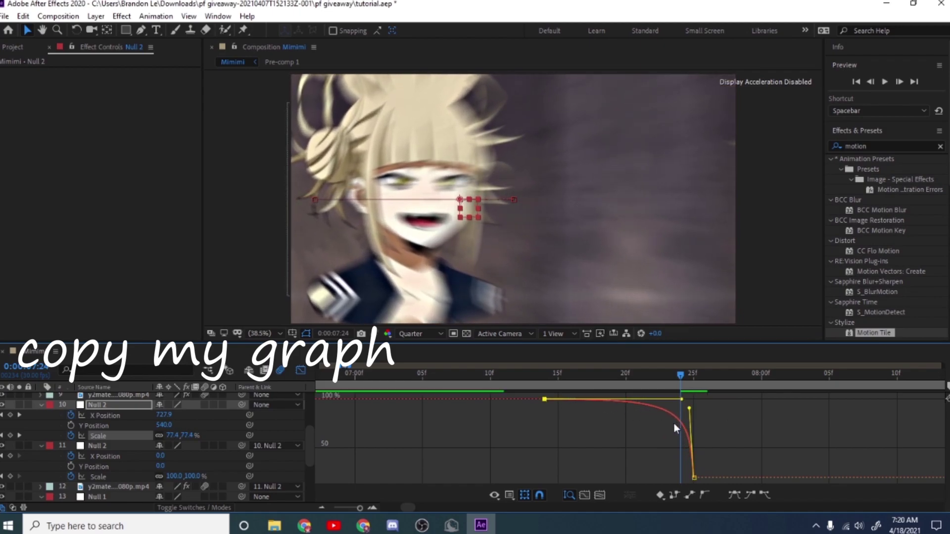
{"action": "left_click", "coordinate": [302, 372]}
Play back the eased scale-out transition from 07:08
{"action": "left_click_drag", "start_coordinate": [542, 376], "coordinate": [463, 376]}
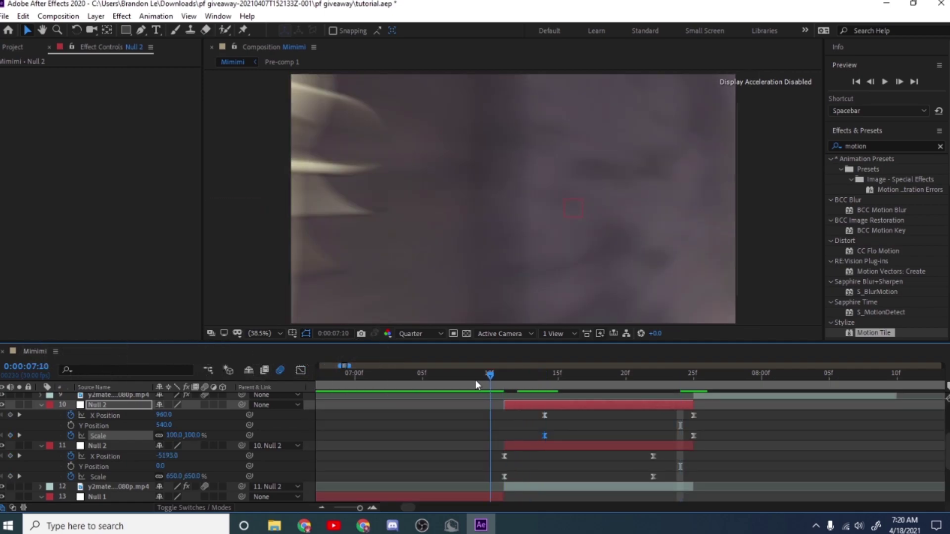
{"action": "key", "text": "space"}
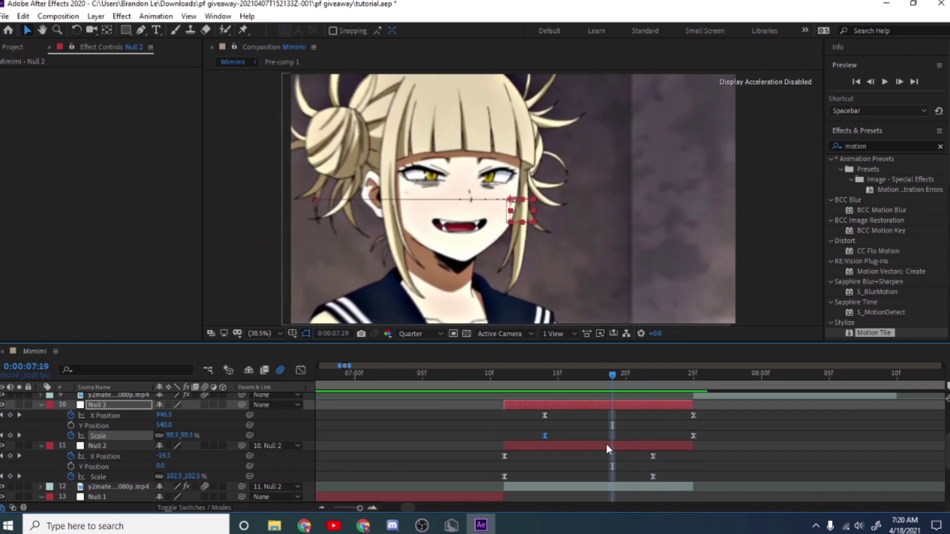
{"action": "scroll", "coordinate": [602, 445], "scroll_direction": "down", "scroll_amount": 3}
{"action": "scroll", "coordinate": [426, 477], "scroll_direction": "left", "scroll_amount": 2}
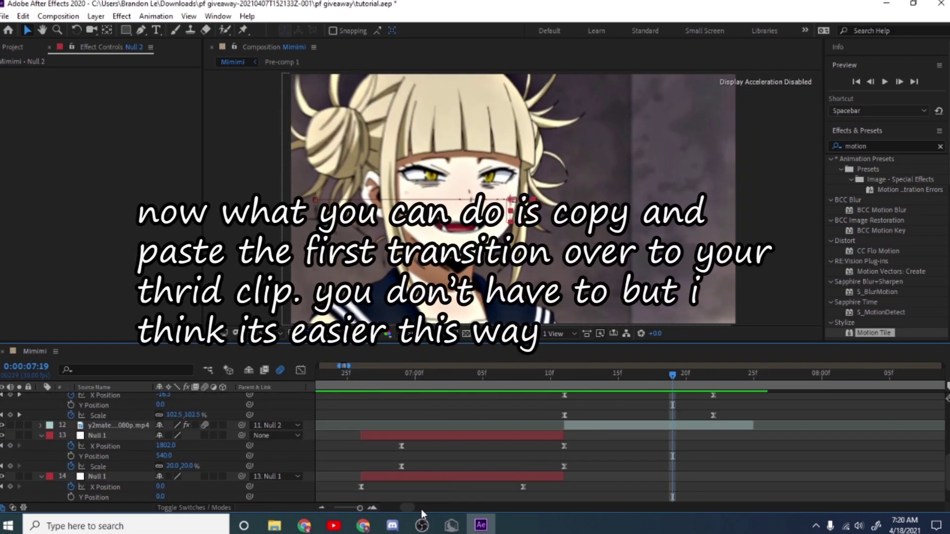
{"action": "scroll", "coordinate": [429, 468], "scroll_direction": "down", "scroll_amount": 3}
Select Null 1's transition keyframes and move the time to the third clip's start at 07:25
{"action": "left_click_drag", "start_coordinate": [536, 476], "coordinate": [332, 448]}
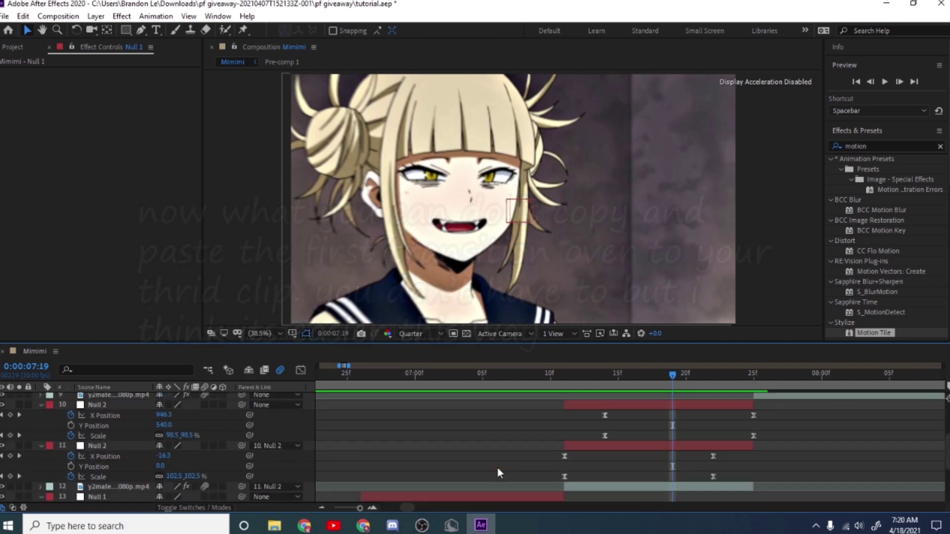
{"action": "scroll", "coordinate": [497, 468], "scroll_direction": "up", "scroll_amount": 5}
{"action": "scroll", "coordinate": [673, 448], "scroll_direction": "down", "scroll_amount": 3}
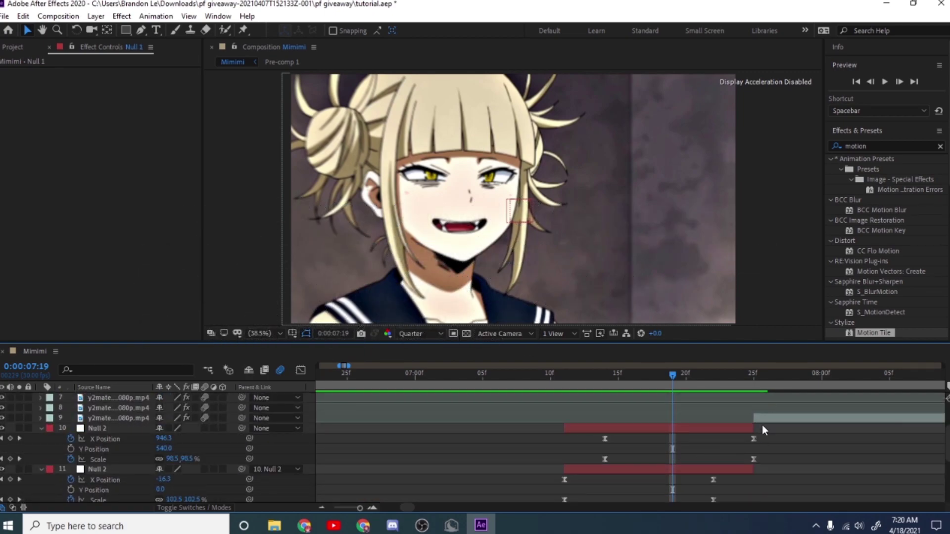
{"action": "scroll", "coordinate": [621, 510], "scroll_direction": "right", "scroll_amount": 5}
{"action": "left_click", "coordinate": [510, 390]}
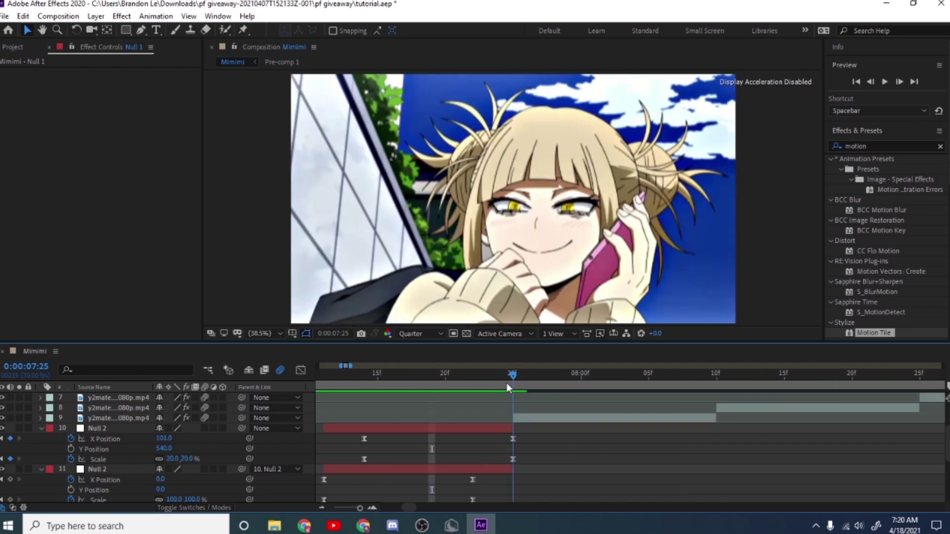
Add a Null 3 layer starting at the third clip and trimmed to end at 8:10
{"action": "left_click", "coordinate": [559, 418]}
{"action": "right_click", "coordinate": [568, 450]}
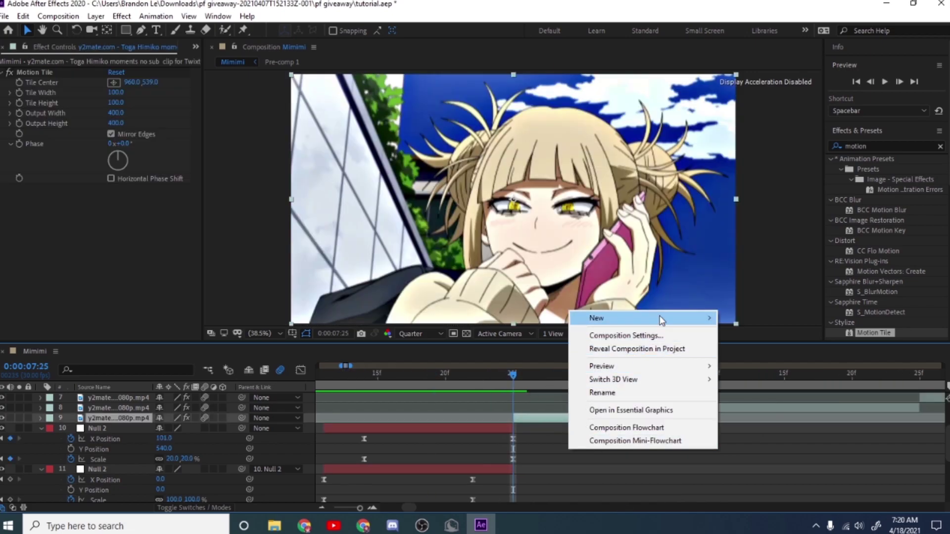
{"action": "mouse_move", "coordinate": [662, 318]}
{"action": "left_click", "coordinate": [781, 390]}
{"action": "key", "text": "ctrl+shift+d"}
{"action": "left_click", "coordinate": [716, 373]}
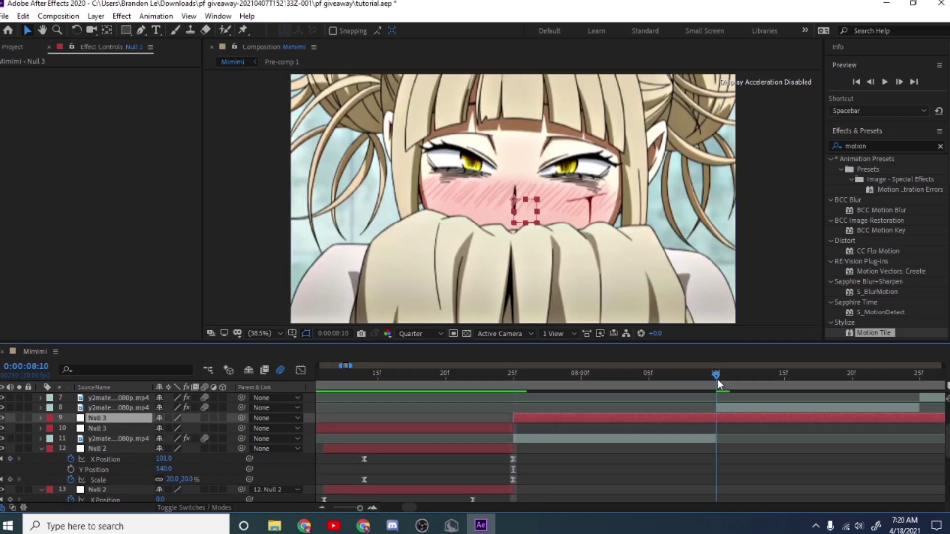
{"action": "key", "text": "alt+]"}
{"action": "left_click", "coordinate": [501, 429]}
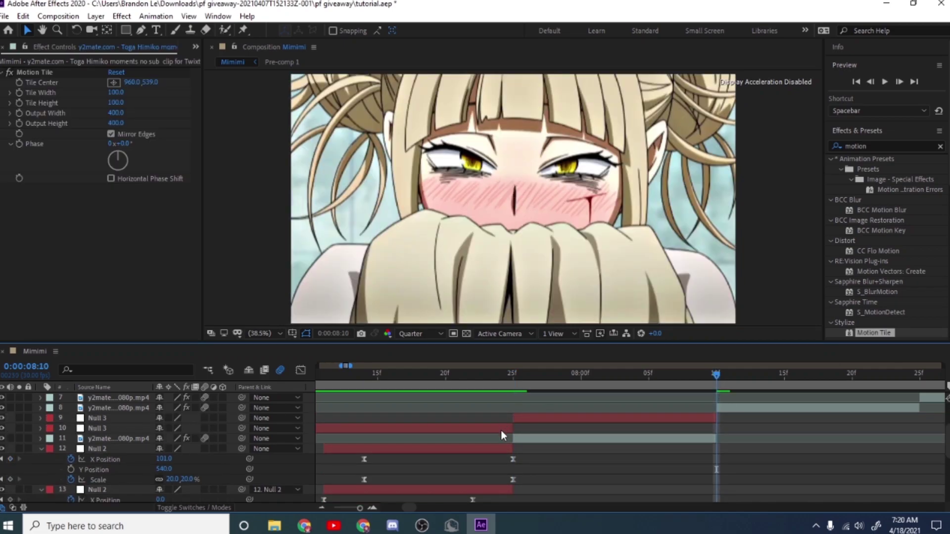
{"action": "key", "text": "Delete"}
Duplicate Null 3, parent the third clip to the lower null and the lower null to the upper
{"action": "left_click", "coordinate": [513, 375]}
{"action": "left_click", "coordinate": [525, 417]}
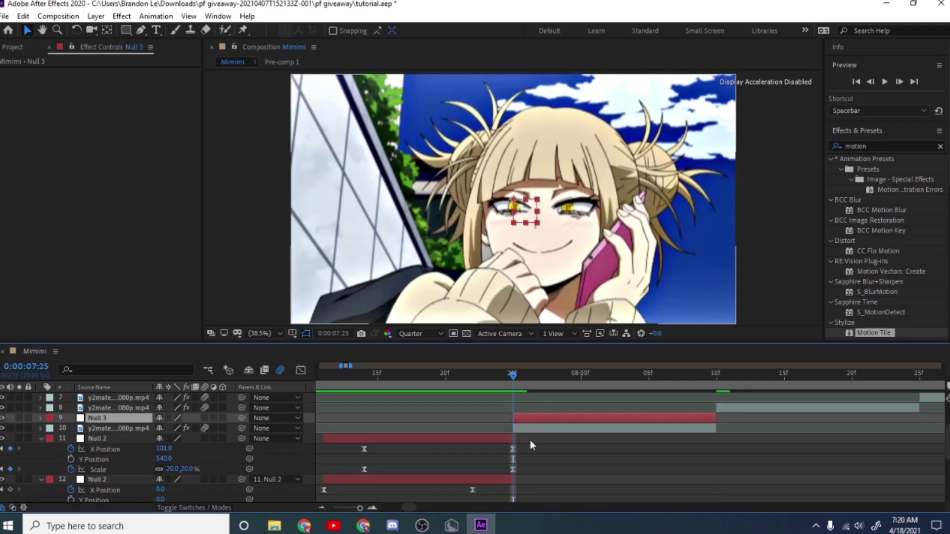
{"action": "key", "text": "ctrl+d"}
{"action": "left_click", "coordinate": [539, 438]}
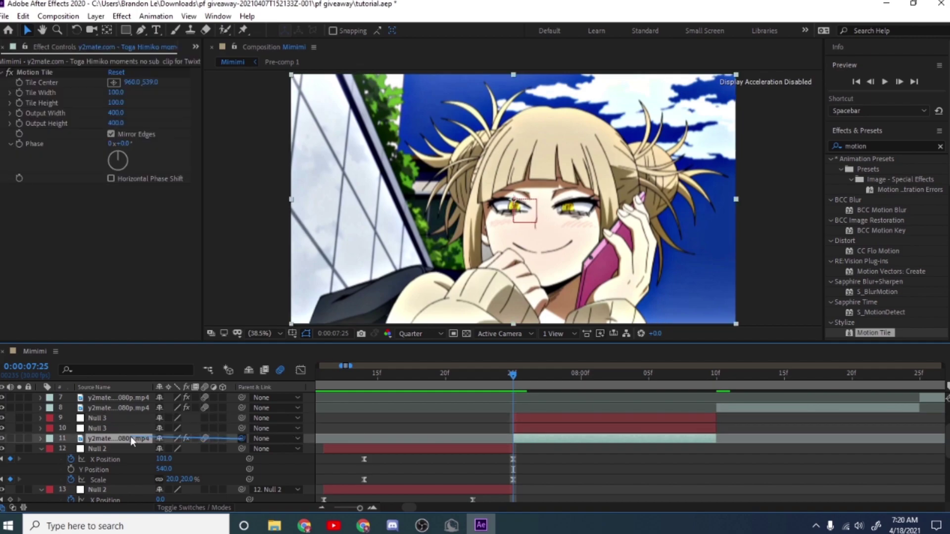
{"action": "left_click_drag", "start_coordinate": [241, 439], "coordinate": [174, 427]}
{"action": "left_click_drag", "start_coordinate": [241, 429], "coordinate": [146, 425]}
{"action": "left_click", "coordinate": [562, 428]}
Reveal Null 3's Position and Scale and paste the copied 650% zoom-in keyframes
{"action": "key", "text": "p"}
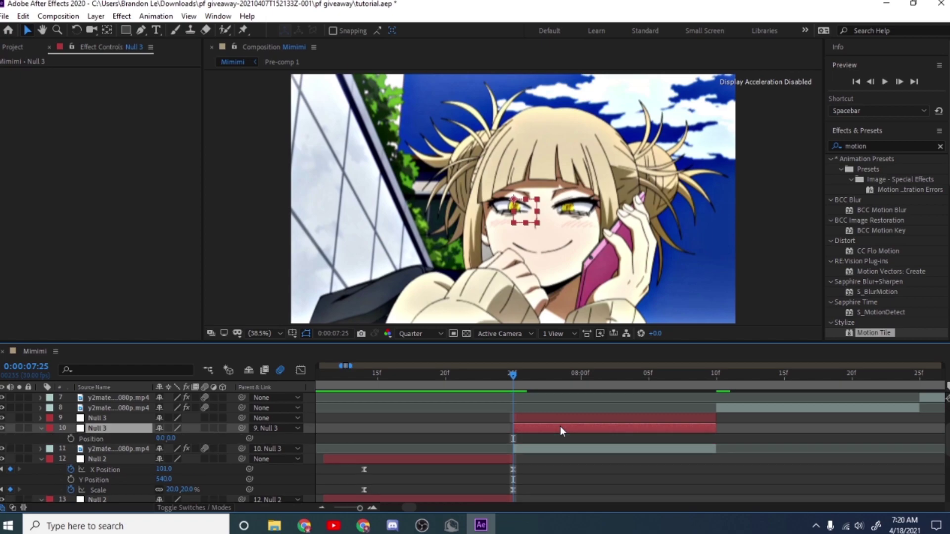
{"action": "key", "text": "shift+s"}
{"action": "key", "text": "ctrl+v"}
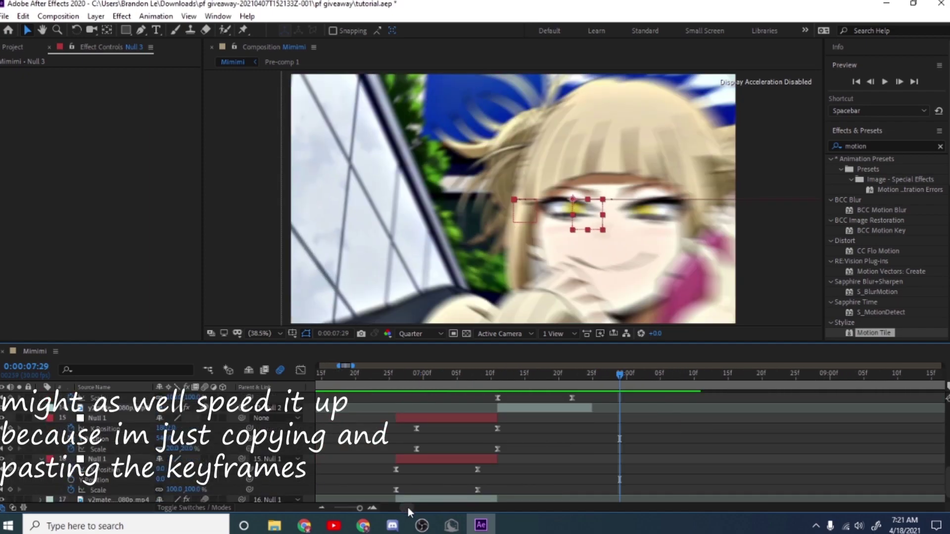
Copy Null 3's keyframes and add a Null 4 layer at the 8:10 cut
{"action": "left_click", "coordinate": [620, 448]}
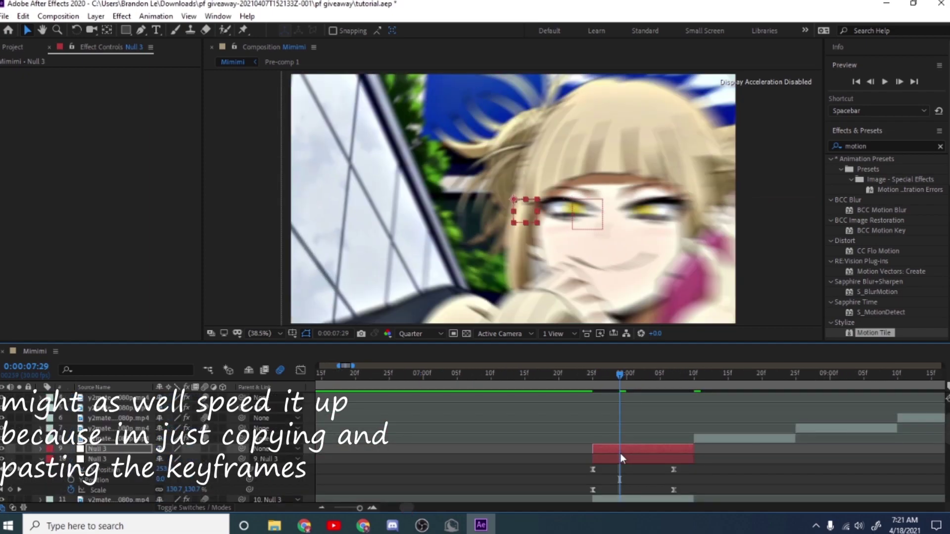
{"action": "key", "text": "ctrl+v"}
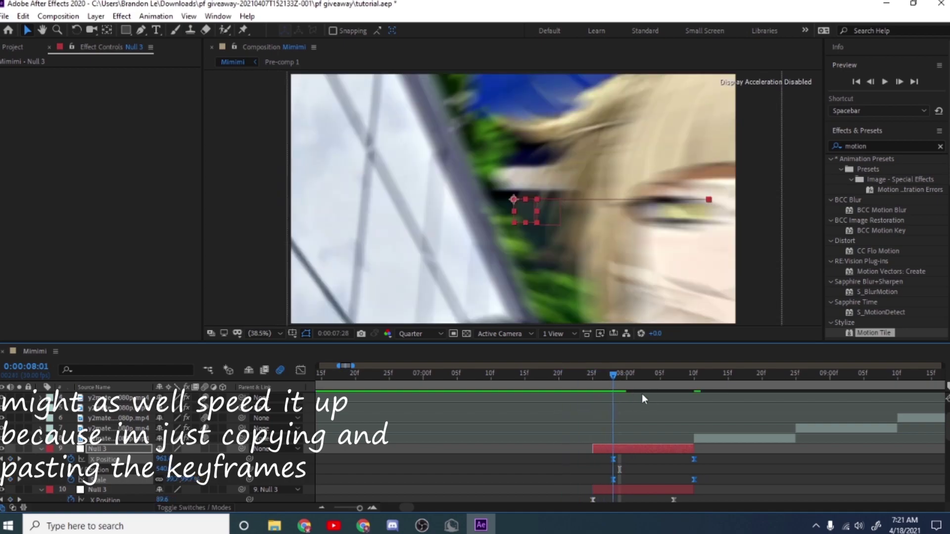
{"action": "left_click_drag", "start_coordinate": [642, 391], "coordinate": [694, 391]}
{"action": "left_click", "coordinate": [711, 438]}
{"action": "right_click", "coordinate": [718, 468]}
{"action": "key", "text": "Escape"}
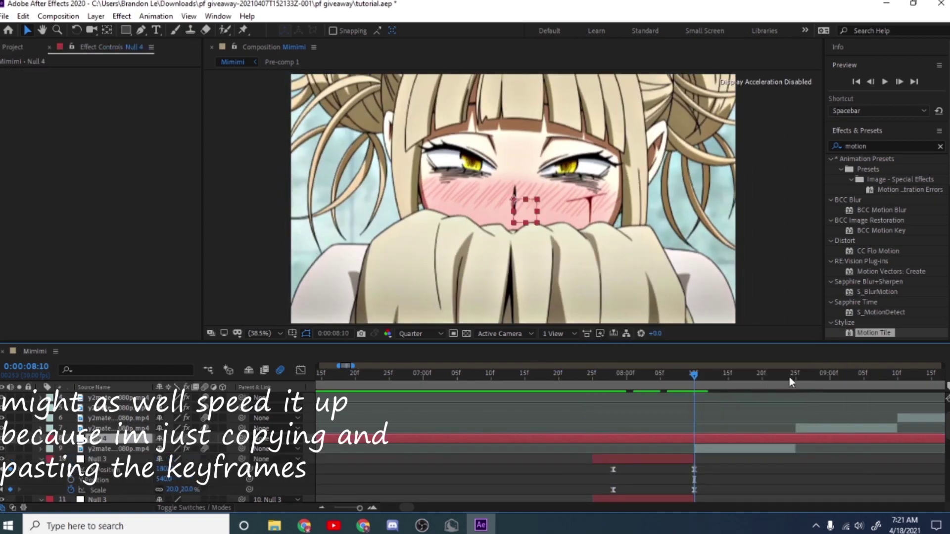
Parent the 8:10 clip to Null 4, paste the keyframes, and start Null 4 at the cut
{"action": "left_click", "coordinate": [690, 376]}
{"action": "left_click", "coordinate": [693, 375]}
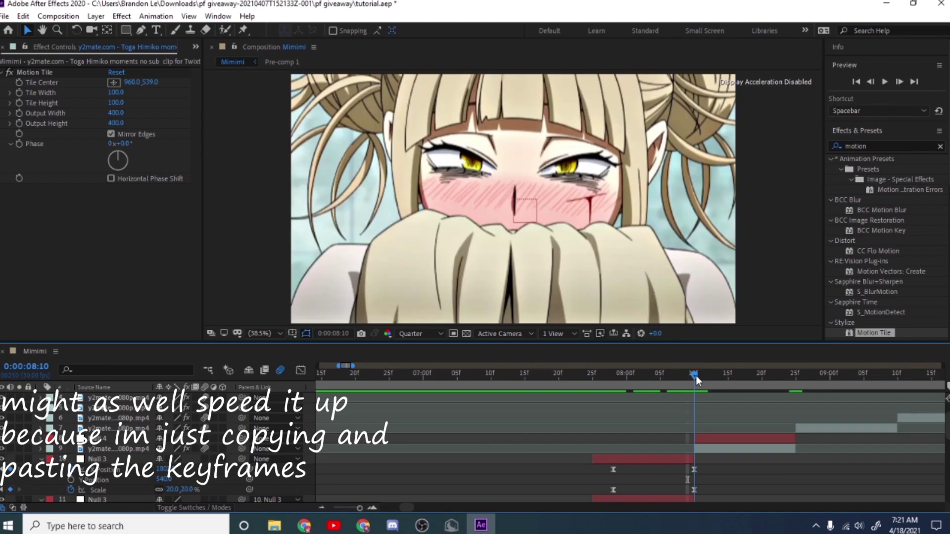
{"action": "left_click", "coordinate": [714, 461]}
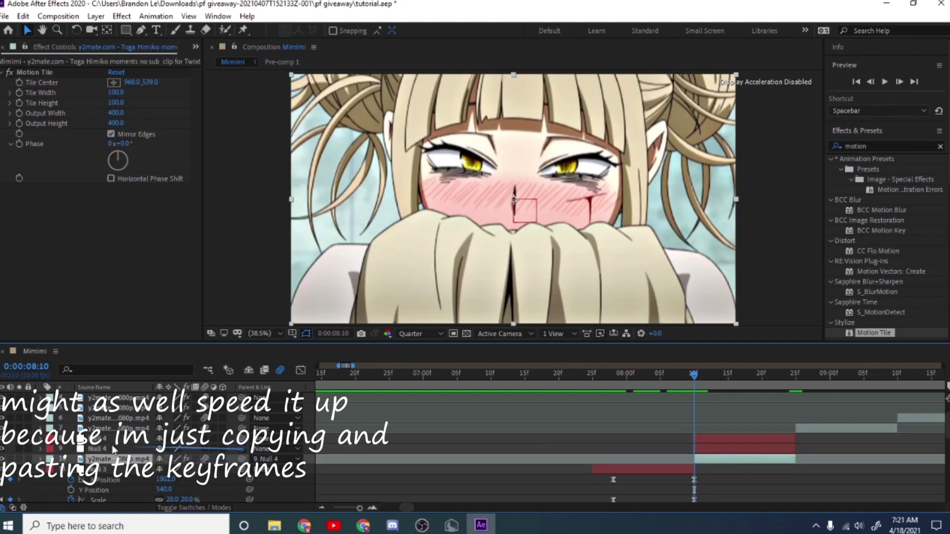
{"action": "left_click_drag", "start_coordinate": [99, 458], "coordinate": [99, 449]}
{"action": "key", "text": "ctrl+v"}
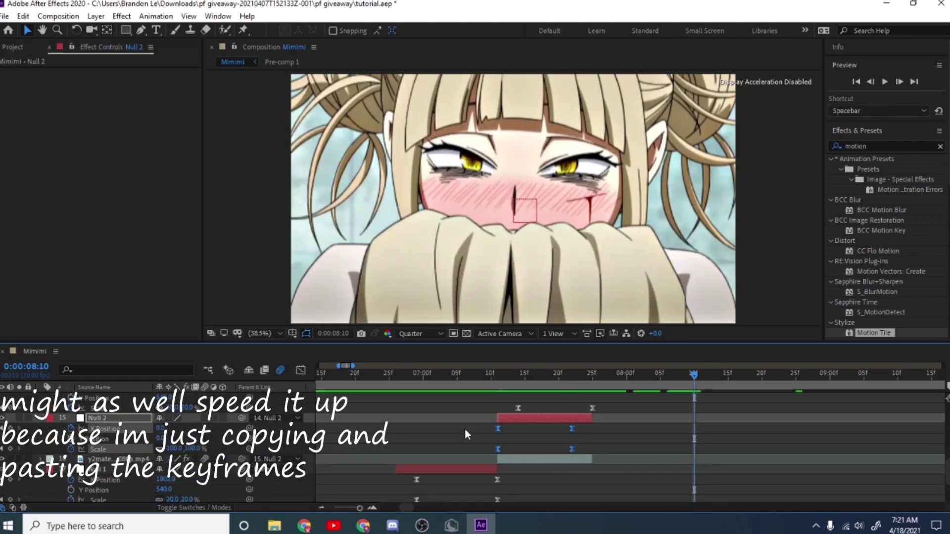
{"action": "left_click_drag", "start_coordinate": [672, 438], "coordinate": [735, 421]}
{"action": "mouse_move", "coordinate": [658, 376]}
{"action": "left_mouse_down"}
{"action": "mouse_move", "coordinate": [756, 418]}
{"action": "mouse_move", "coordinate": [695, 432]}
{"action": "left_mouse_up"}
Copy Null 2's two position keyframes onto Null 4 and preview the transition
{"action": "scroll", "coordinate": [694, 431], "scroll_direction": "down", "scroll_amount": 2}
{"action": "scroll", "coordinate": [696, 435], "scroll_direction": "down", "scroll_amount": 2}
{"action": "scroll", "coordinate": [696, 438], "scroll_direction": "down", "scroll_amount": 3}
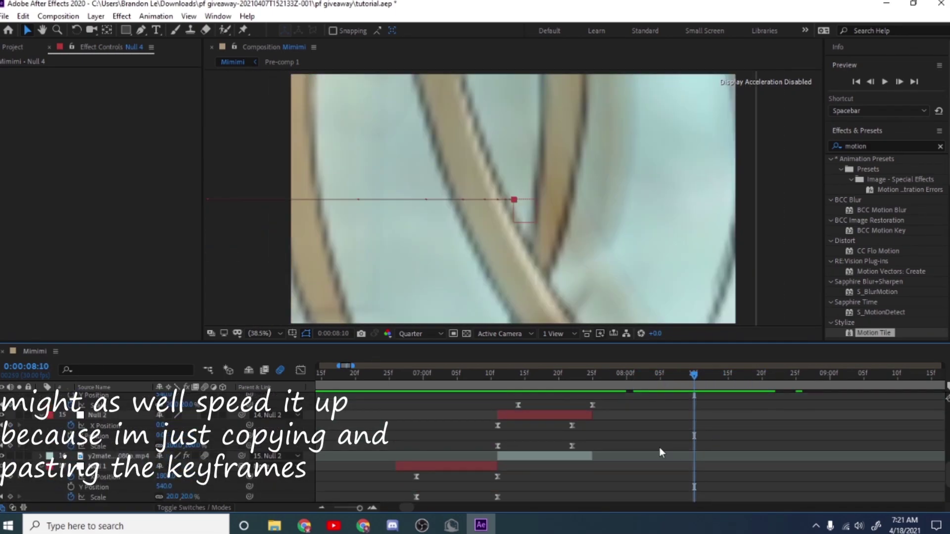
{"action": "left_click_drag", "start_coordinate": [618, 457], "coordinate": [510, 426]}
{"action": "key", "text": "ctrl+d"}
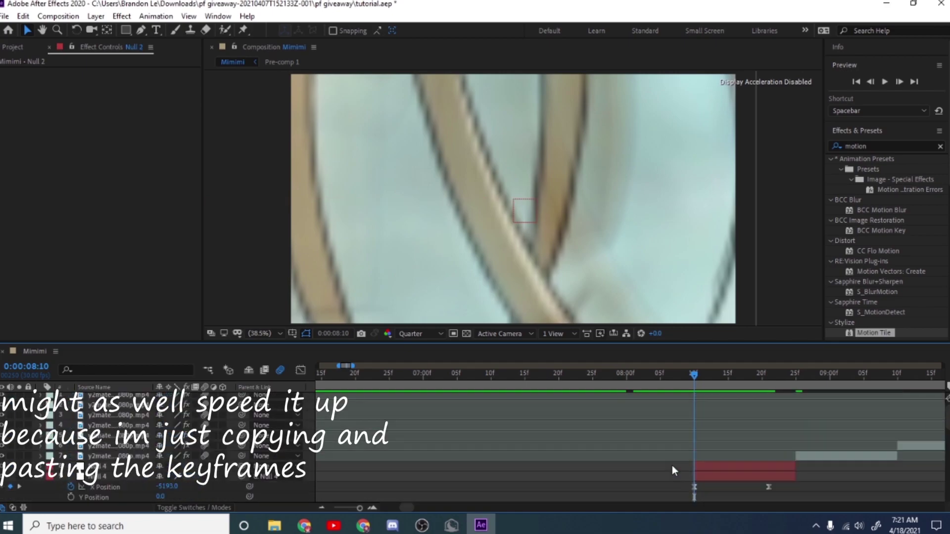
{"action": "key", "text": "ctrl+v"}
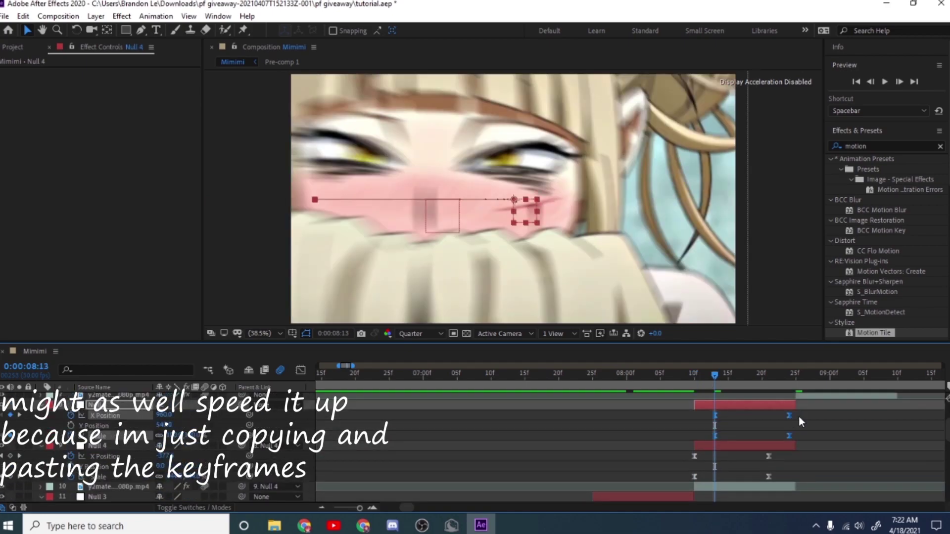
{"action": "key", "text": "space"}
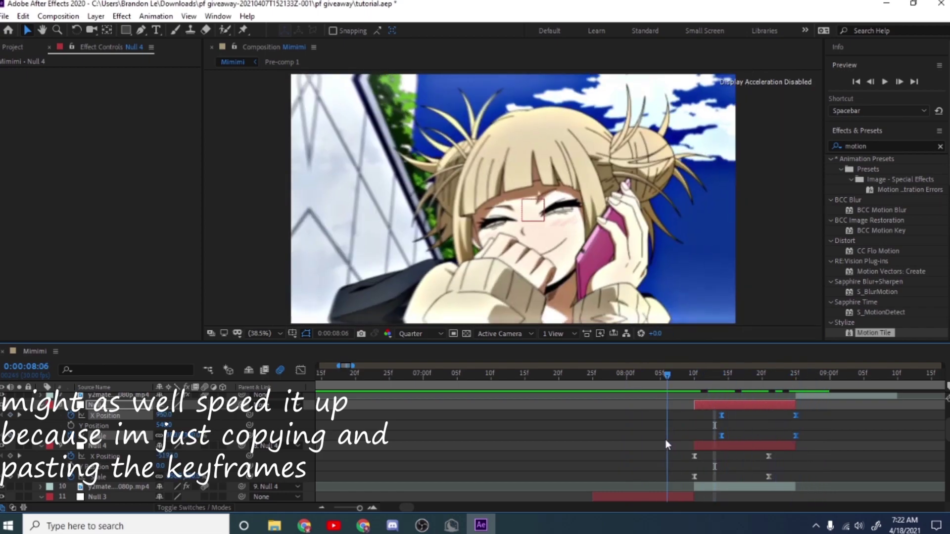
{"action": "scroll", "coordinate": [699, 453], "scroll_direction": "down", "scroll_amount": 3}
{"action": "scroll", "coordinate": [699, 452], "scroll_direction": "up", "scroll_amount": 3}
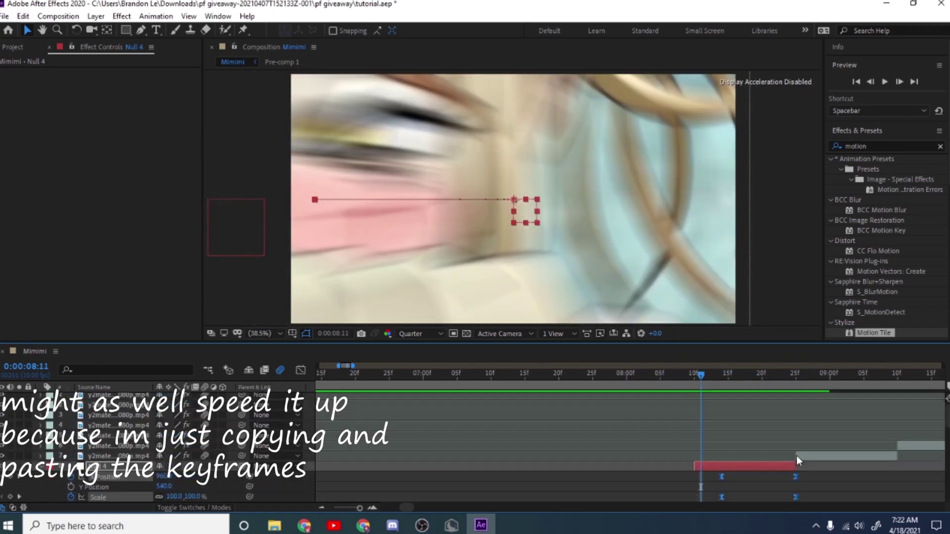
Add a new Null Object layer with the playhead at the 8:25 cut
{"action": "right_click", "coordinate": [698, 490]}
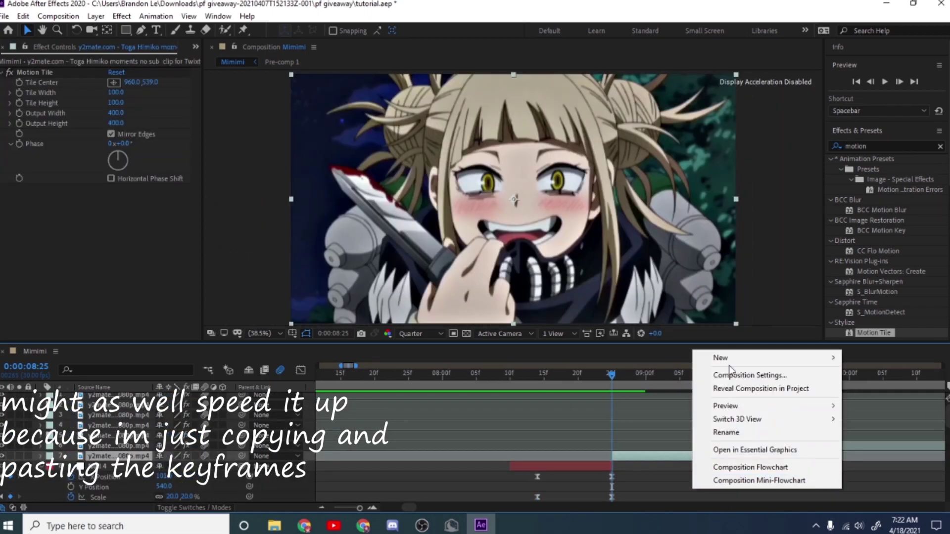
{"action": "mouse_move", "coordinate": [715, 357]}
{"action": "left_click", "coordinate": [594, 426]}
{"action": "left_click", "coordinate": [709, 376]}
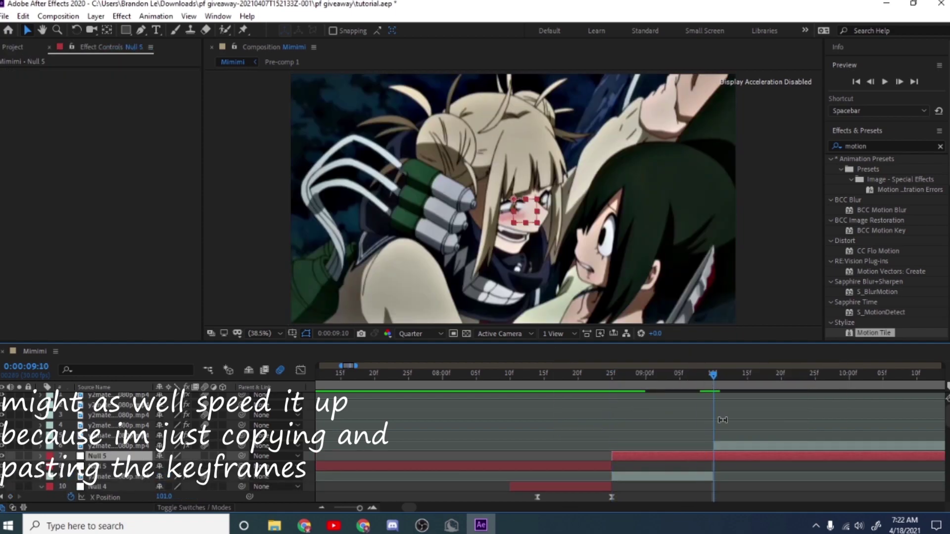
{"action": "left_click", "coordinate": [607, 463]}
Duplicate Null 5 and link the clip starting at 8:25 to it
{"action": "left_click", "coordinate": [613, 380]}
{"action": "left_click", "coordinate": [629, 459]}
{"action": "scroll", "coordinate": [643, 458], "scroll_direction": "down", "scroll_amount": 3}
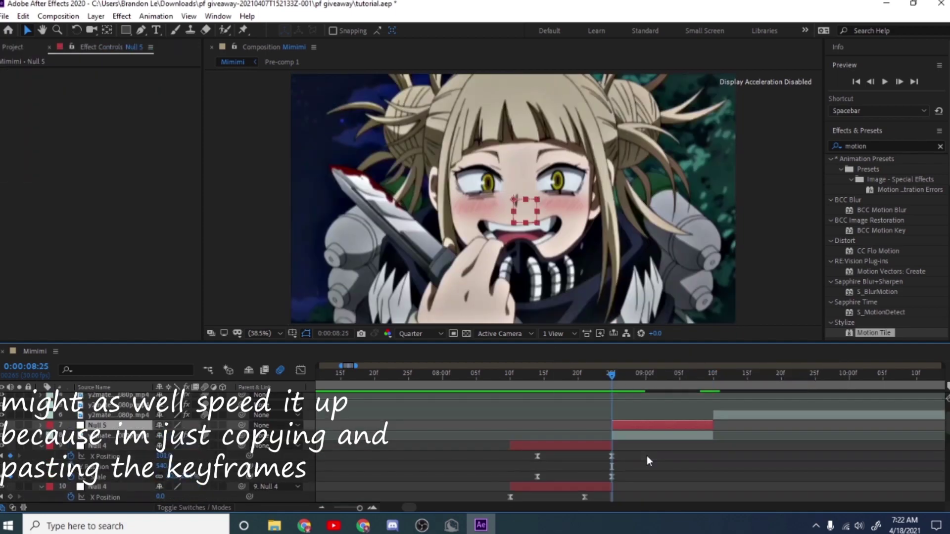
{"action": "key", "text": "ctrl+d"}
{"action": "left_click", "coordinate": [660, 446]}
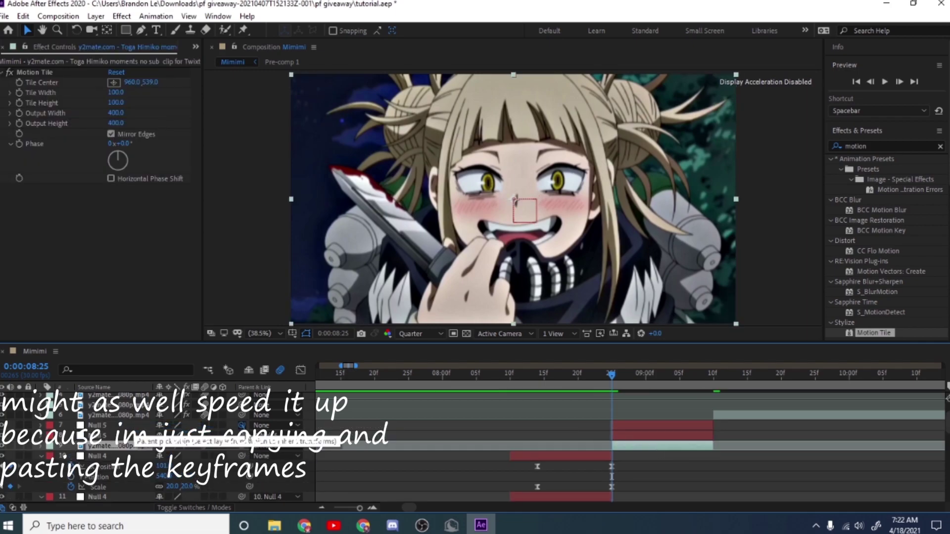
{"action": "left_click", "coordinate": [639, 434]}
Paste Null 1's zoom-in keyframes onto Null 5 and preview the cut
{"action": "scroll", "coordinate": [633, 431], "scroll_direction": "down", "scroll_amount": 5}
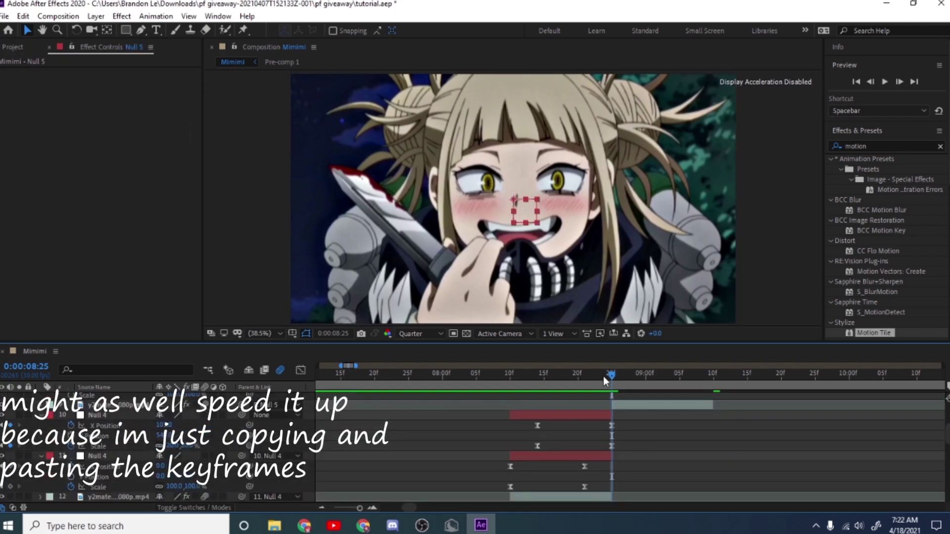
{"action": "scroll", "coordinate": [442, 387], "scroll_direction": "up", "scroll_amount": 2}
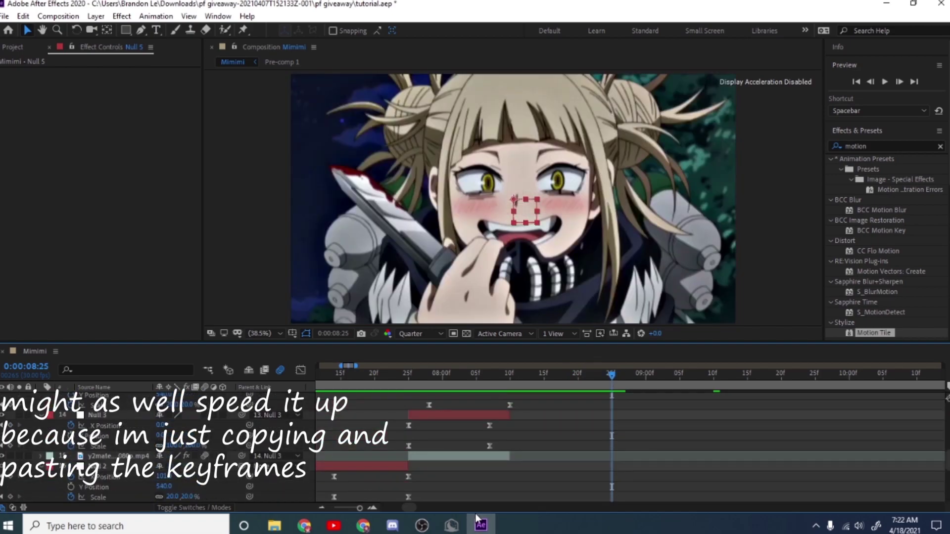
{"action": "scroll", "coordinate": [477, 506], "scroll_direction": "right", "scroll_amount": 5}
{"action": "scroll", "coordinate": [482, 505], "scroll_direction": "left", "scroll_amount": 5}
{"action": "scroll", "coordinate": [519, 484], "scroll_direction": "up", "scroll_amount": 2}
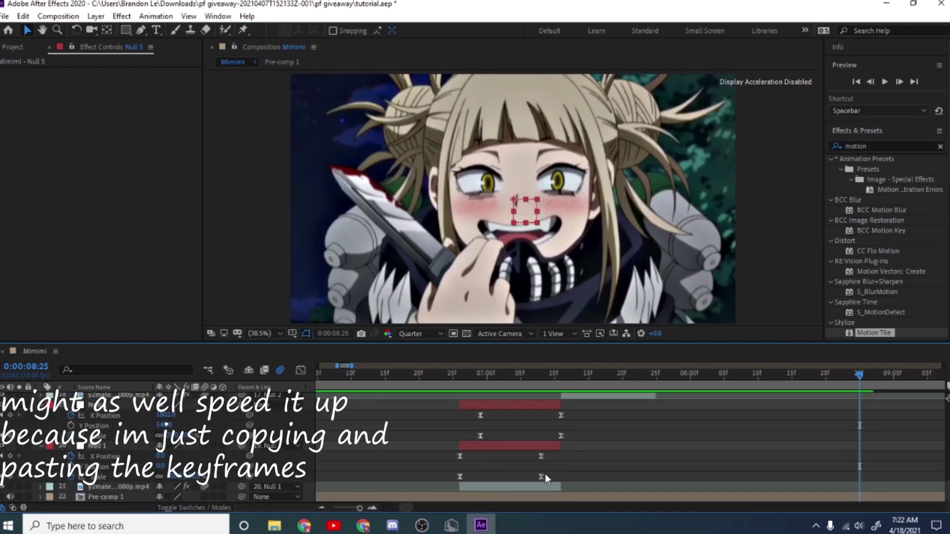
{"action": "left_click", "coordinate": [545, 474]}
{"action": "scroll", "coordinate": [742, 445], "scroll_direction": "up", "scroll_amount": 2}
{"action": "left_click", "coordinate": [889, 426]}
{"action": "scroll", "coordinate": [566, 508], "scroll_direction": "right", "scroll_amount": 5}
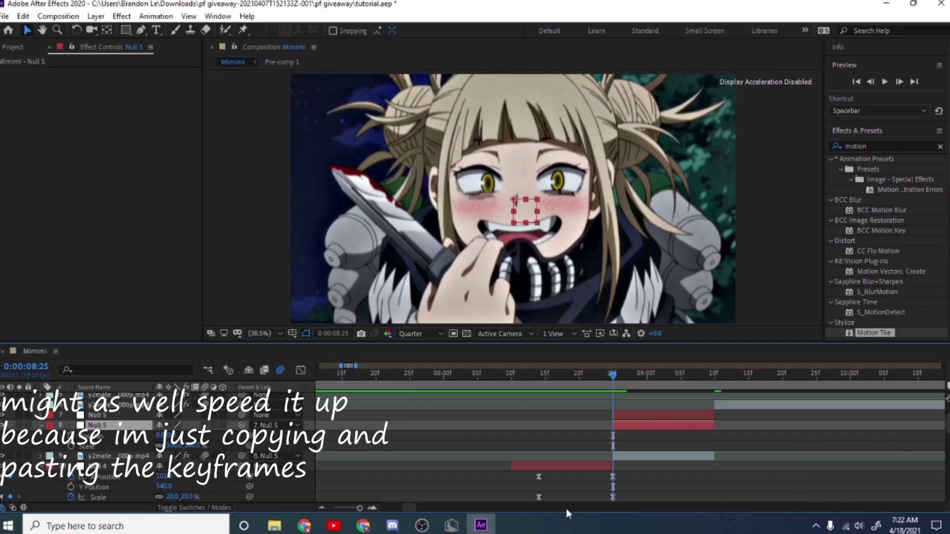
{"action": "key", "text": "ctrl+v"}
{"action": "mouse_move", "coordinate": [420, 387]}
{"action": "left_mouse_down"}
{"action": "mouse_move", "coordinate": [502, 475]}
{"action": "mouse_move", "coordinate": [424, 483]}
{"action": "left_mouse_up"}
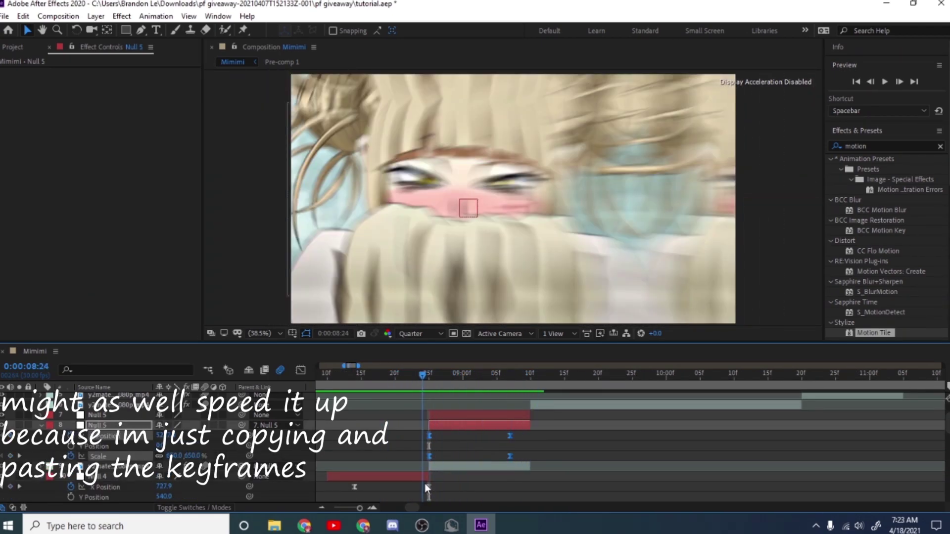
Paste Null 1's scale-out keyframes onto the other Null 5 and preview the transition
{"action": "scroll", "coordinate": [448, 481], "scroll_direction": "down", "scroll_amount": 5}
{"action": "scroll", "coordinate": [447, 481], "scroll_direction": "down", "scroll_amount": 3}
{"action": "scroll", "coordinate": [441, 495], "scroll_direction": "left", "scroll_amount": 8}
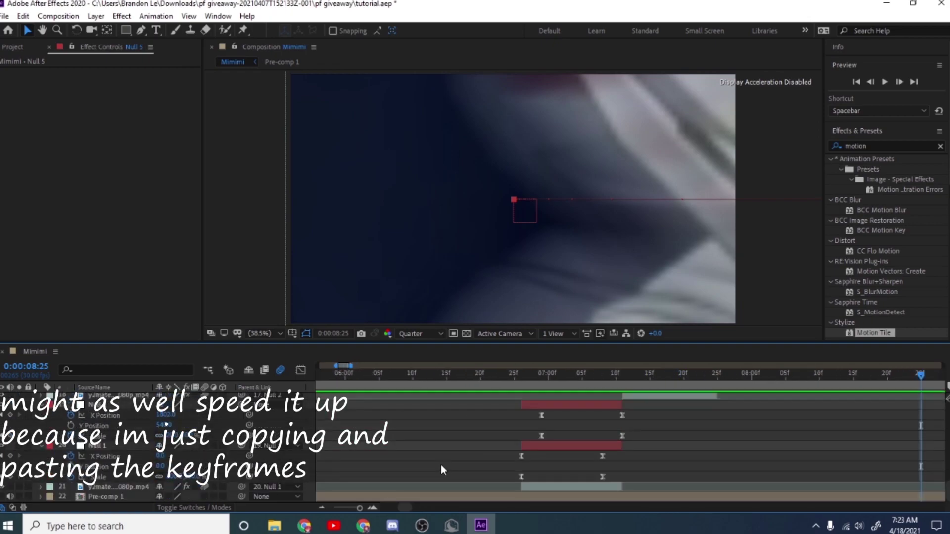
{"action": "left_click", "coordinate": [619, 444]}
{"action": "scroll", "coordinate": [521, 420], "scroll_direction": "up", "scroll_amount": 5}
{"action": "scroll", "coordinate": [588, 494], "scroll_direction": "right", "scroll_amount": 8}
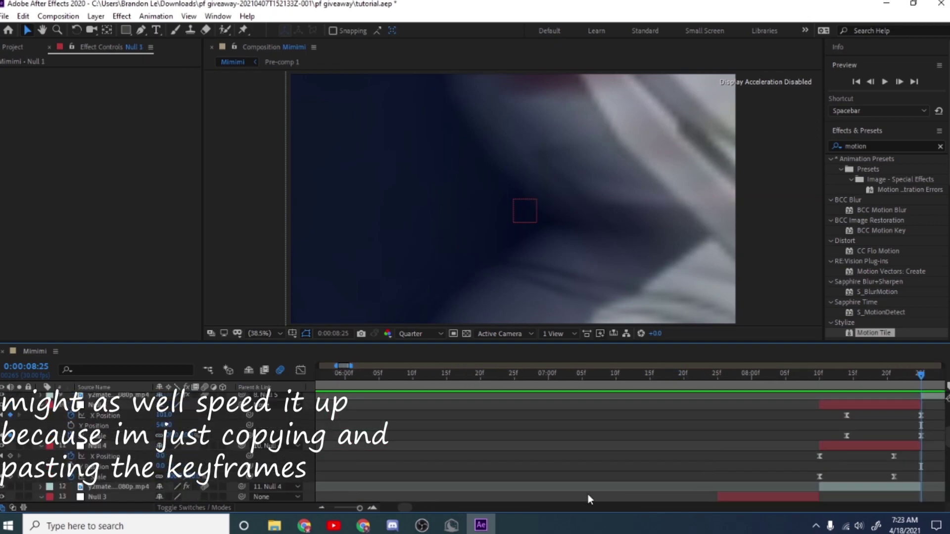
{"action": "scroll", "coordinate": [597, 481], "scroll_direction": "up", "scroll_amount": 3}
{"action": "left_click", "coordinate": [562, 445]}
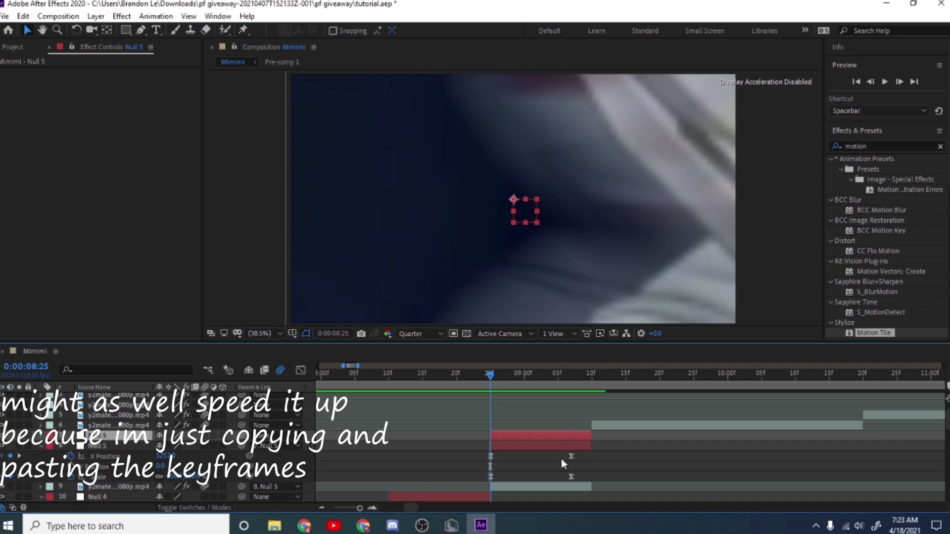
{"action": "left_click", "coordinate": [511, 377]}
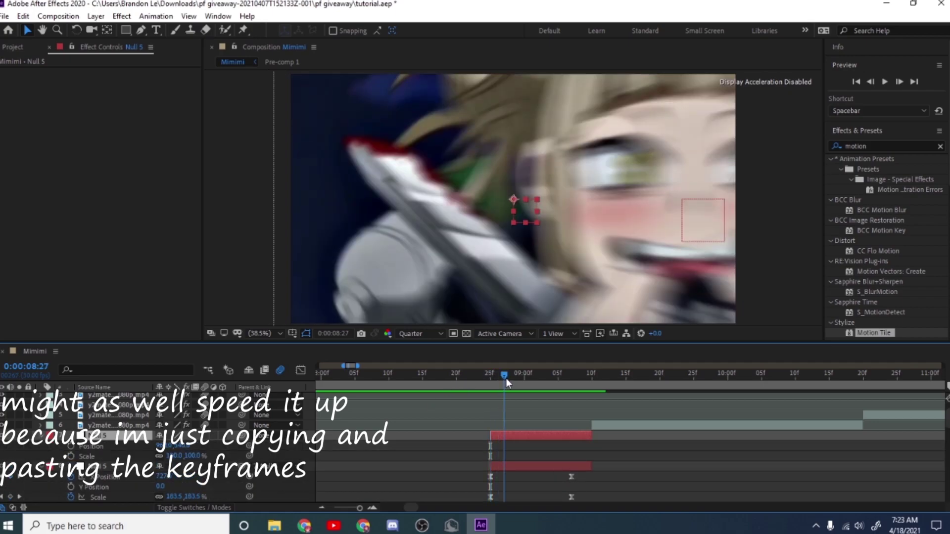
{"action": "key", "text": "ctrl+v"}
{"action": "left_click_drag", "start_coordinate": [513, 385], "coordinate": [610, 428]}
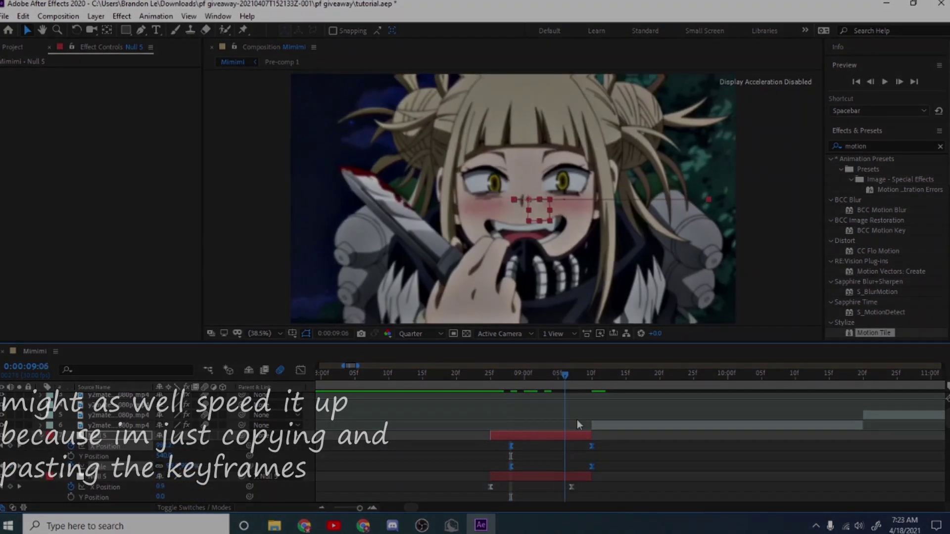